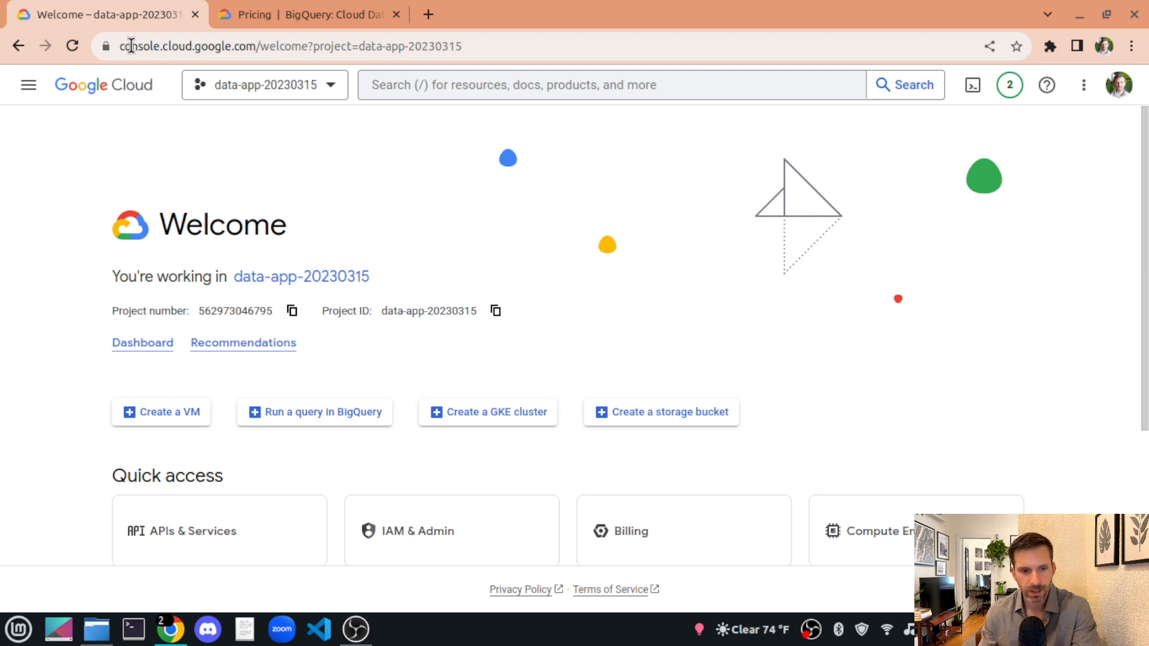
- Load the Google Cloud console from its base address, console.cloud.google.com
click(131, 45)
click(129, 48)
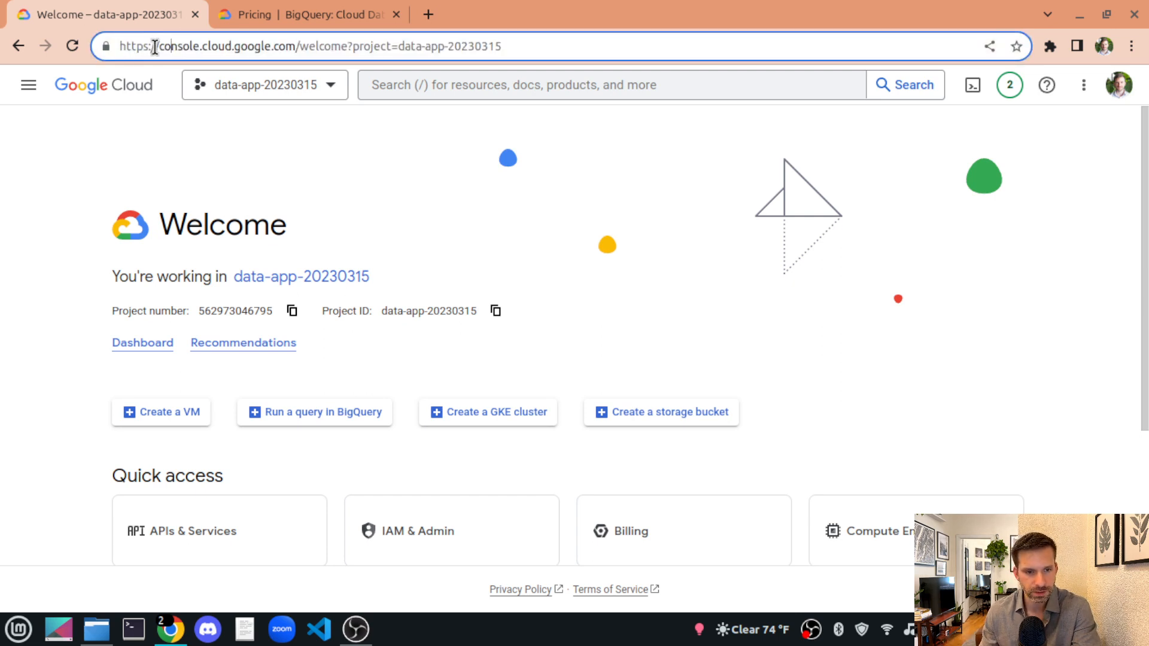
drag(159, 47, 749, 48)
click(268, 49)
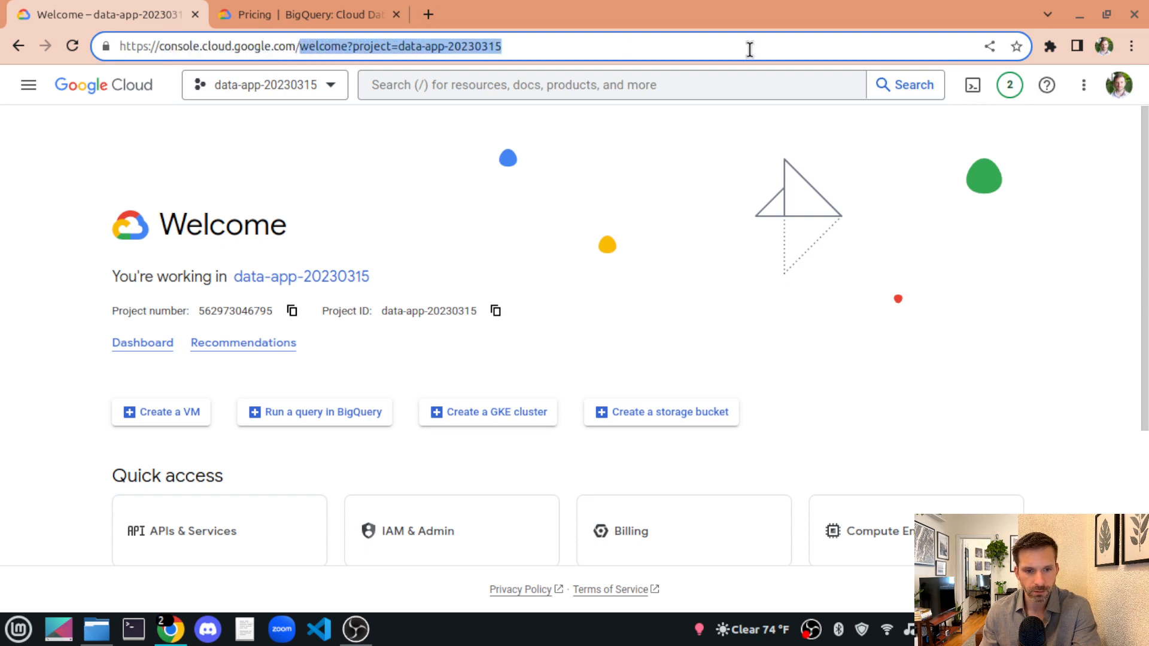
key(BackSpace)
key(Return)
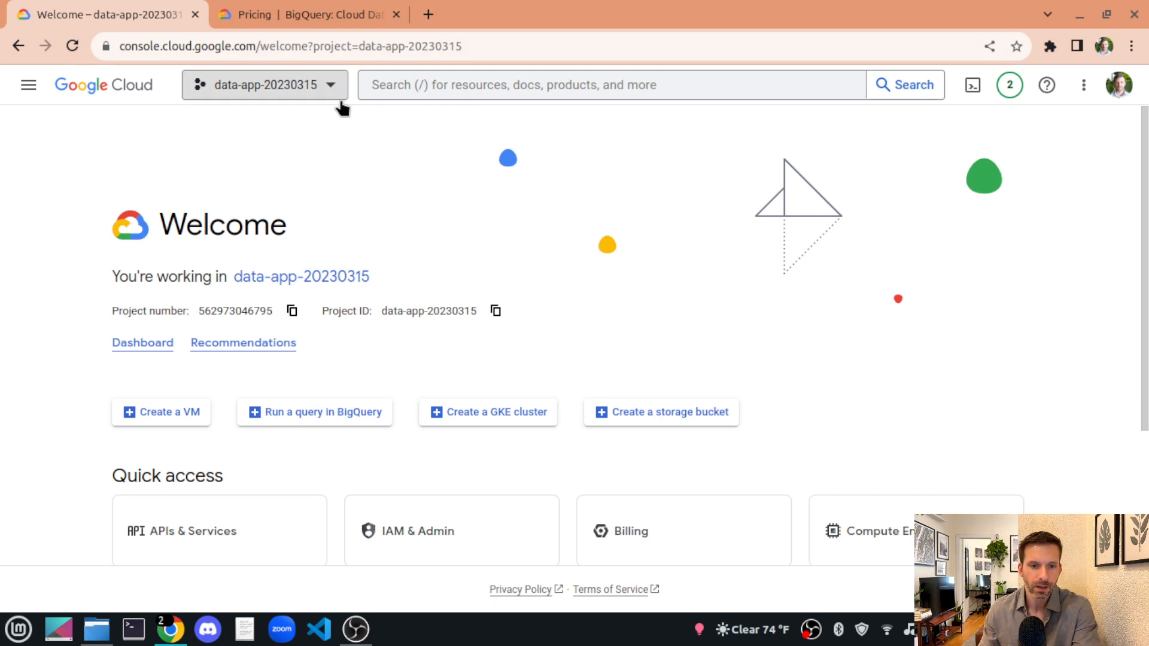
- Start a new project from the project selector and review its default name and permanent project ID
click(215, 90)
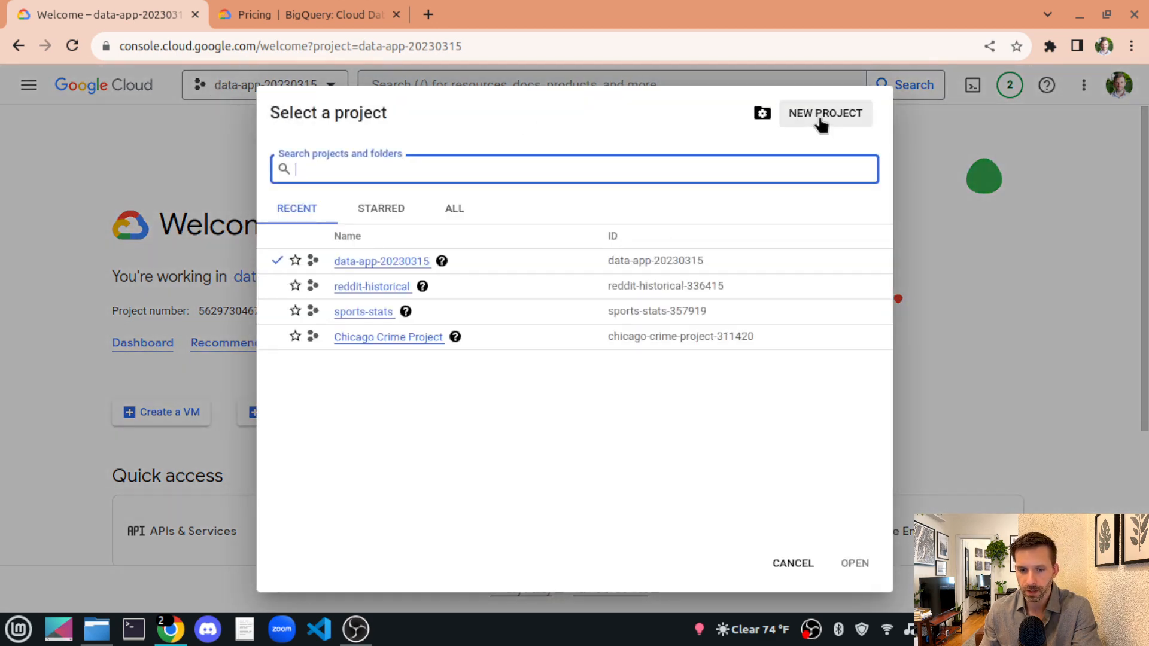
click(820, 117)
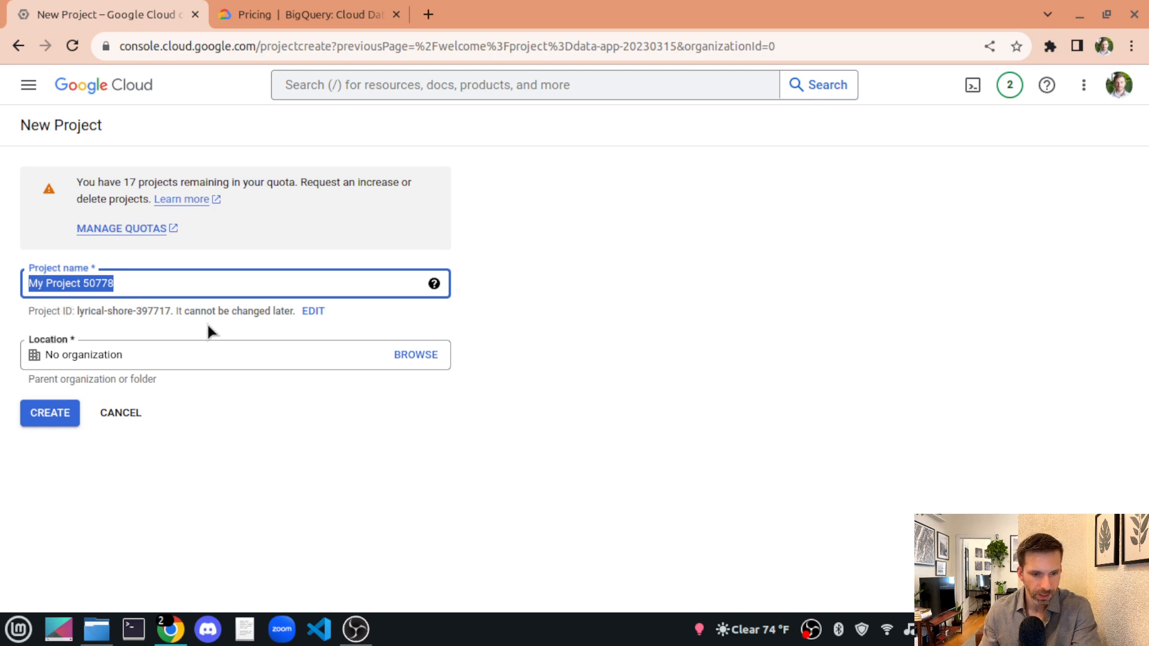
drag(195, 311, 270, 309)
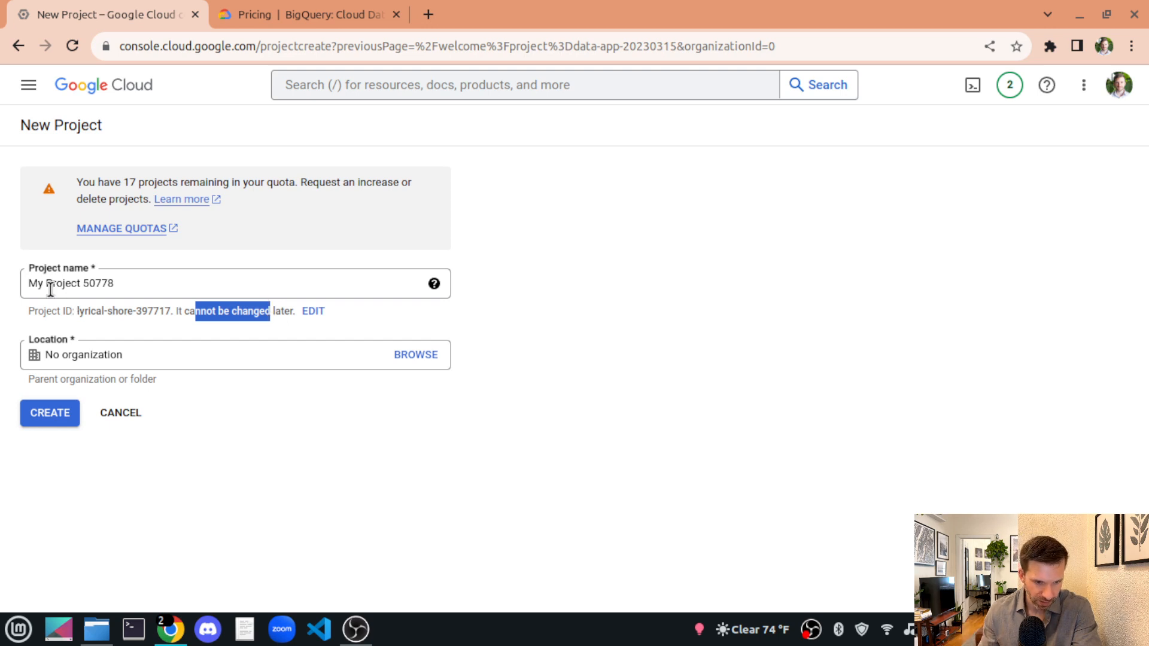
drag(37, 286, 79, 285)
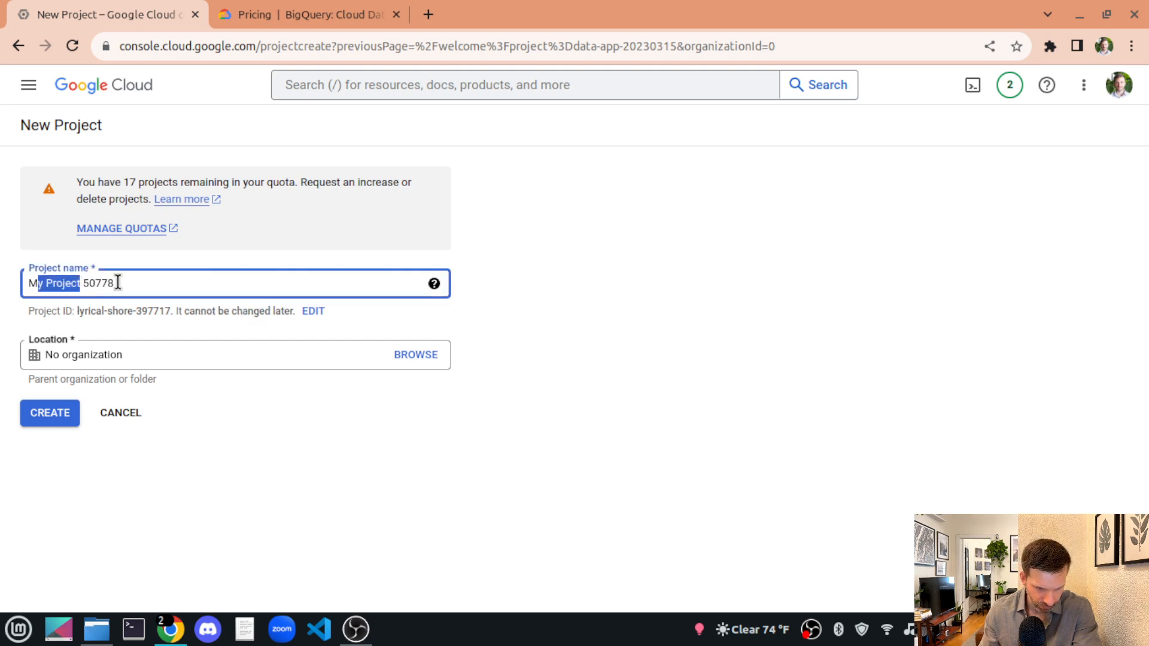
click(78, 315)
drag(79, 315, 138, 310)
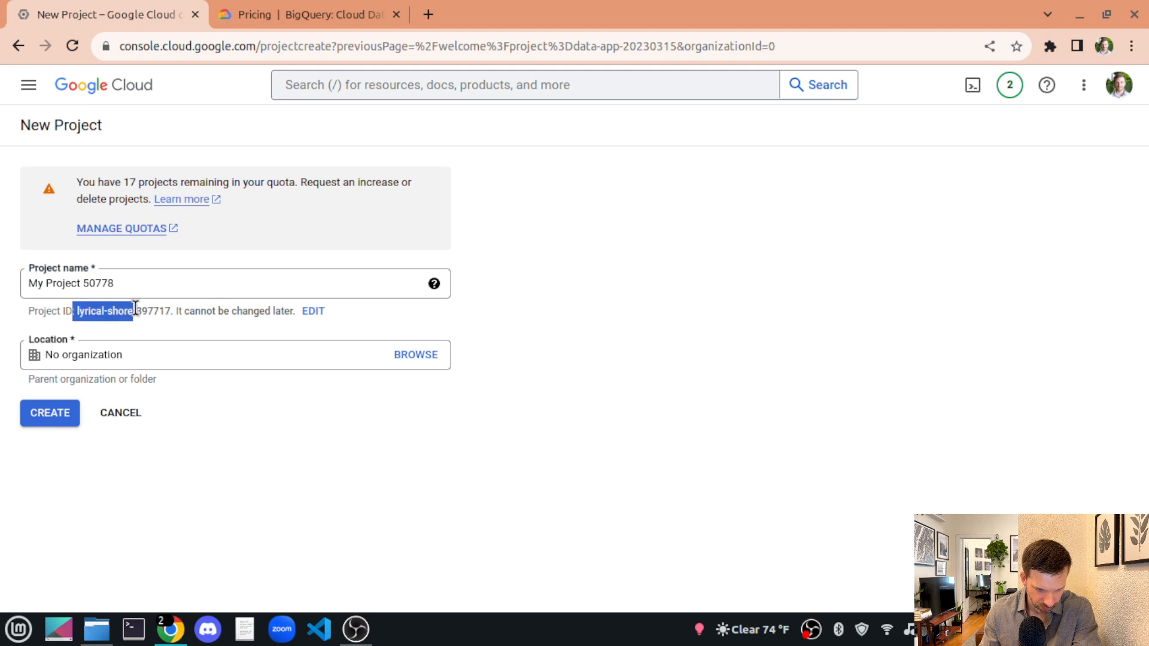
double_click(140, 309)
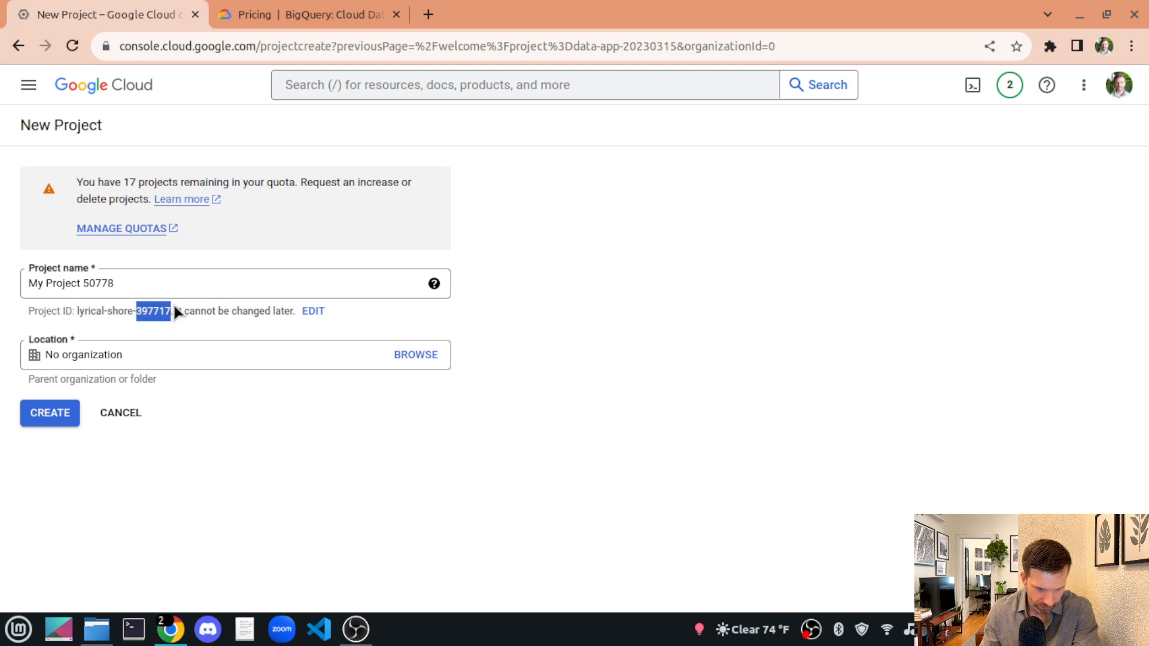
click(690, 238)
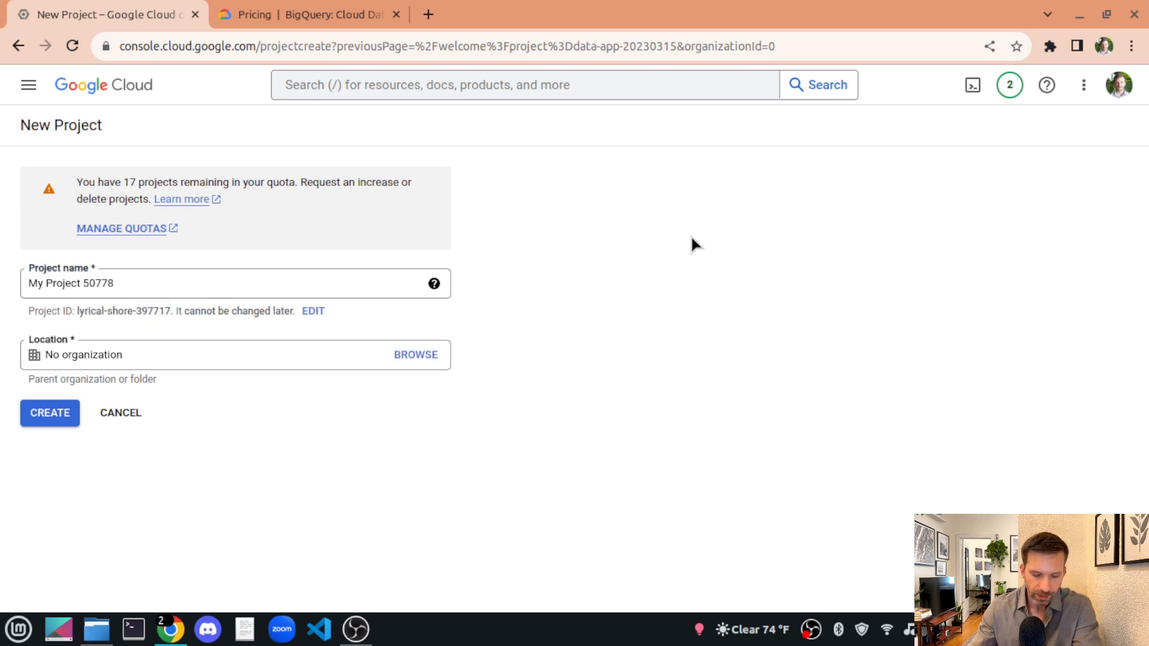
- Search the web for "hipster business name generator" in a new browser tab and open the hipsterbusiness.name site
key(ctrl+t)
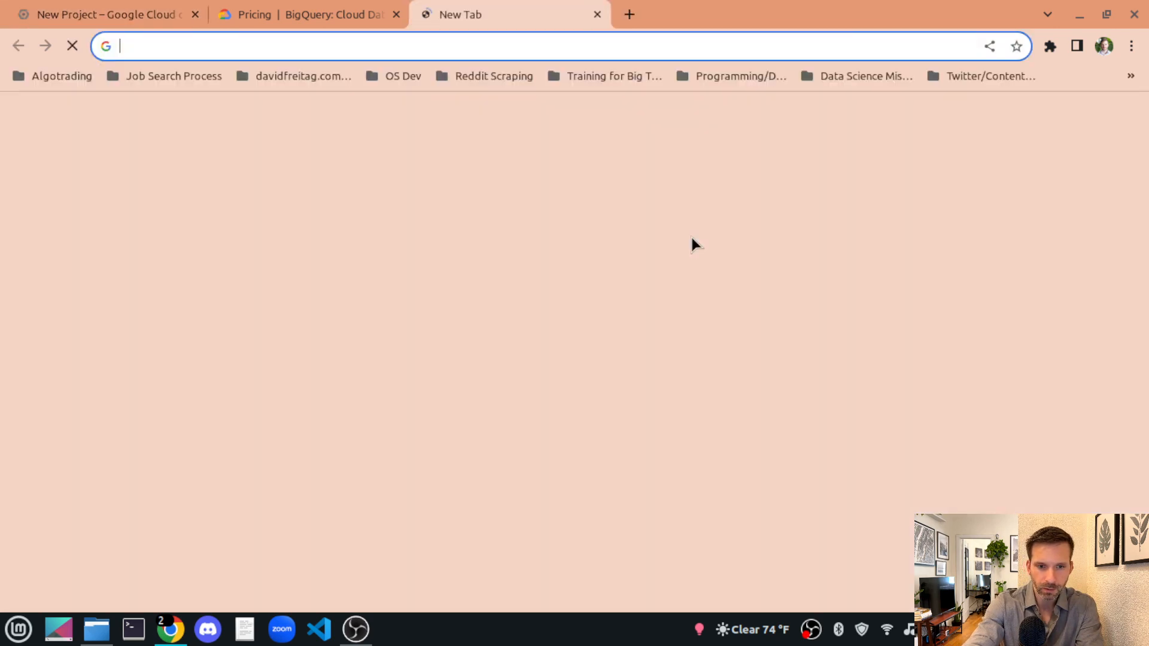
text(hipster)
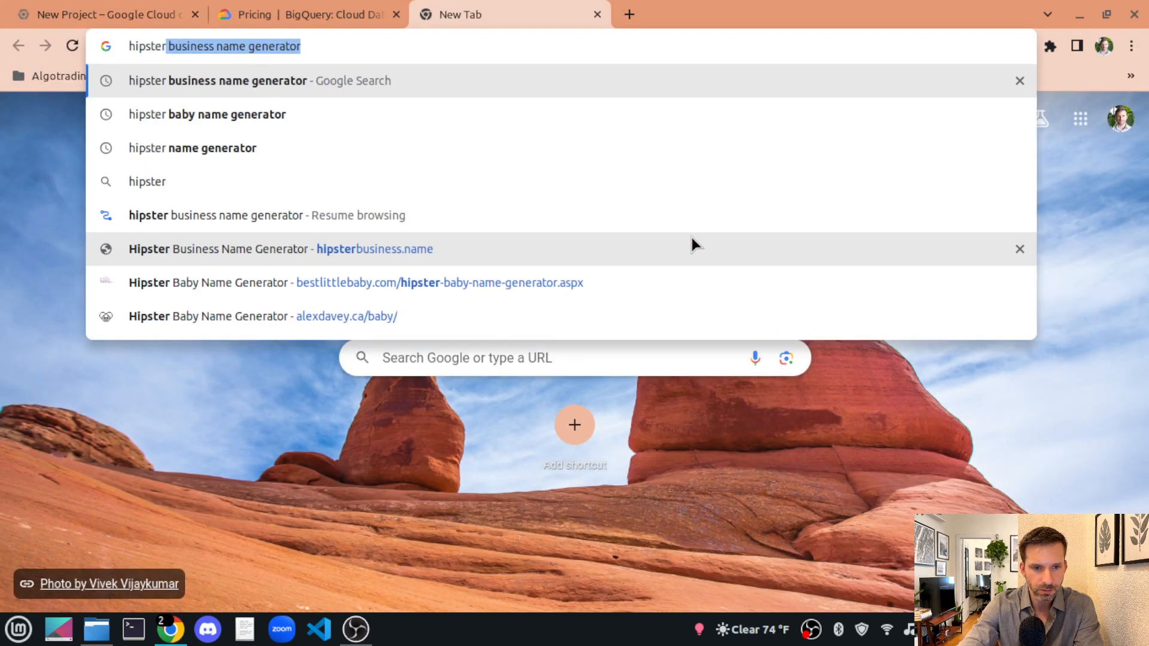
key(Return)
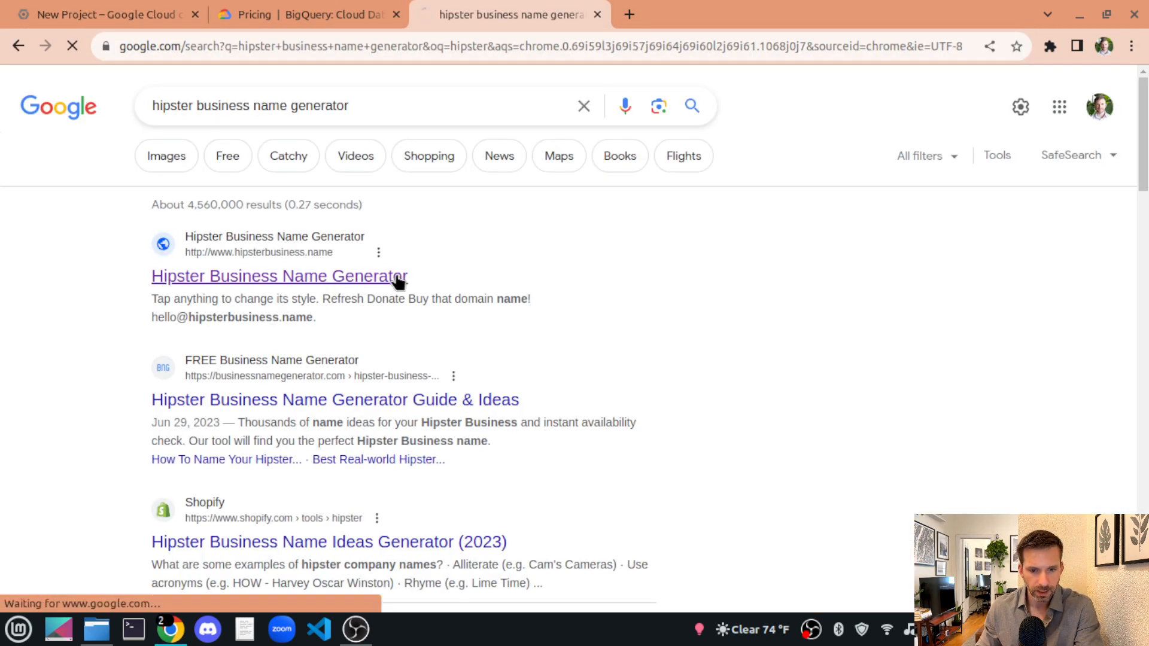
click(398, 276)
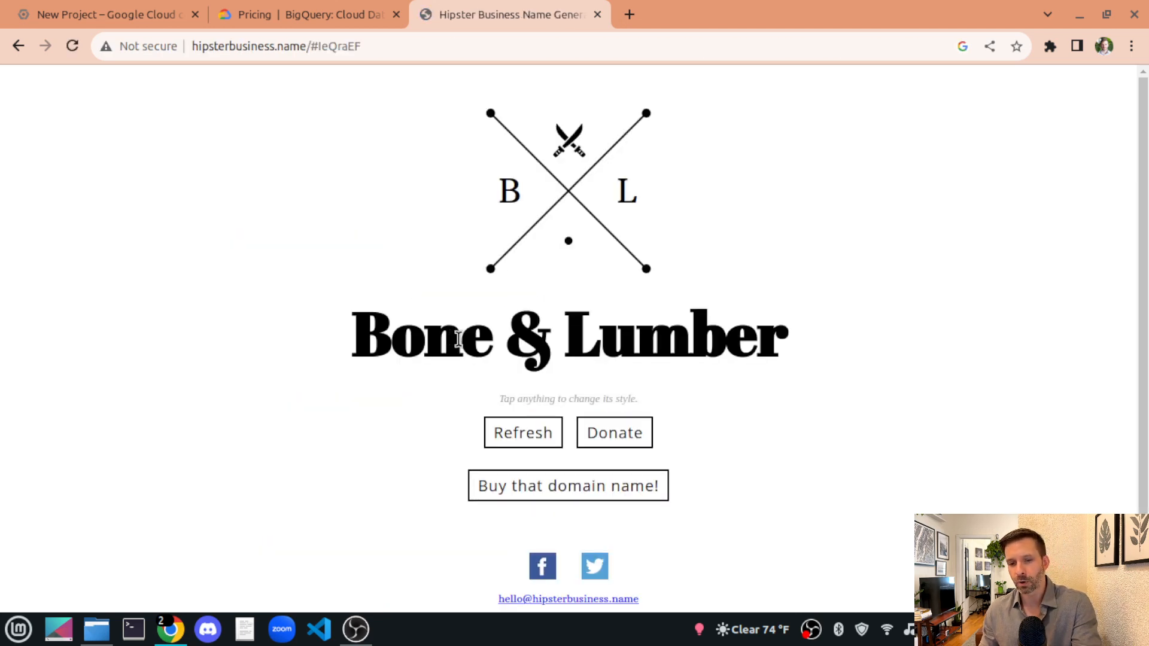
- Back in the new project form, name the project bone-and-lumber-12345 and create it
click(106, 18)
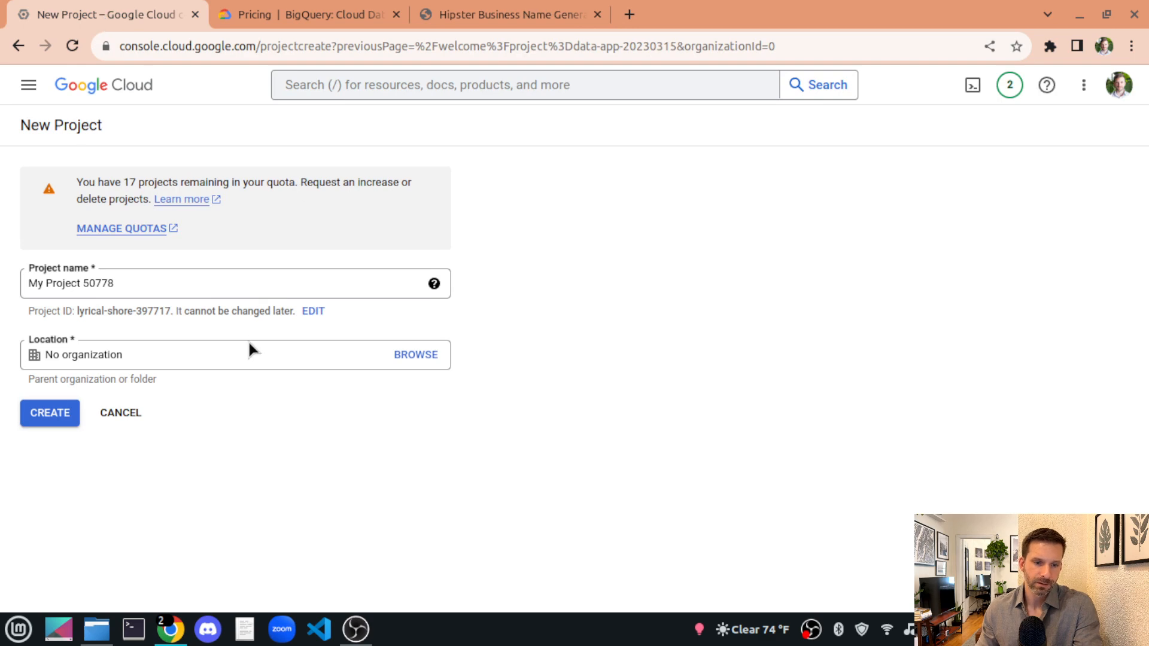
double_click(243, 280)
click(241, 278)
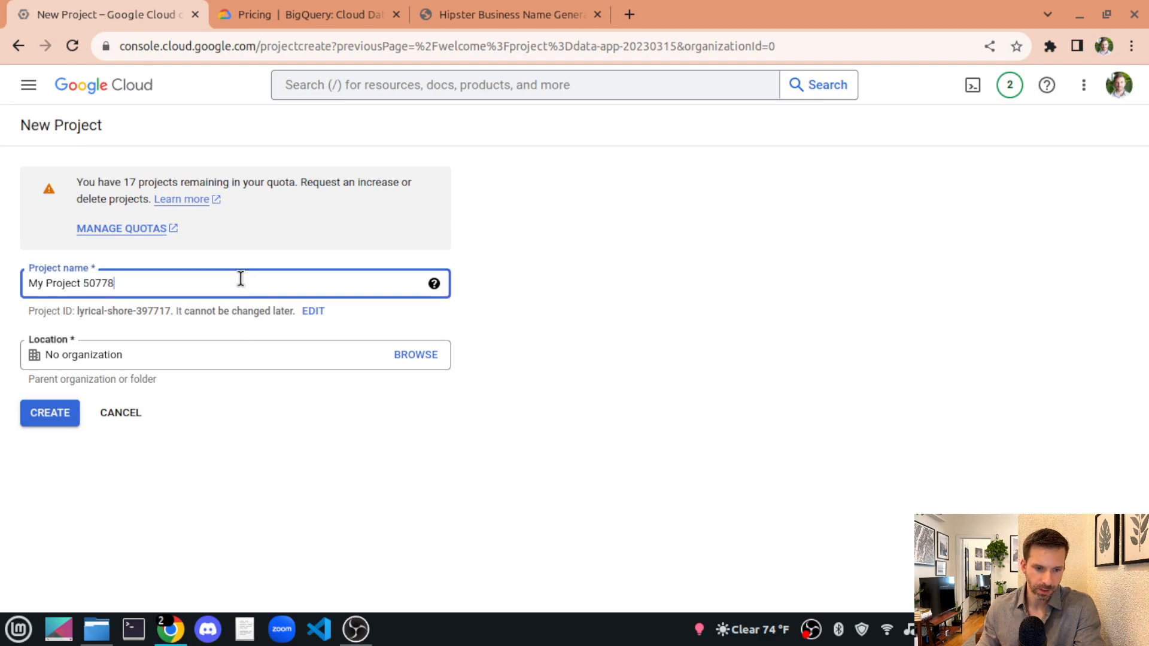
key(ctrl+a)
text(bone-and)
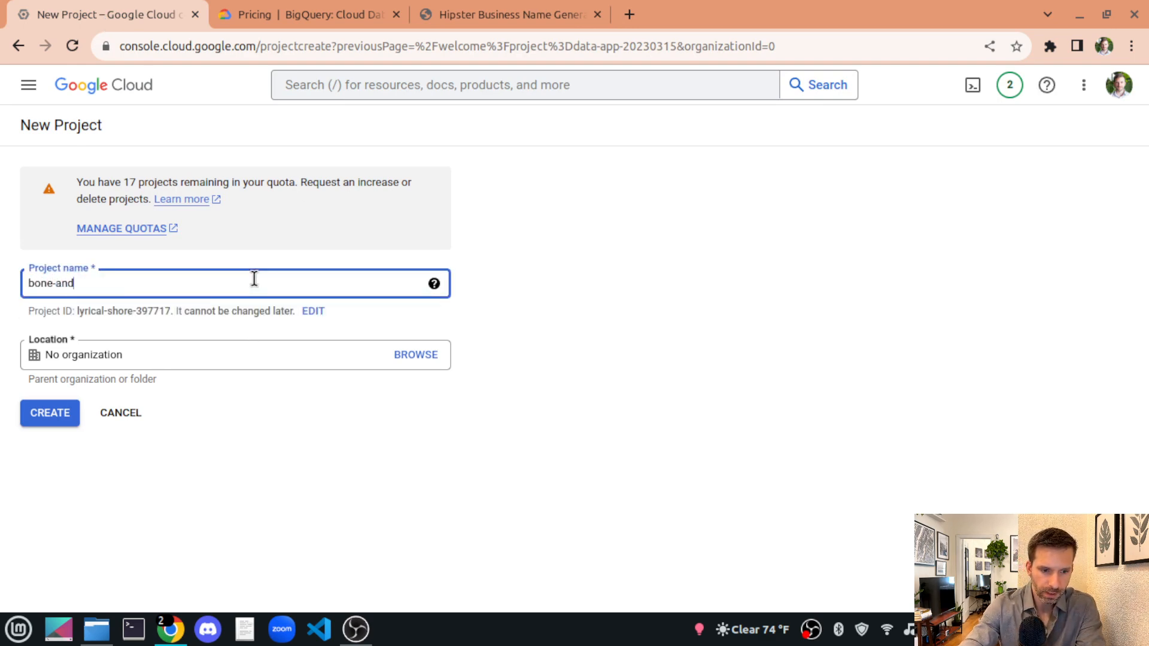
text(-lumber-)
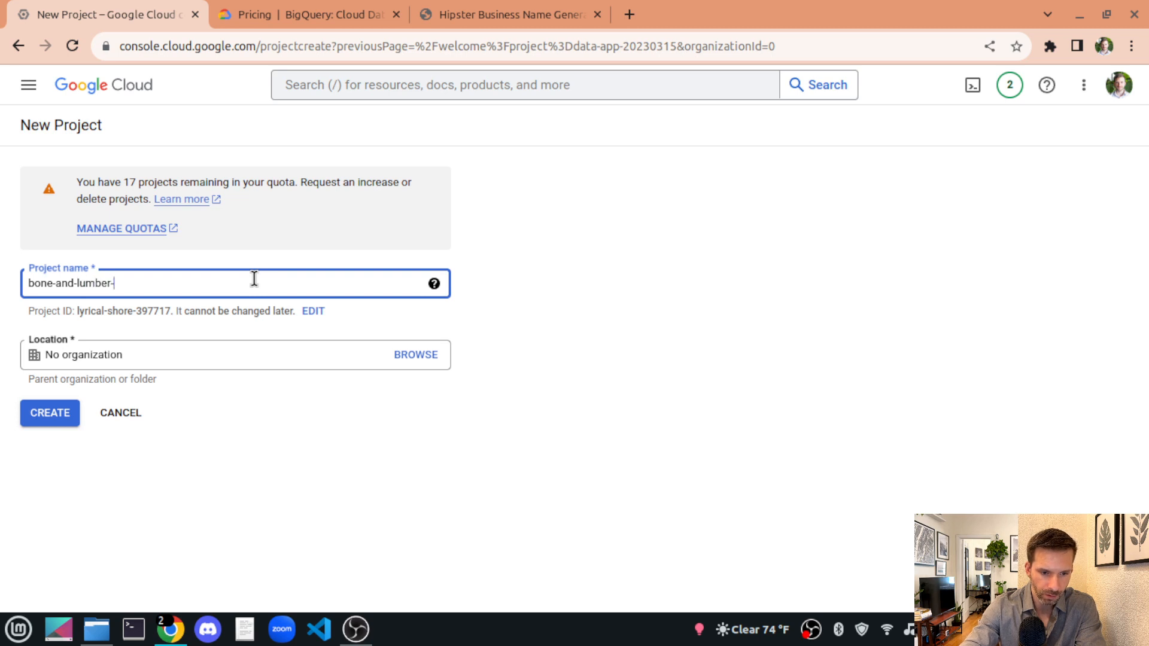
text(12345)
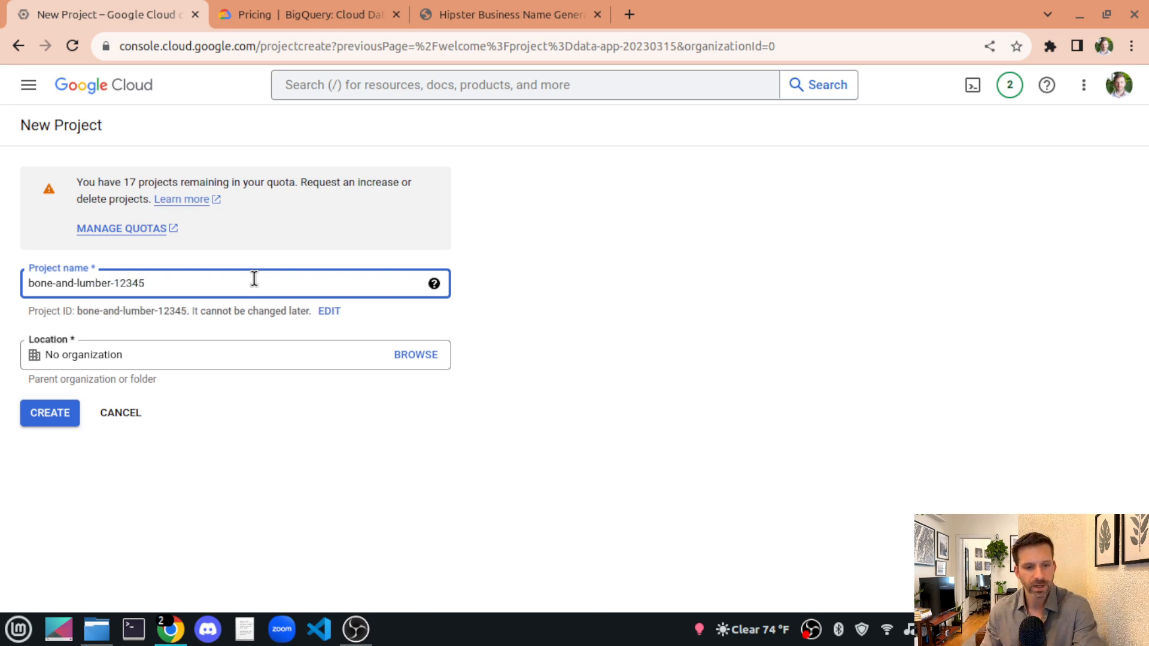
click(51, 414)
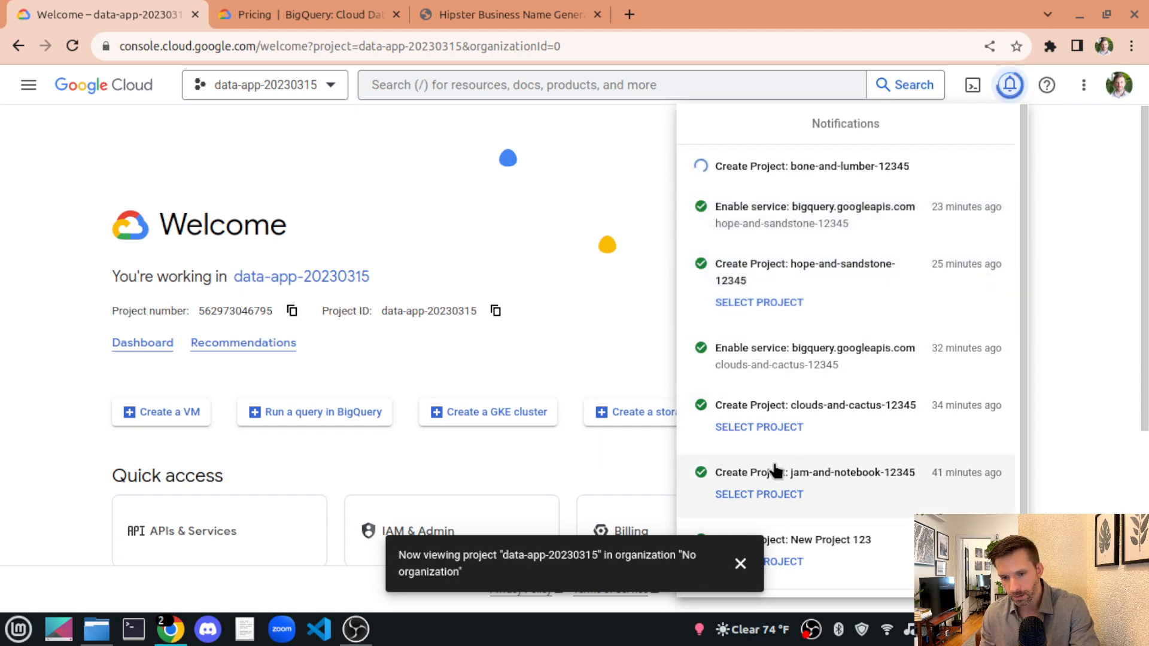
- Make bone-and-lumber-12345 the active project and dismiss the notifications
click(740, 564)
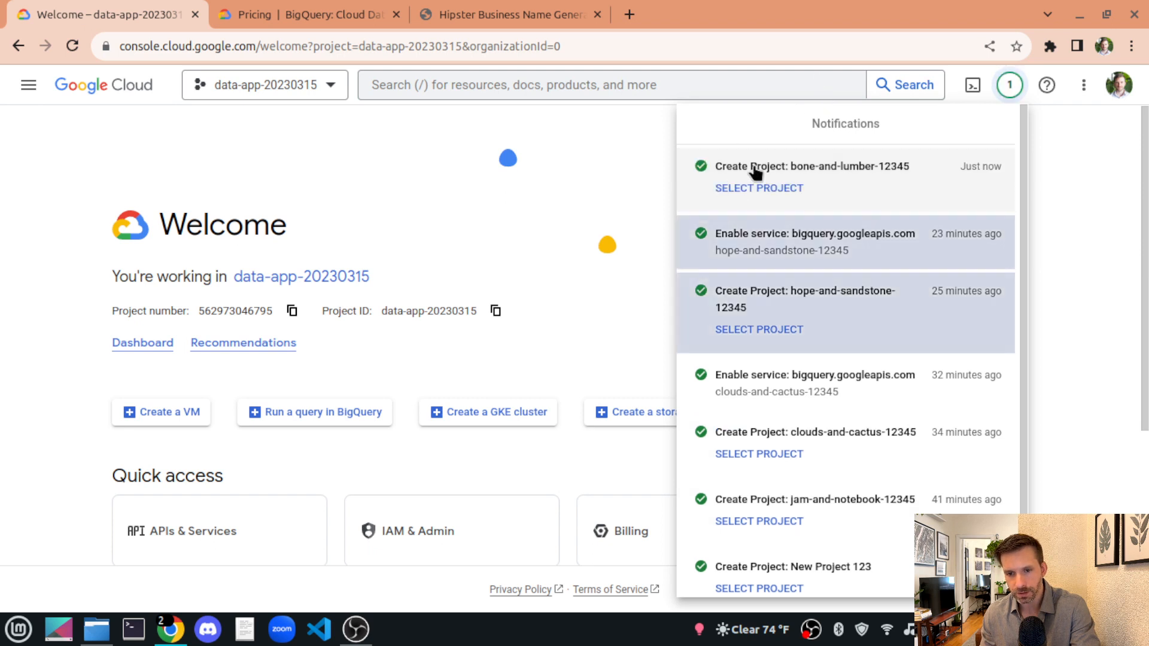
click(721, 190)
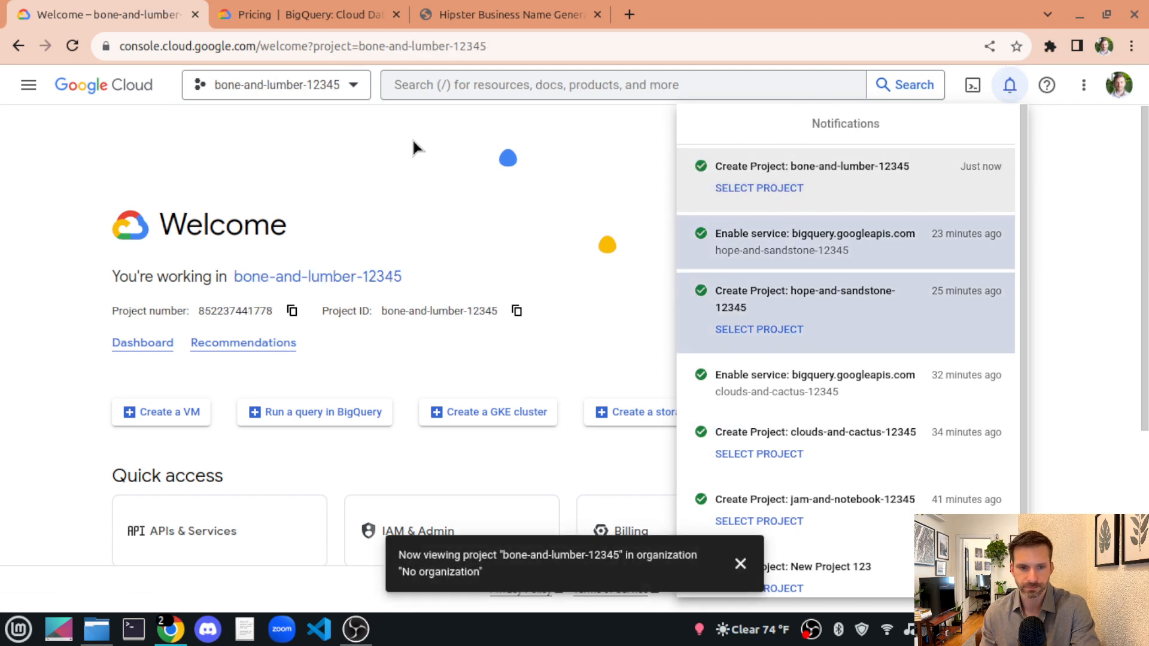
click(375, 134)
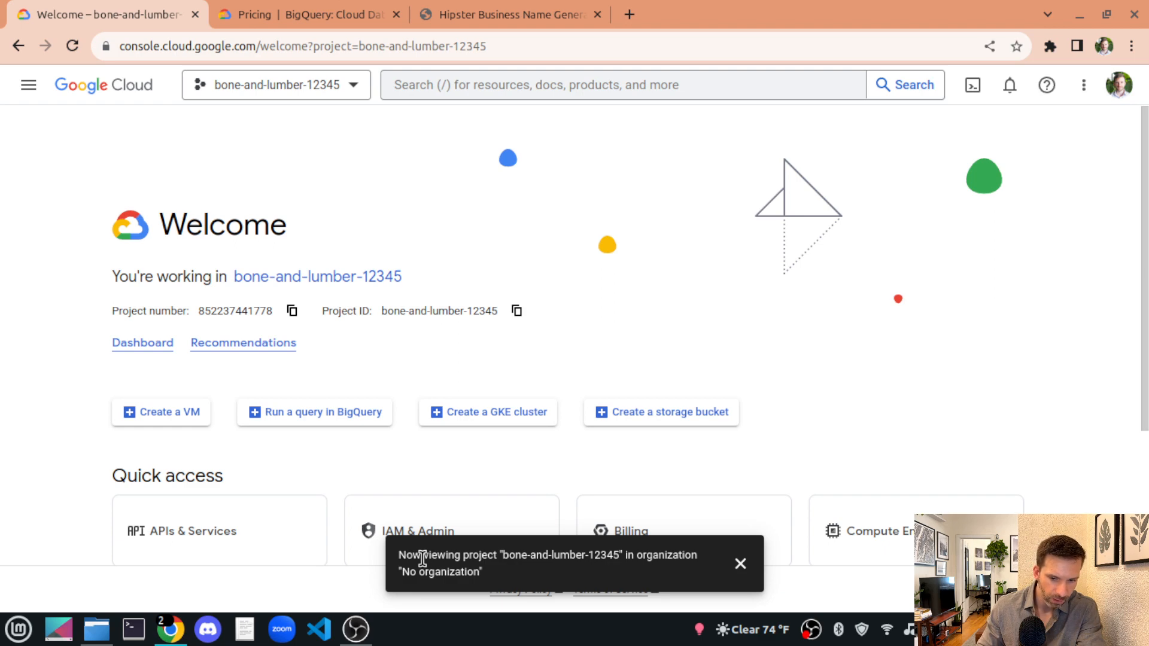
click(325, 88)
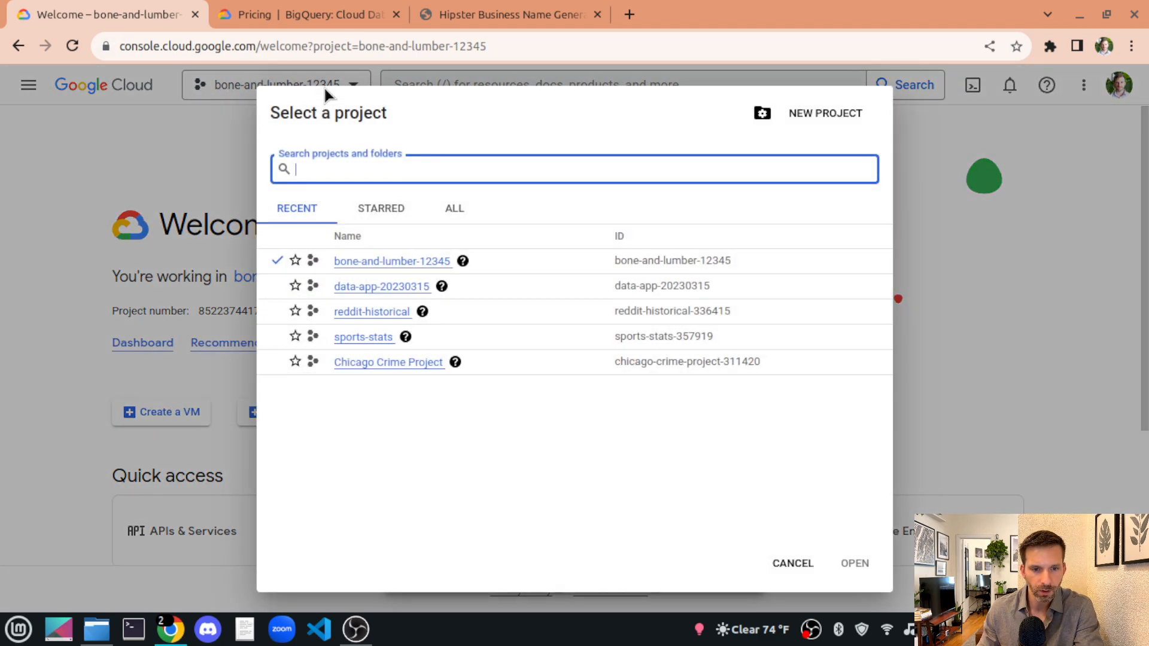
click(361, 263)
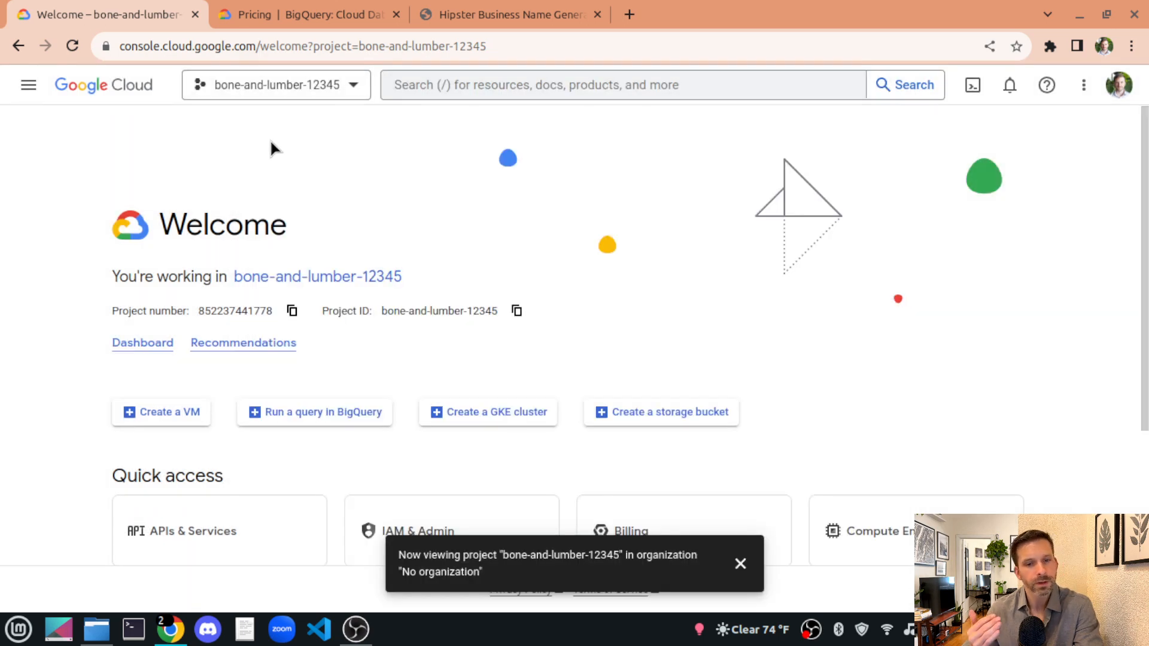
click(742, 566)
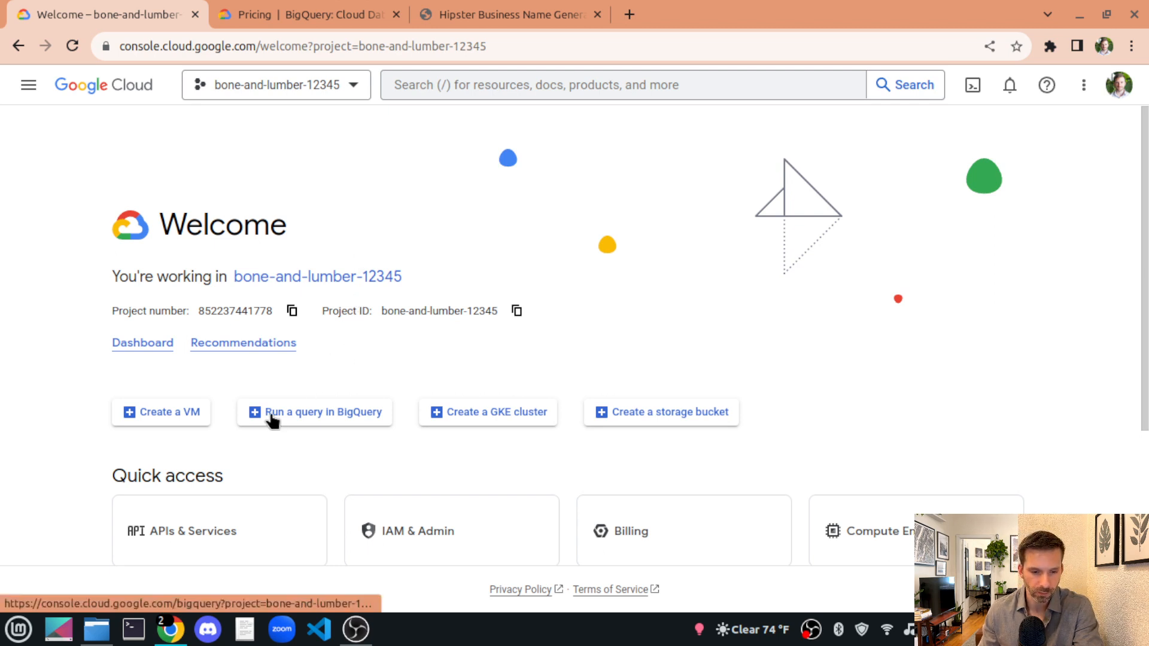
- Open the BigQuery SQL workspace for the project and dismiss the sandbox billing banner
click(480, 88)
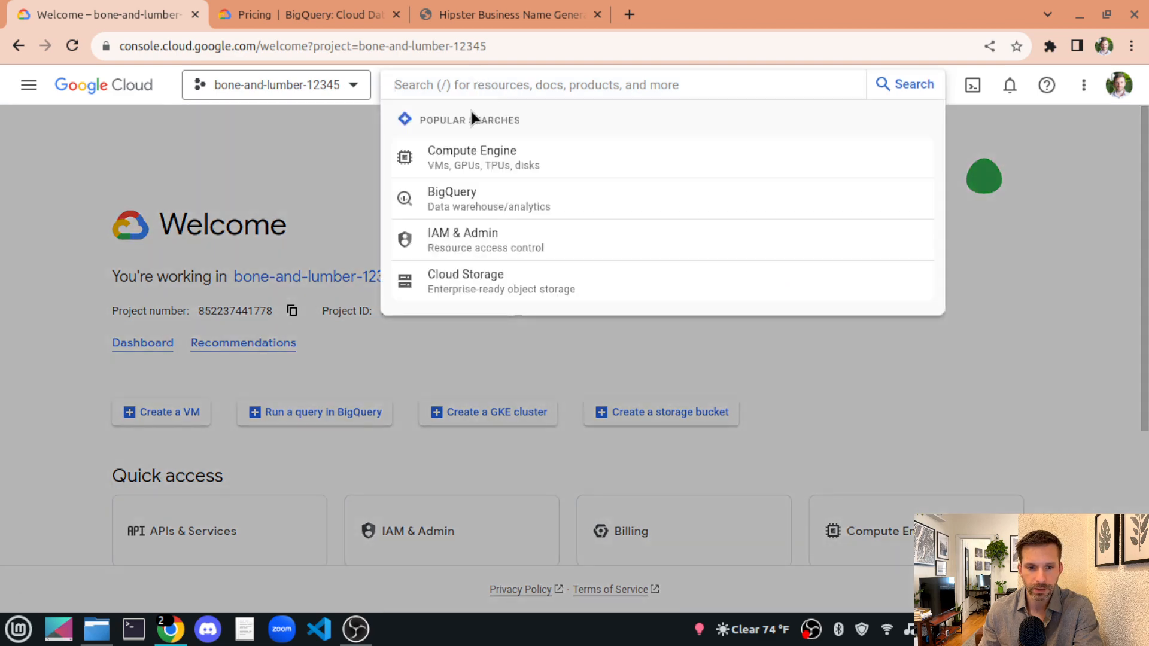
click(33, 89)
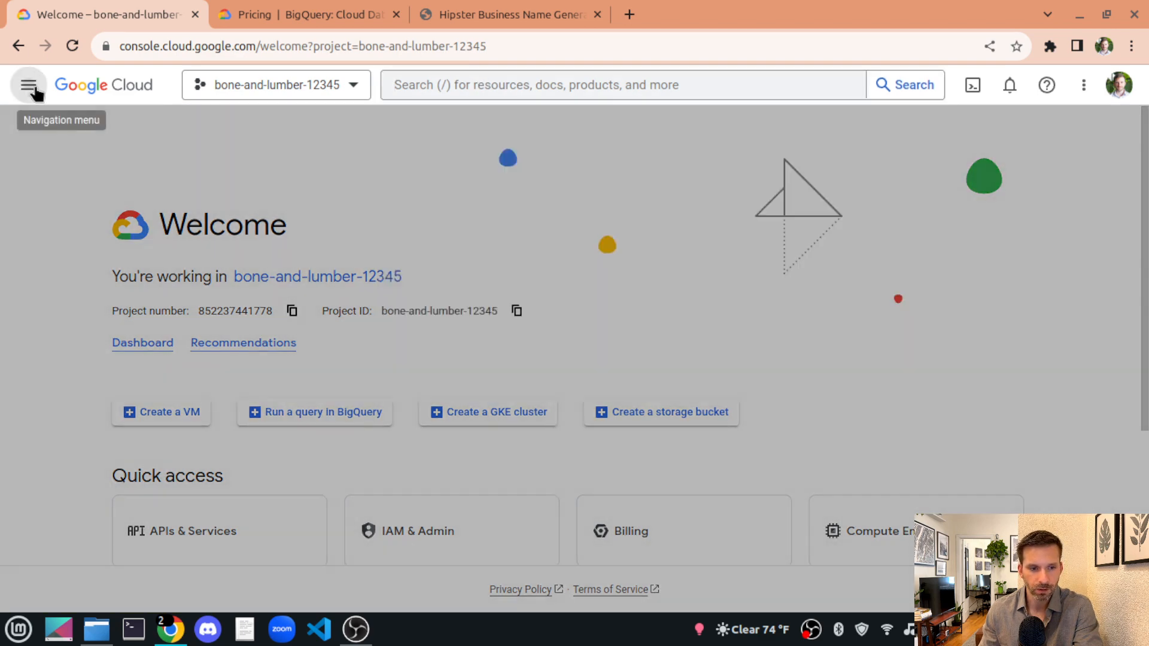
click(28, 86)
mouse_move(121, 530)
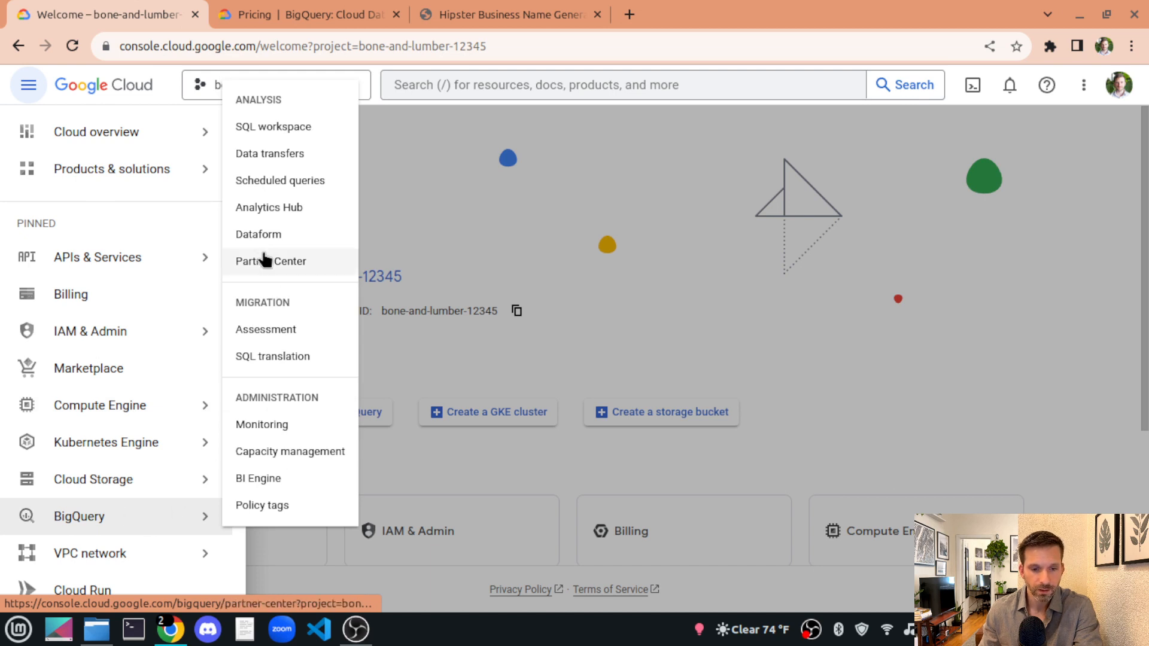
click(276, 131)
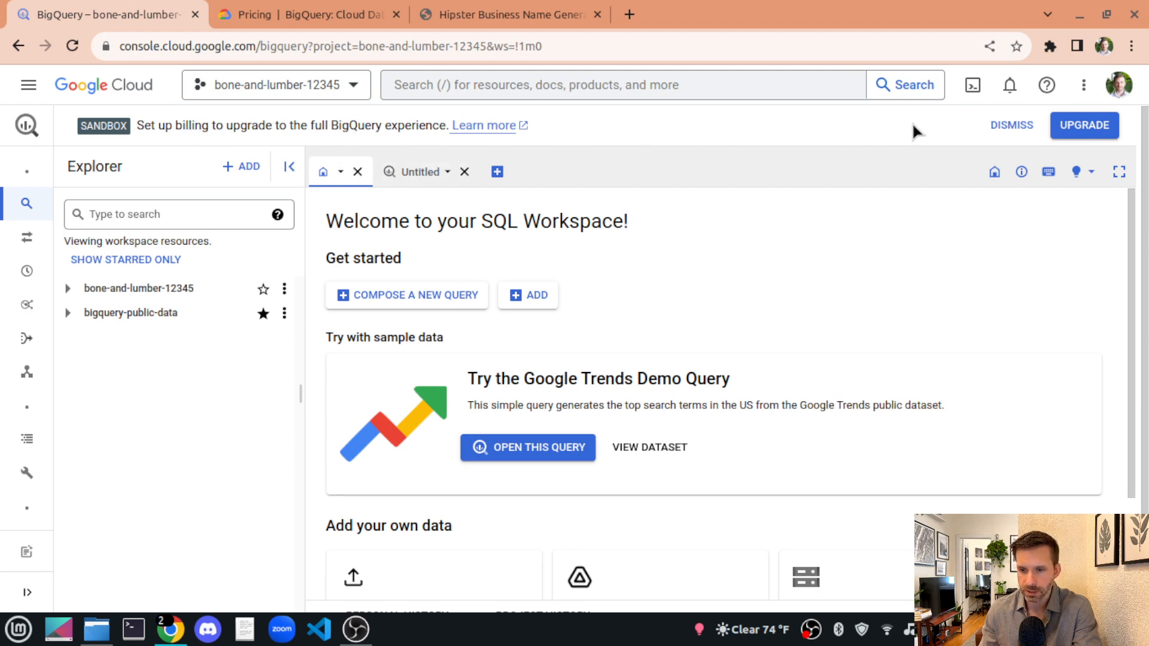
click(993, 123)
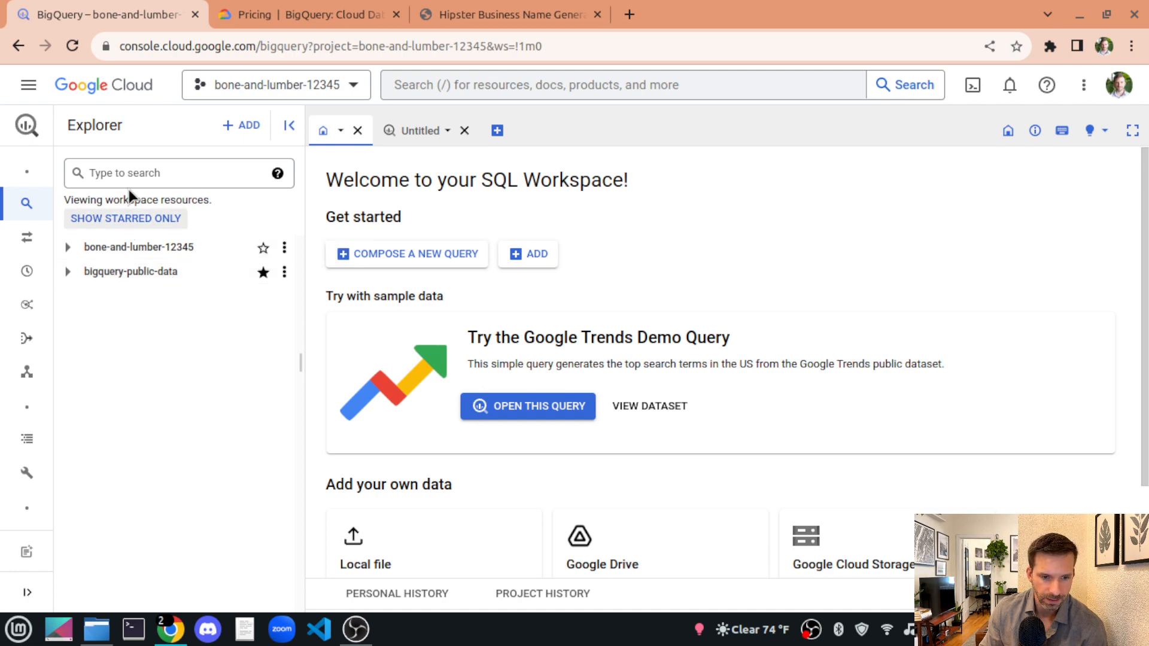
- Search the Explorer for bigquery-public-data and expand that project to list its datasets
click(157, 171)
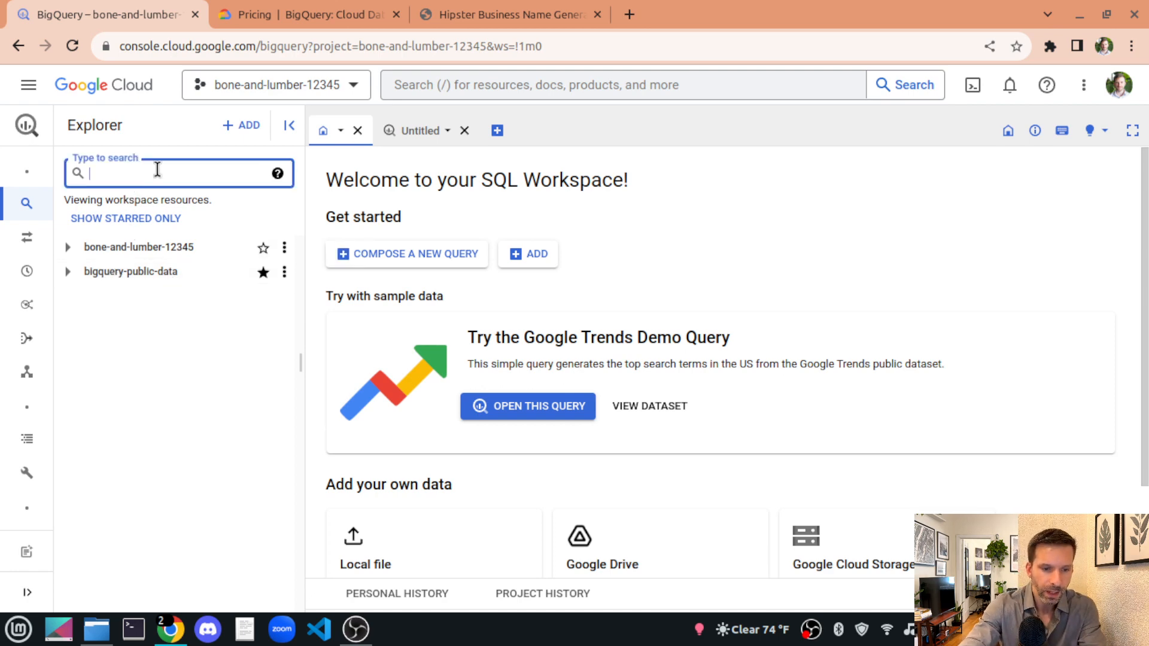
text(big)
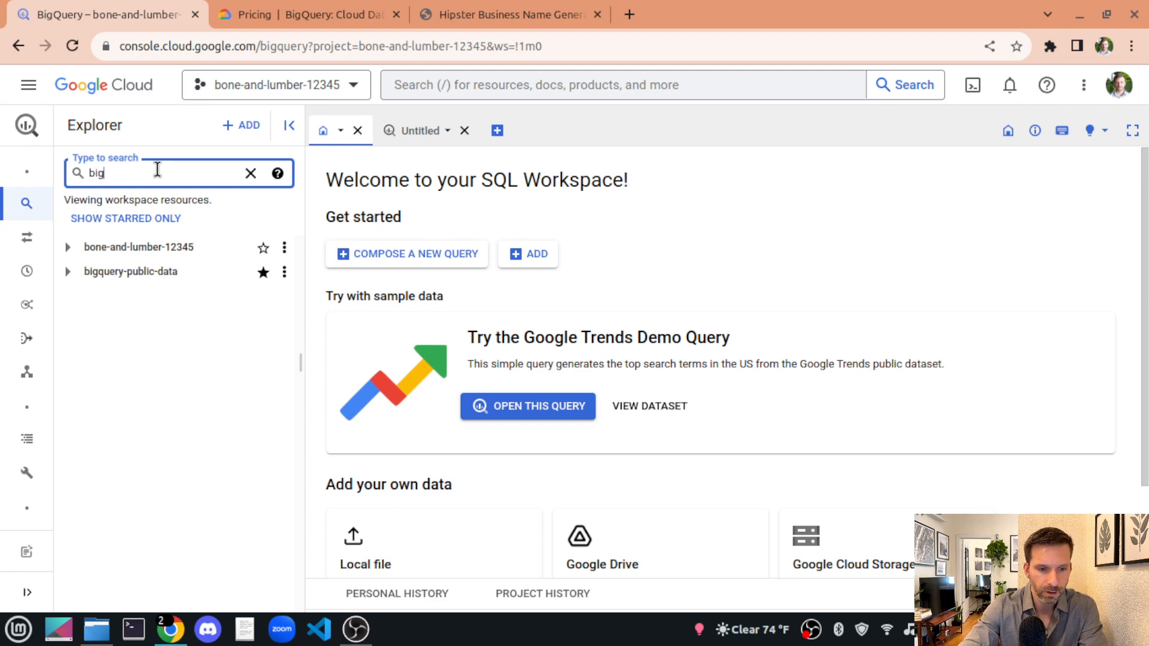
text(quert)
key(BackSpace)
text(y)
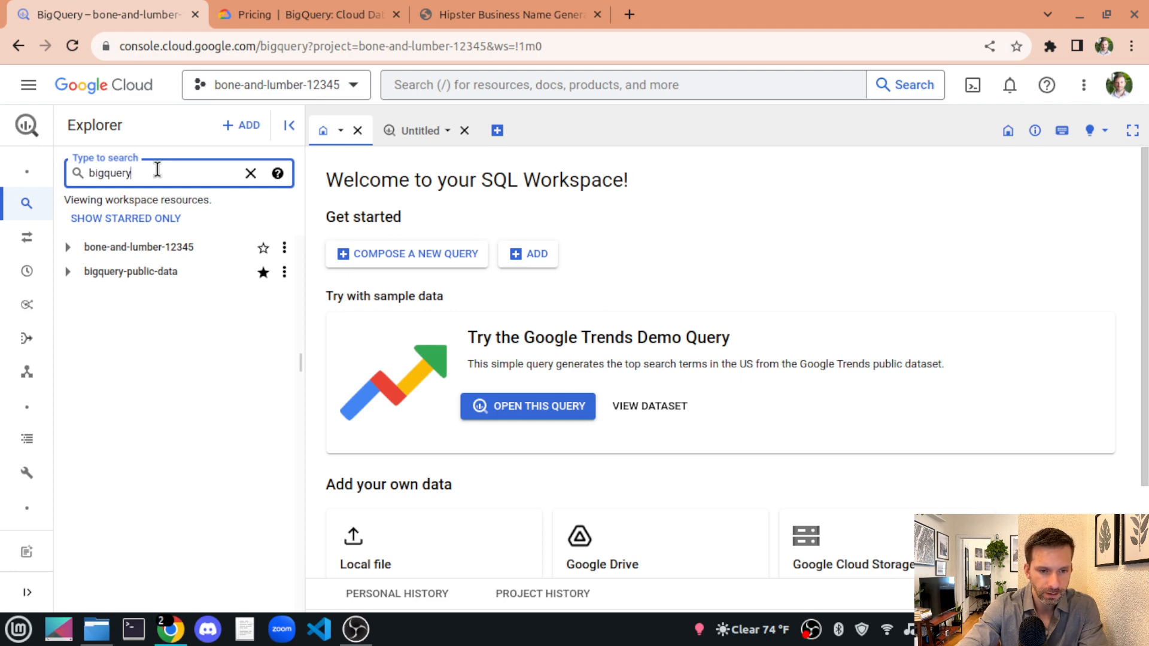
text(-public-data)
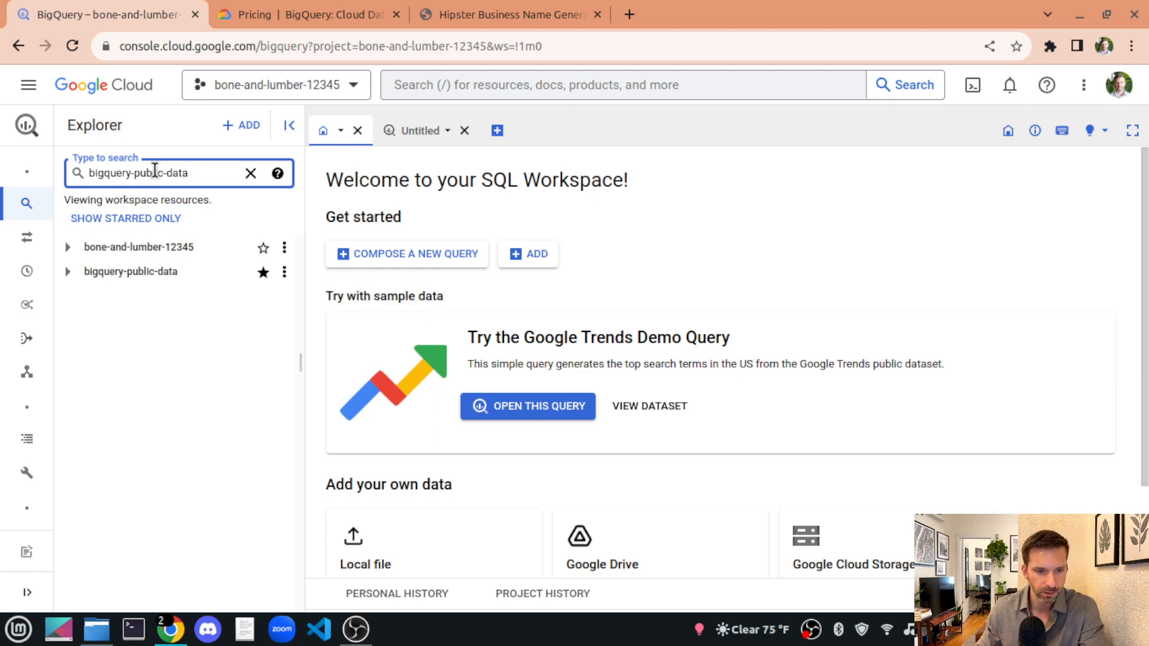
key(Return)
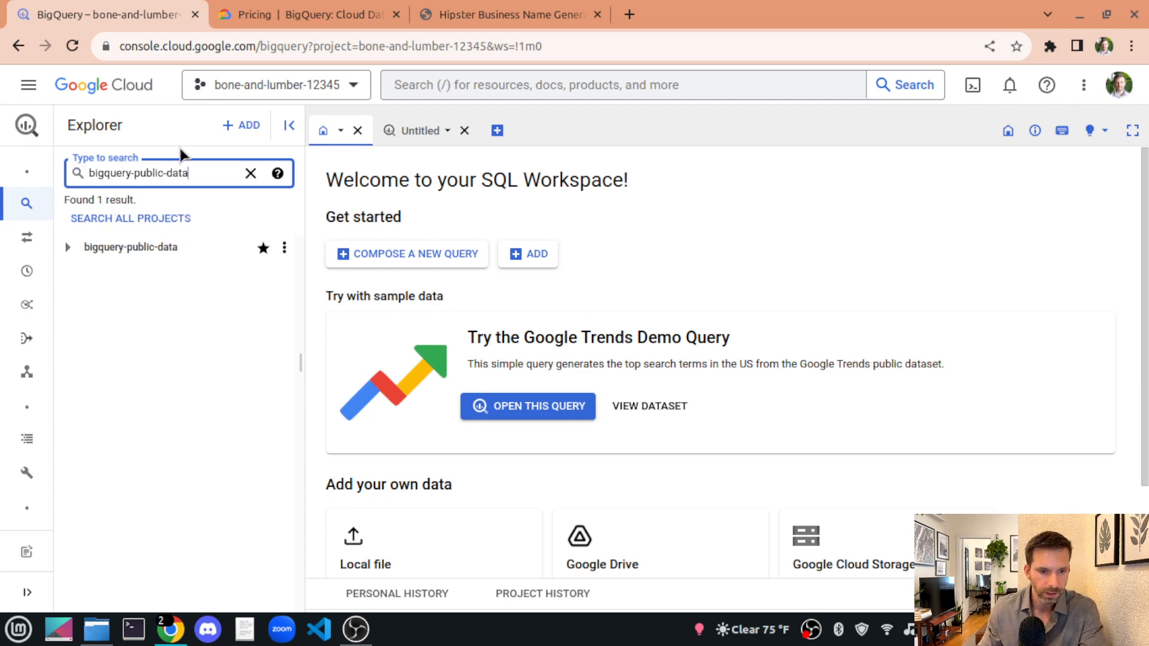
click(68, 248)
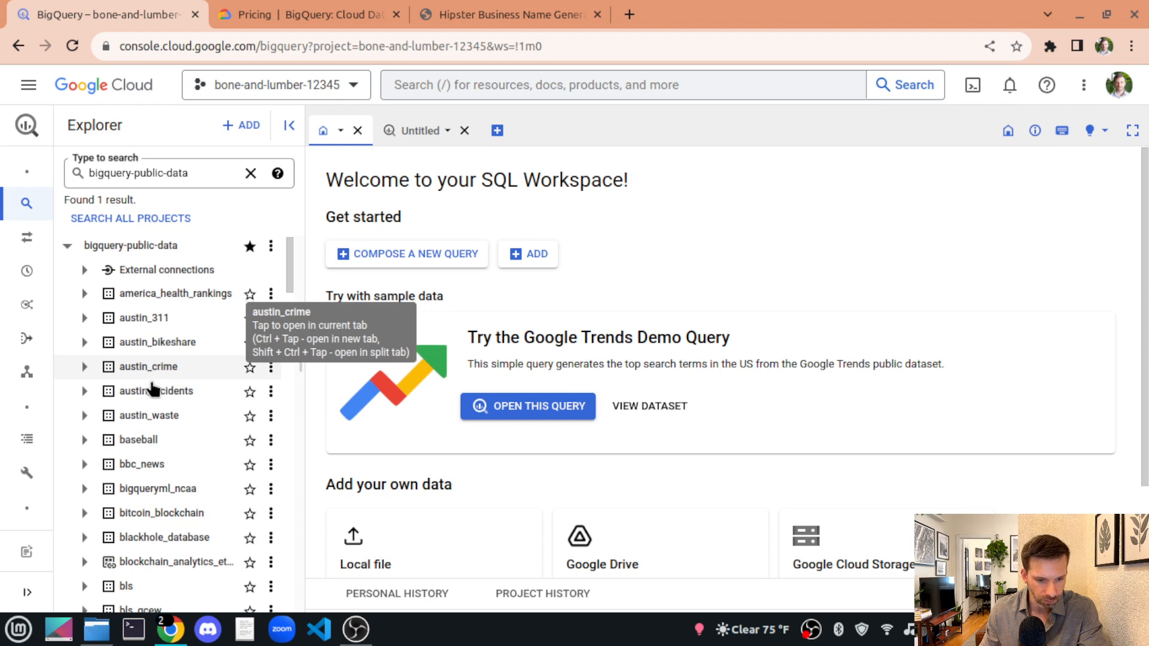
- Find the covid19_nyt dataset in bigquery-public-data and expand it to list its tables
scroll(154, 390, down, 3)
scroll(144, 388, down, 3)
scroll(143, 388, down, 10)
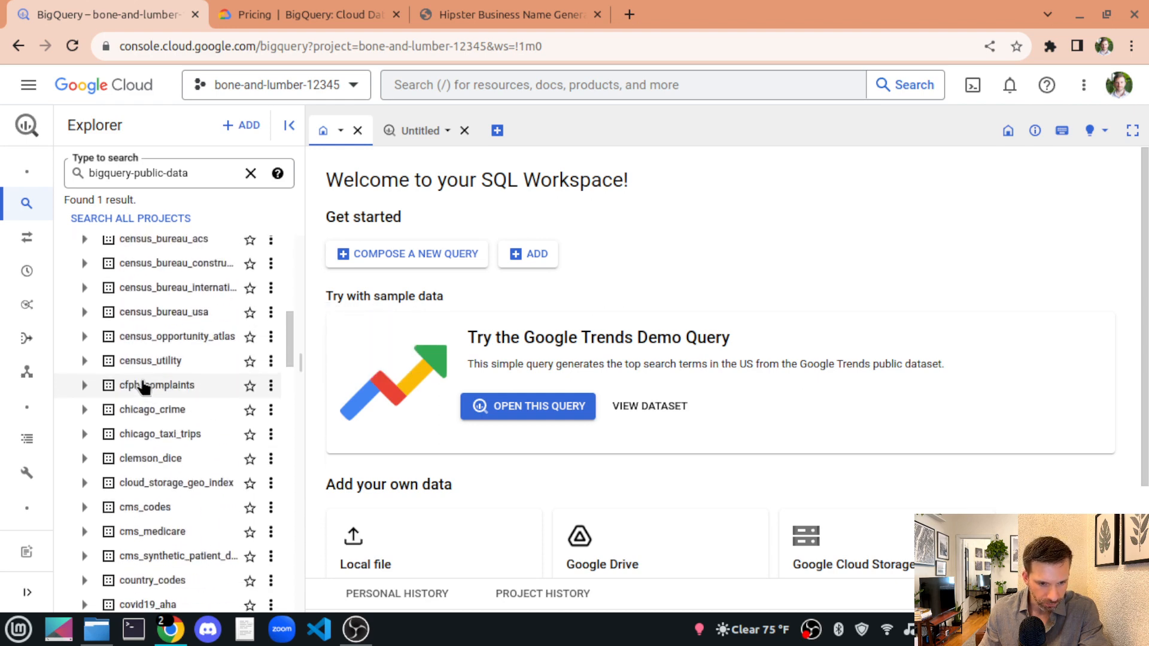
scroll(137, 380, down, 8)
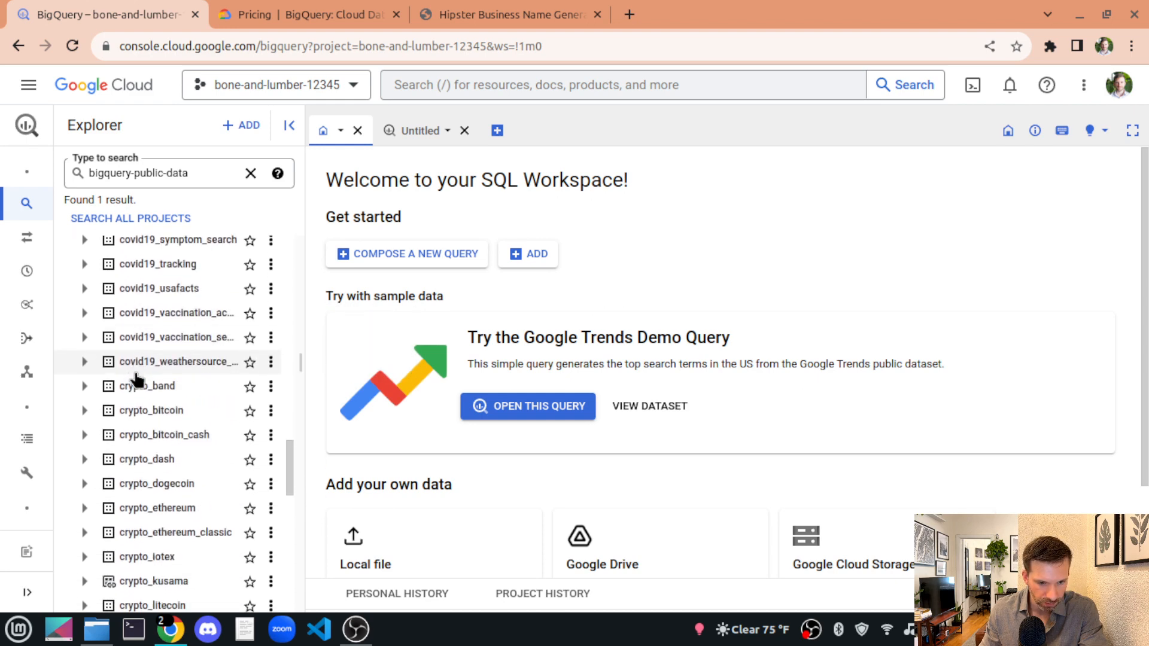
scroll(138, 383, up, 5)
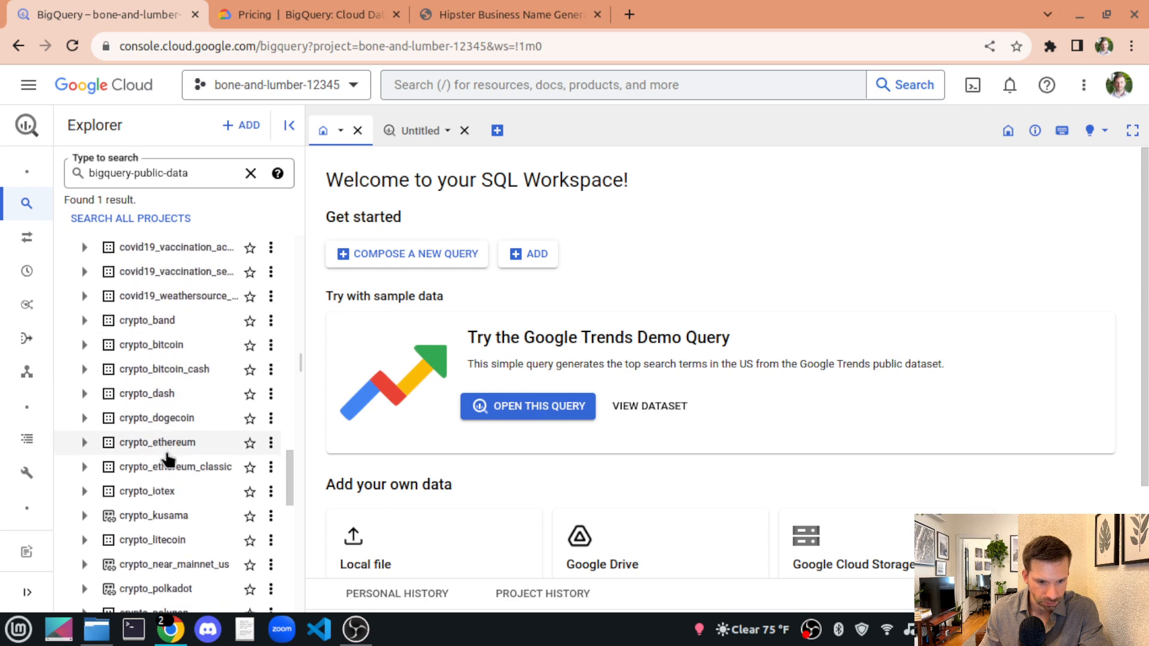
scroll(162, 449, down, 2)
scroll(165, 336, up, 2)
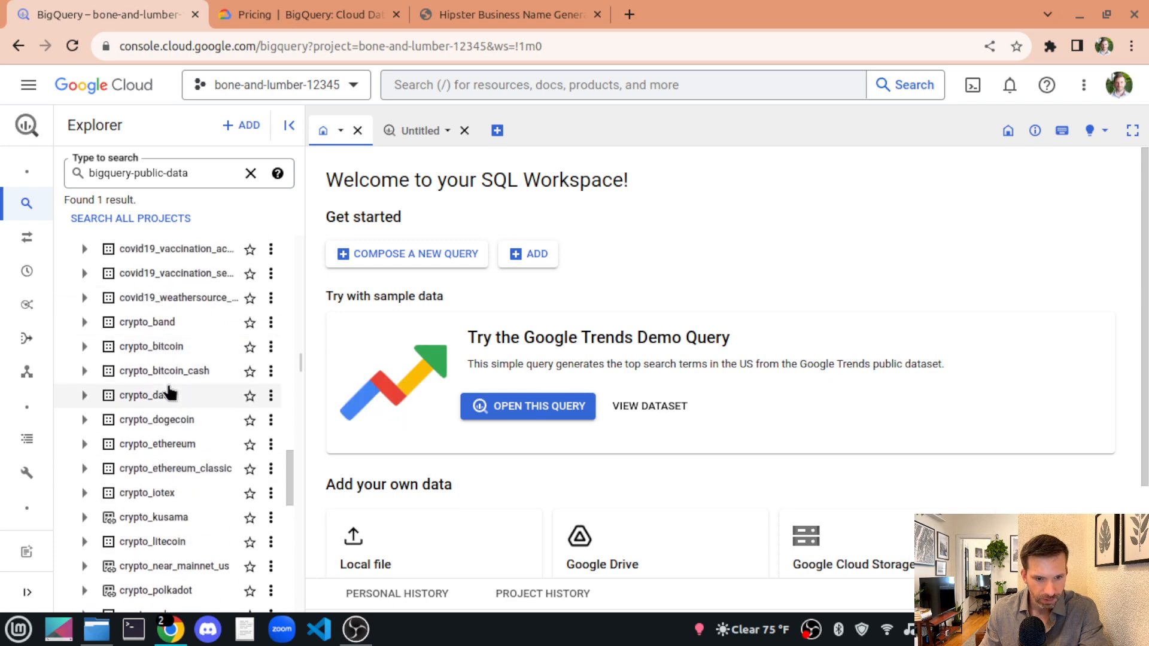
scroll(172, 394, up, 4)
scroll(156, 365, up, 4)
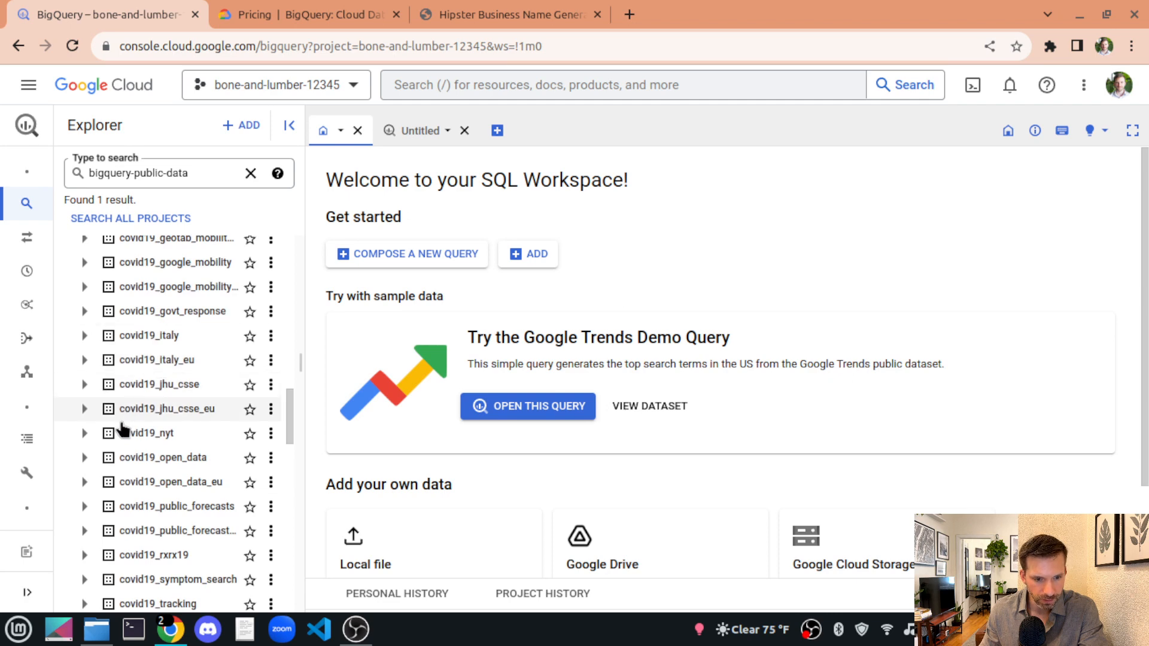
click(93, 436)
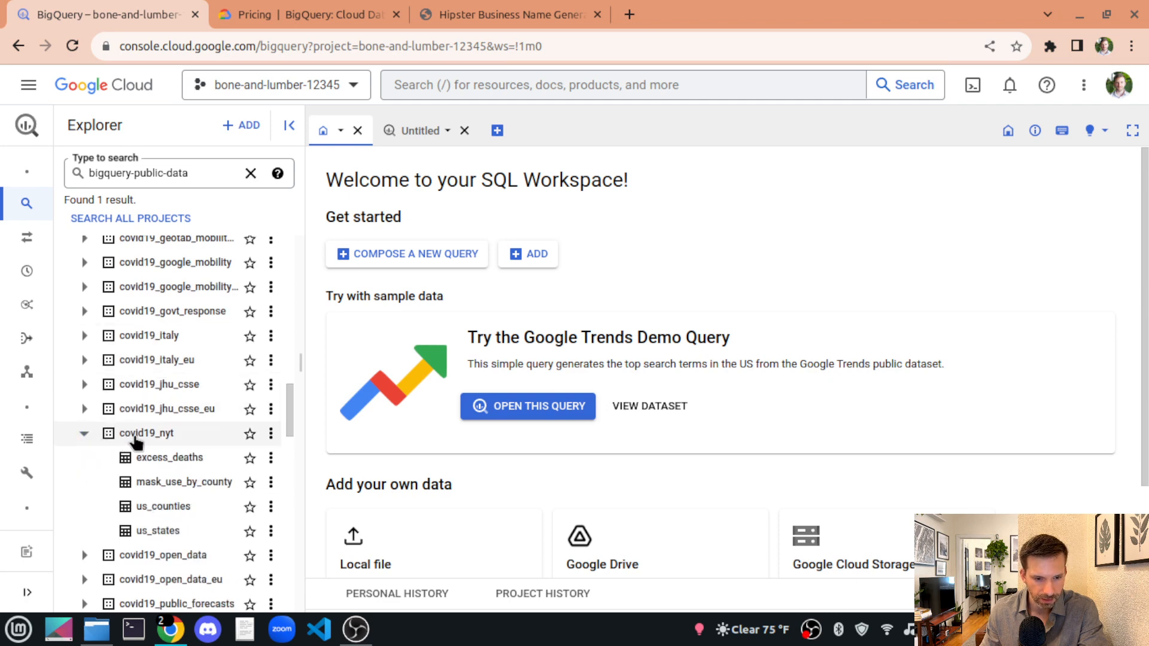
- Open the us_counties table of the covid19_nyt dataset in a new tab
scroll(137, 440, down, 2)
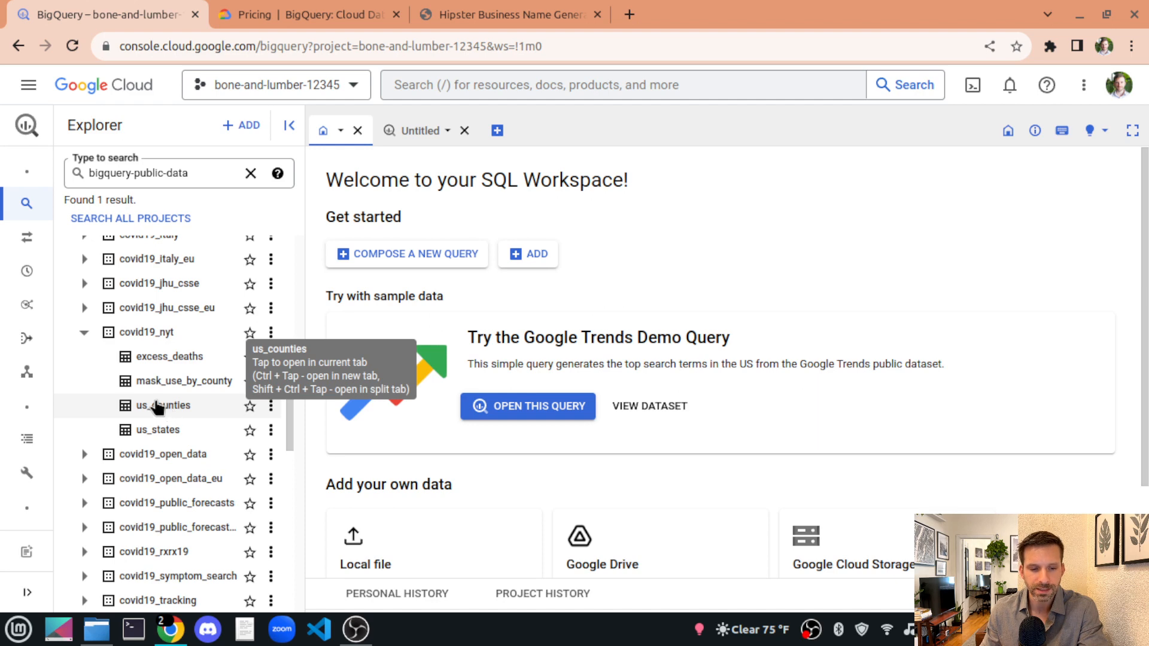
click(271, 407)
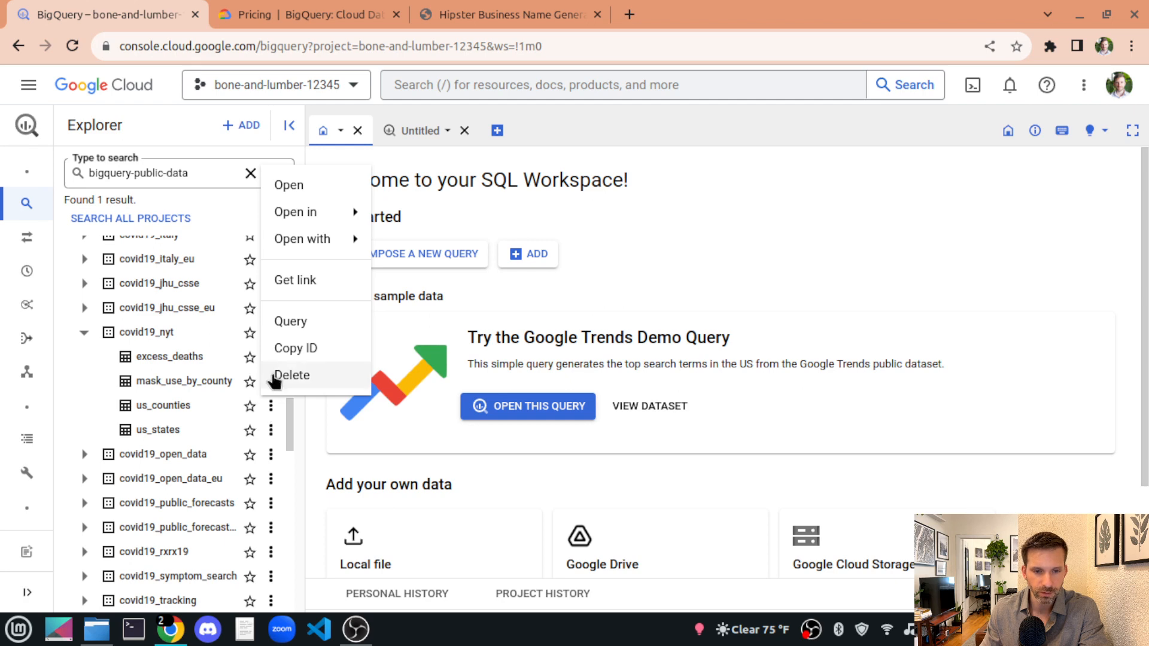
mouse_move(325, 223)
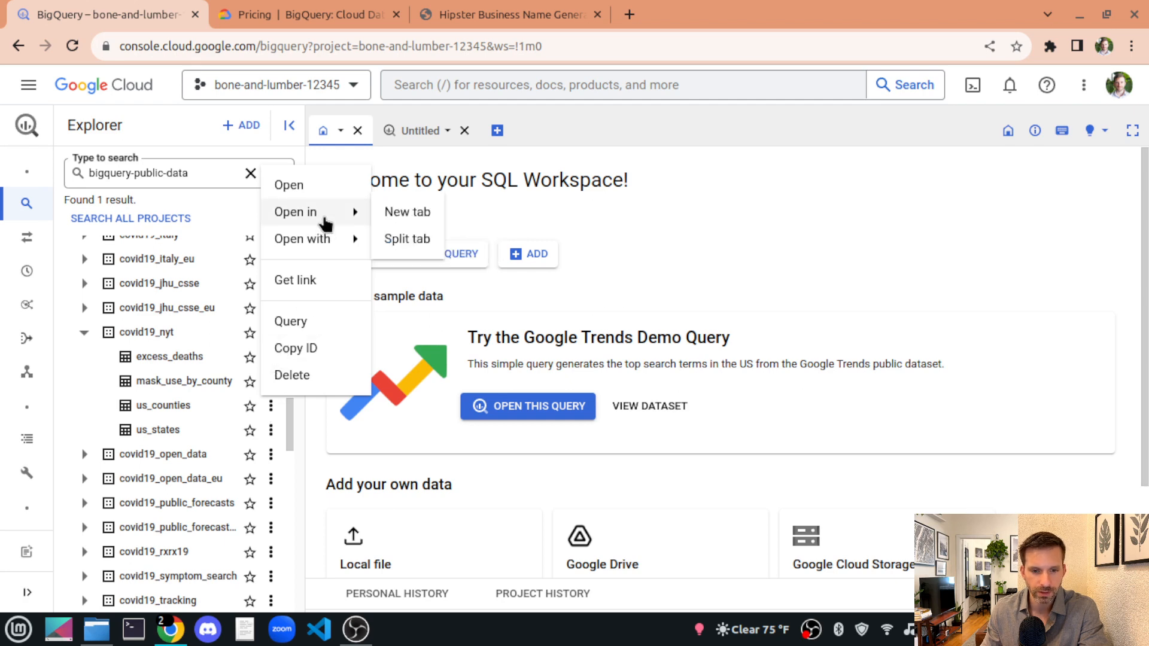
click(392, 213)
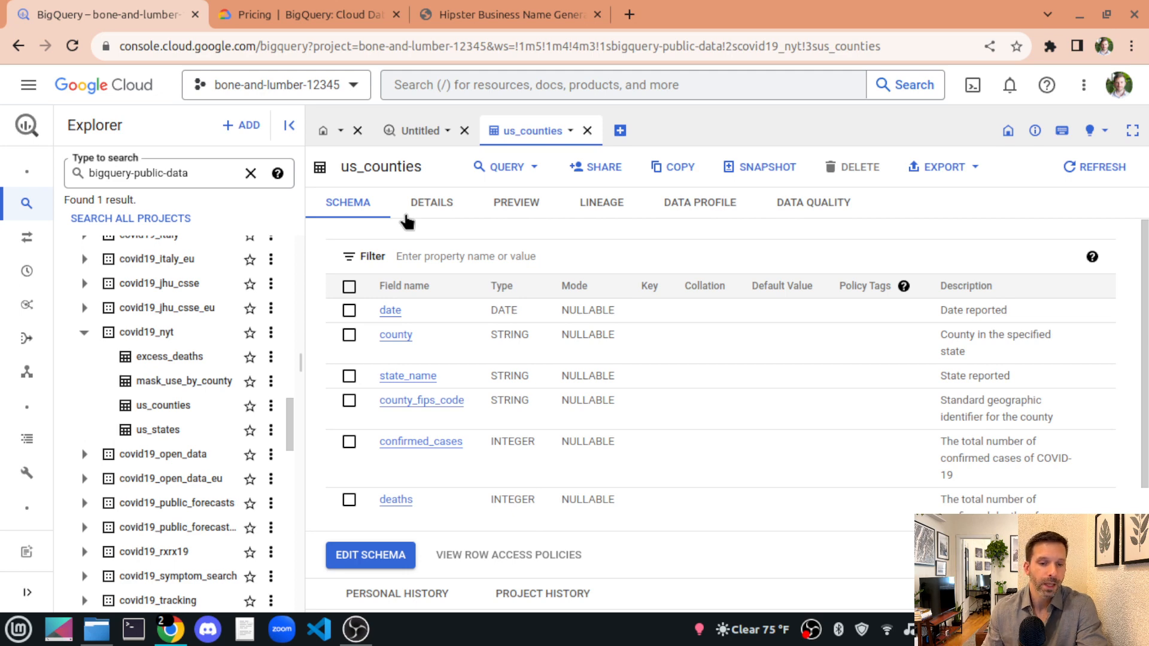
- Examine the us_counties schema, checking each field's name, type and description
scroll(436, 389, down, 2)
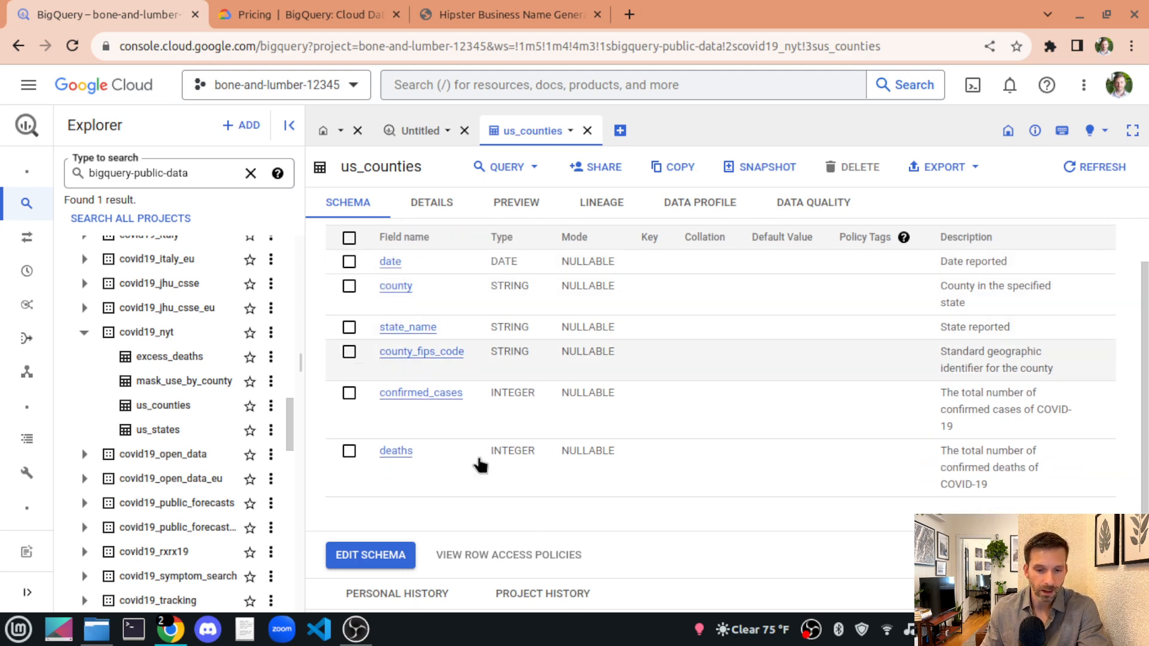
scroll(508, 289, up, 2)
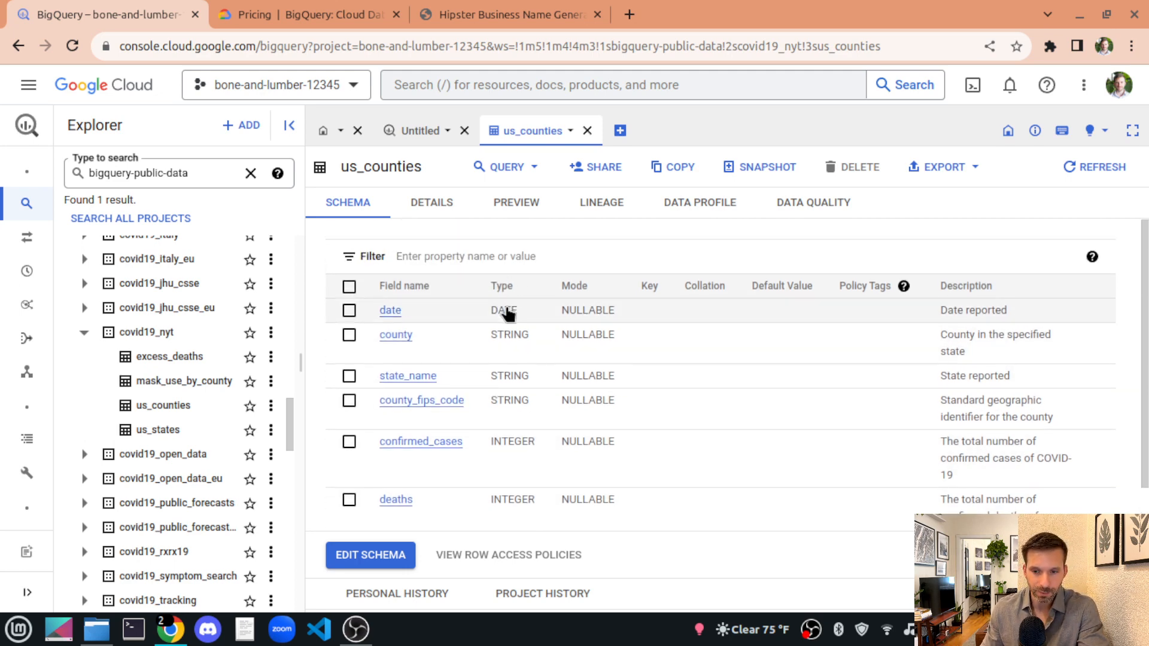
scroll(1018, 326, down, 2)
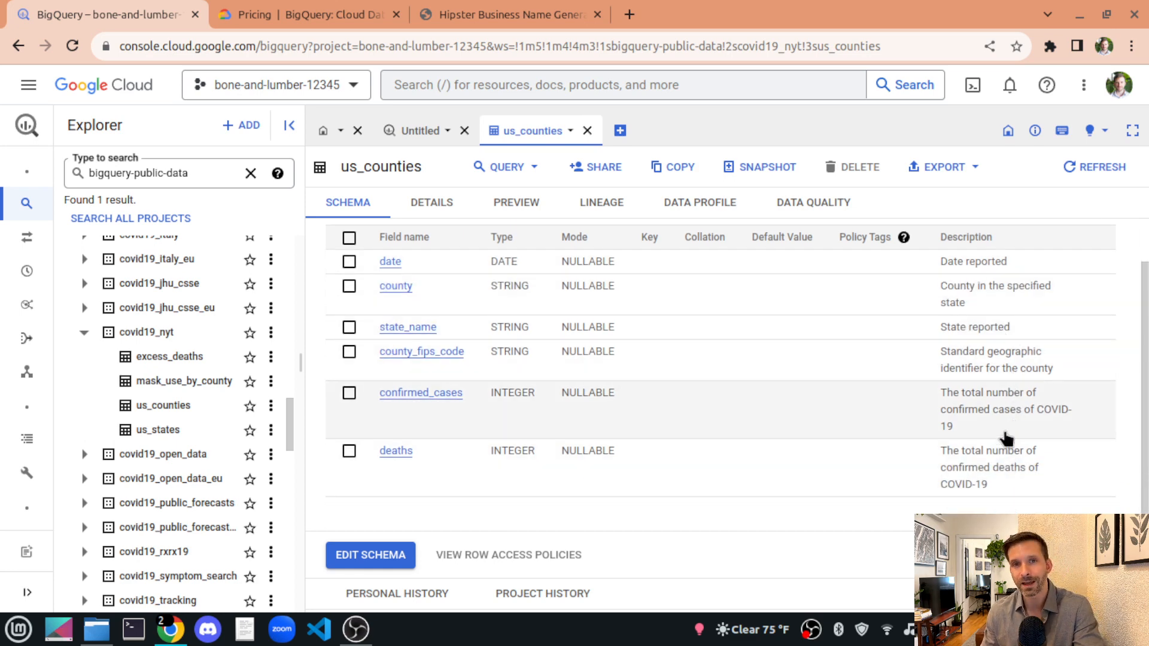
scroll(994, 424, up, 2)
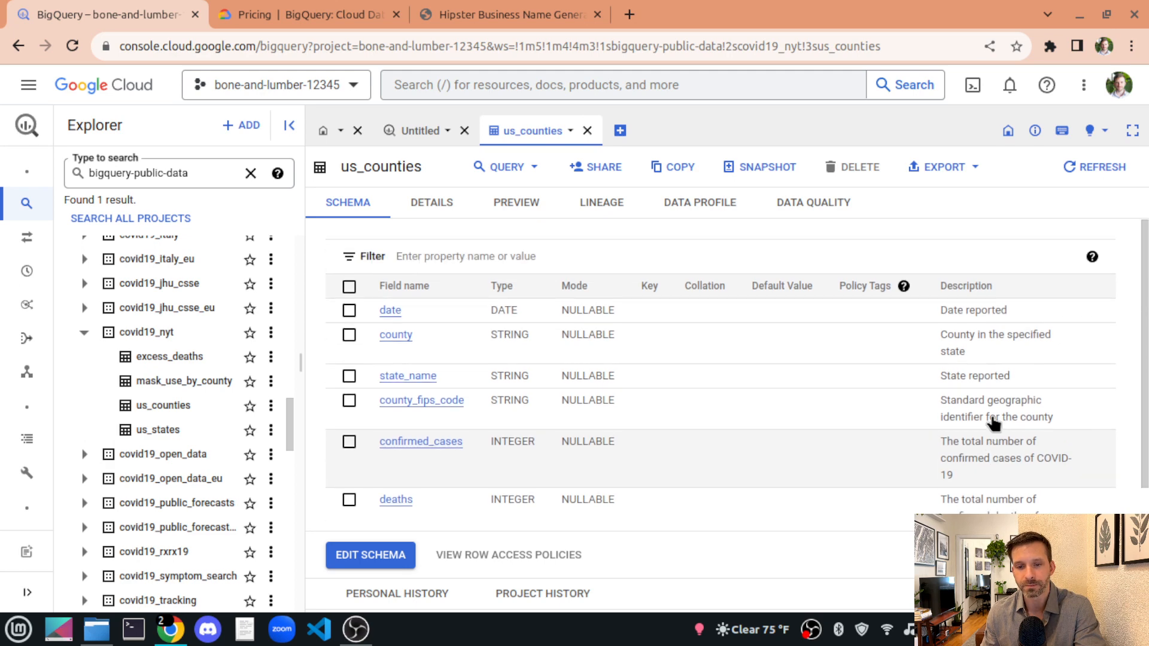
- Review the us_counties table details and check the number of rows in its storage info
click(448, 211)
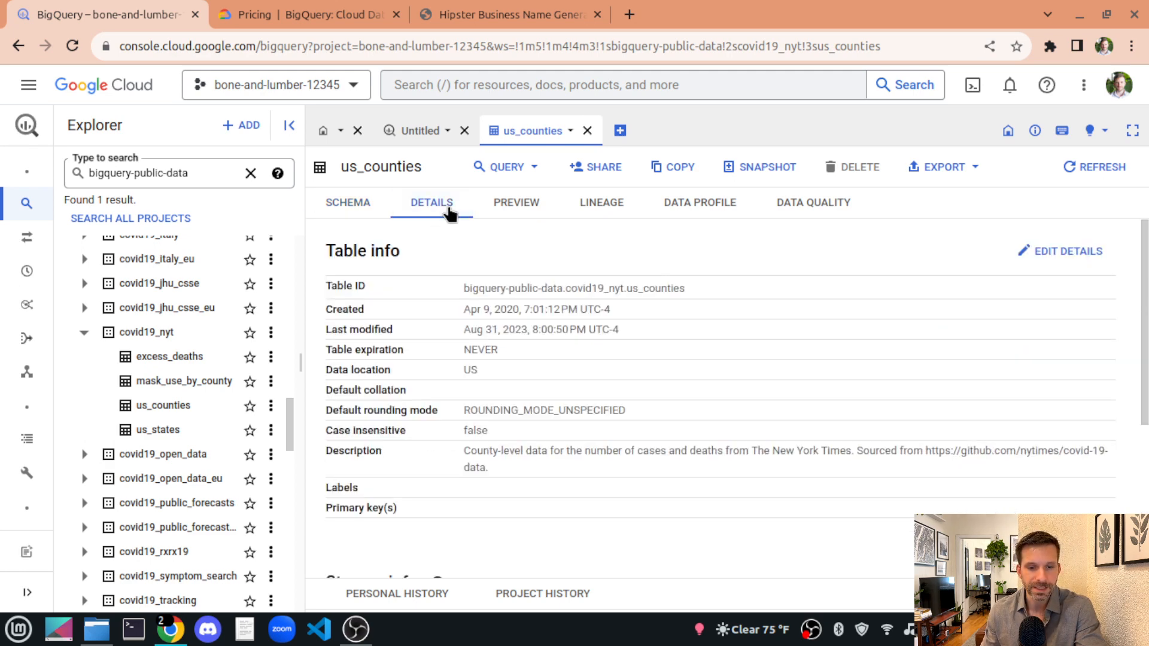
scroll(484, 252, down, 2)
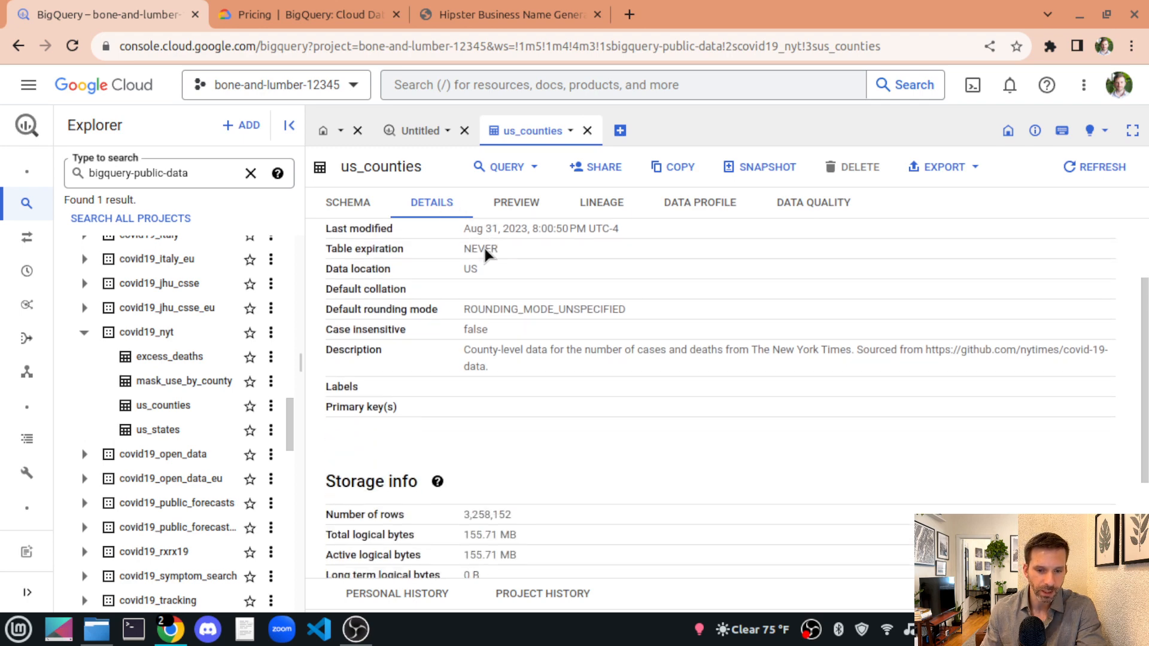
scroll(421, 292, down, 3)
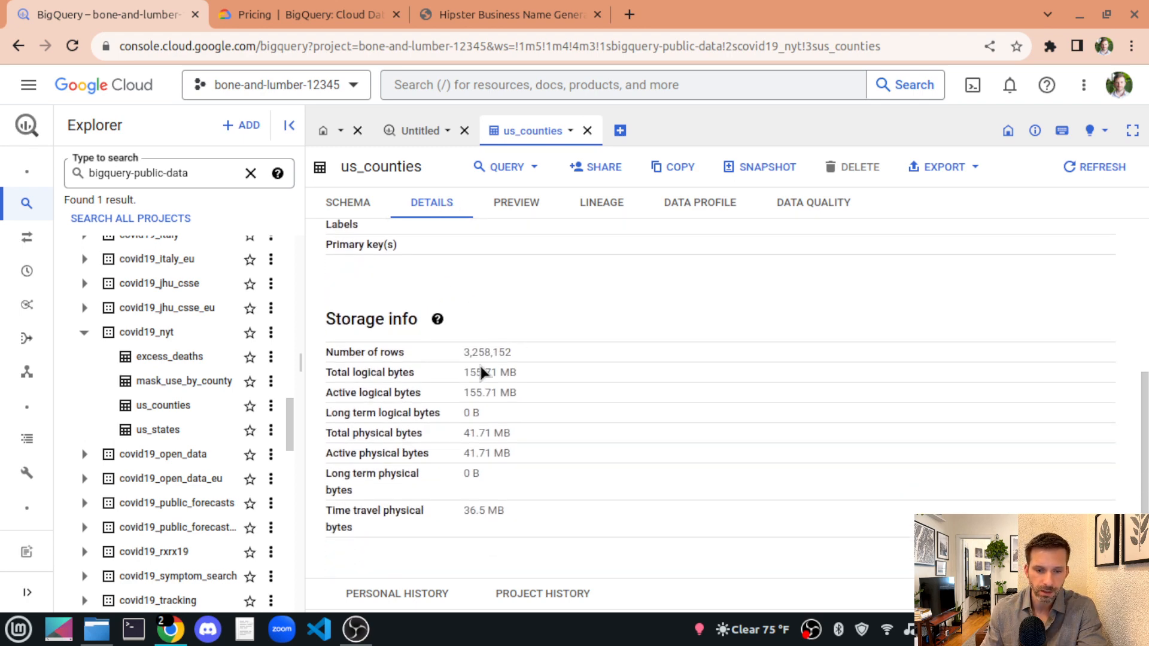
drag(469, 371, 522, 350)
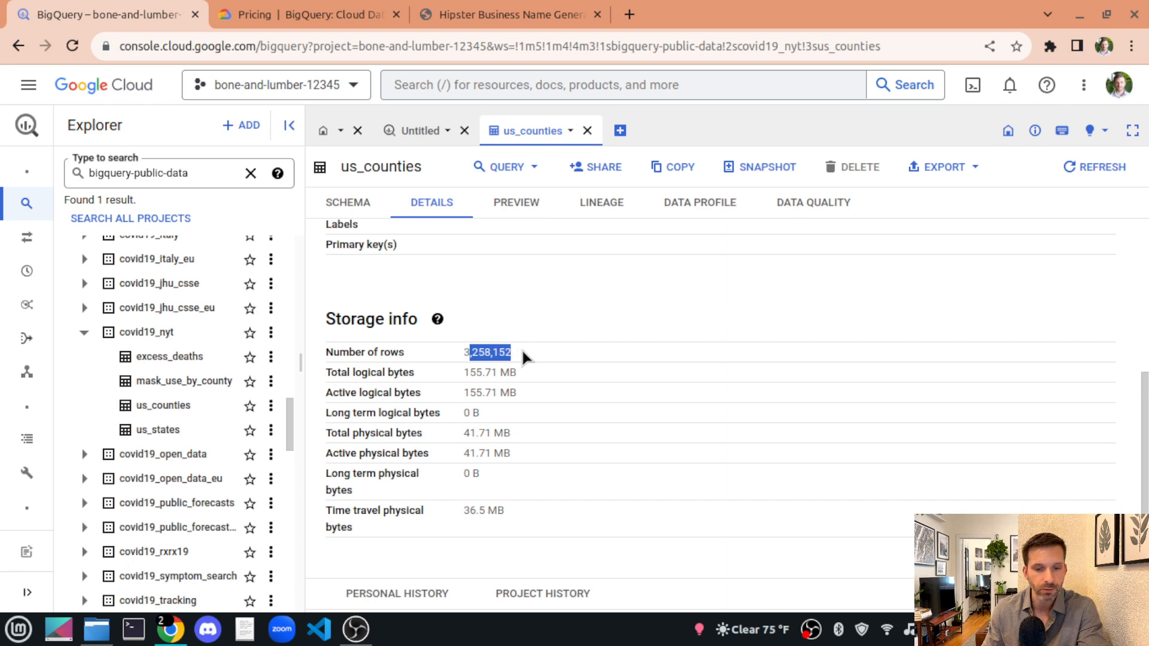
- Preview the rows of the us_counties table and return to its schema
click(543, 207)
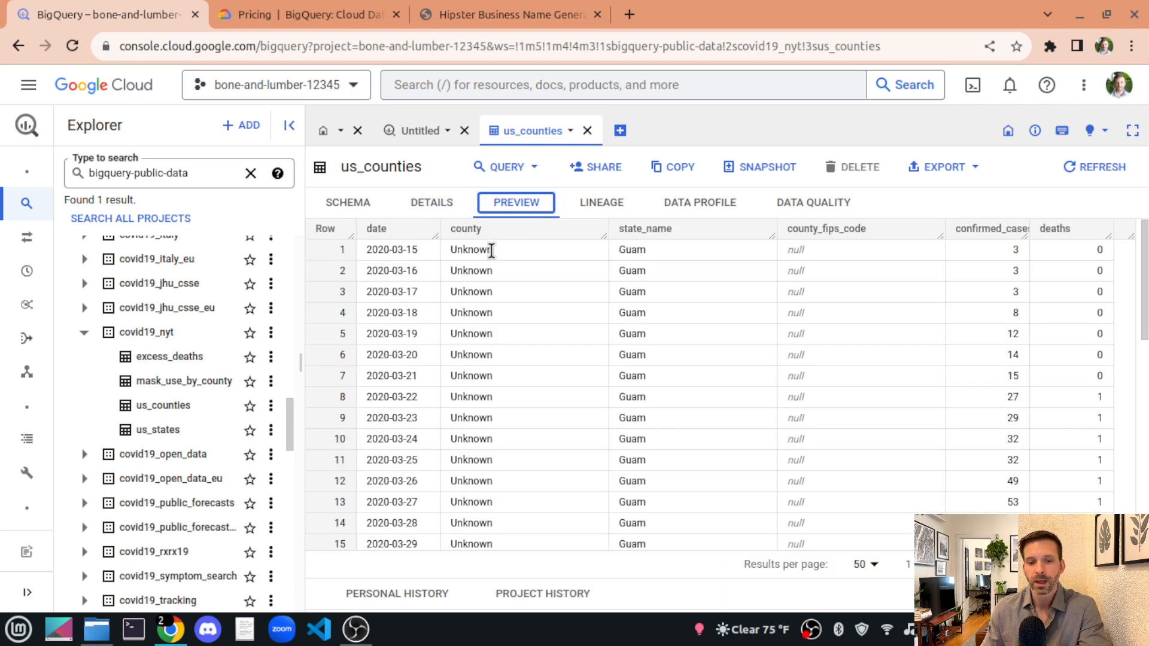
scroll(712, 370, down, 5)
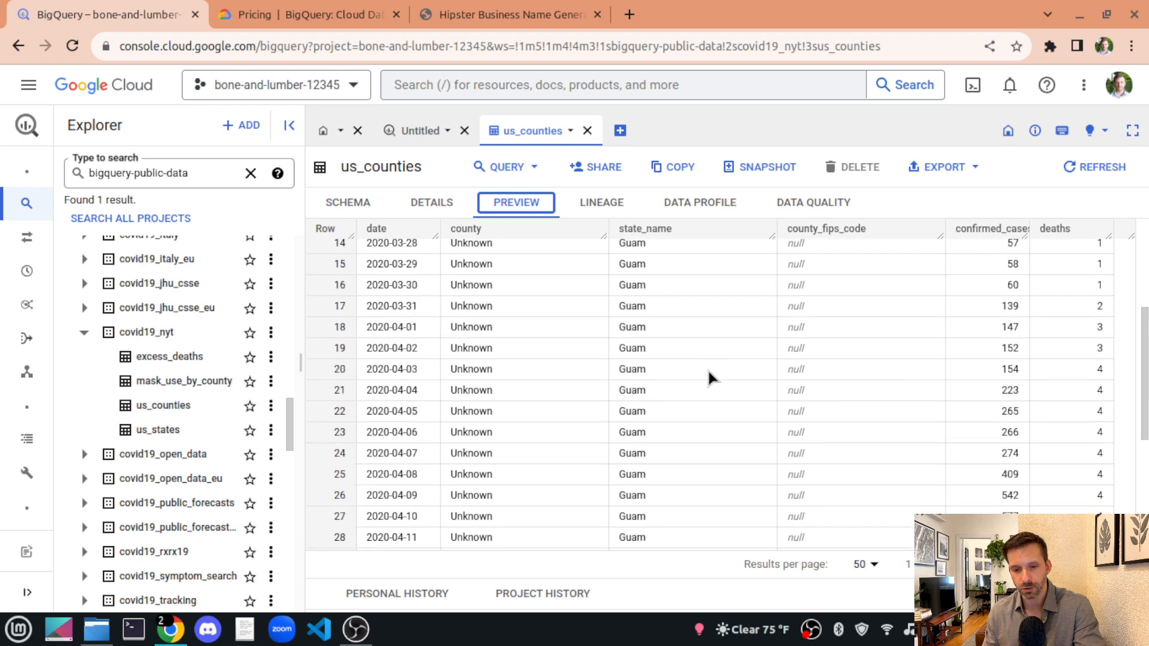
scroll(707, 369, up, 5)
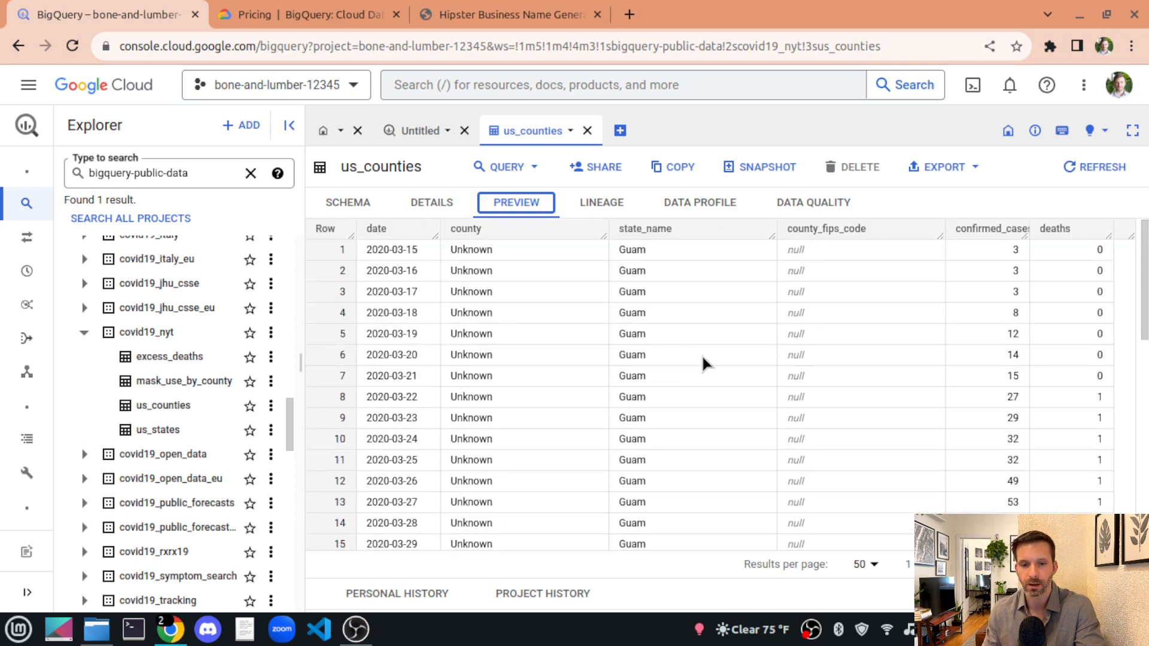
click(340, 209)
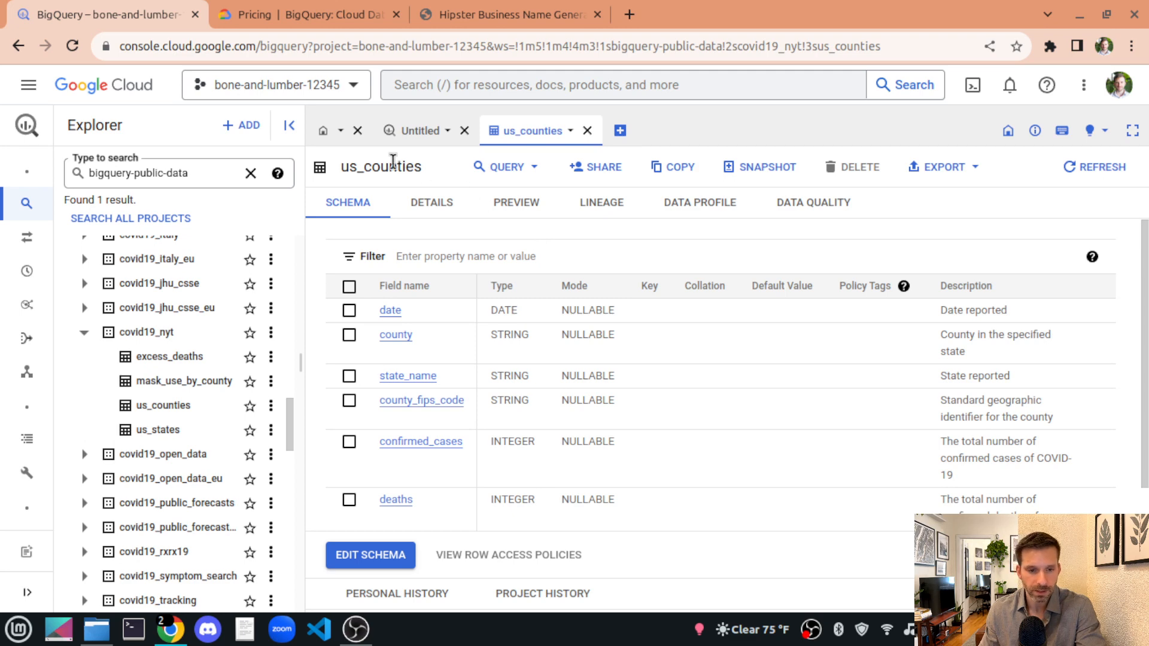
- Collapse the Explorer and split the us_counties tab to the right of the untitled query editor
click(290, 128)
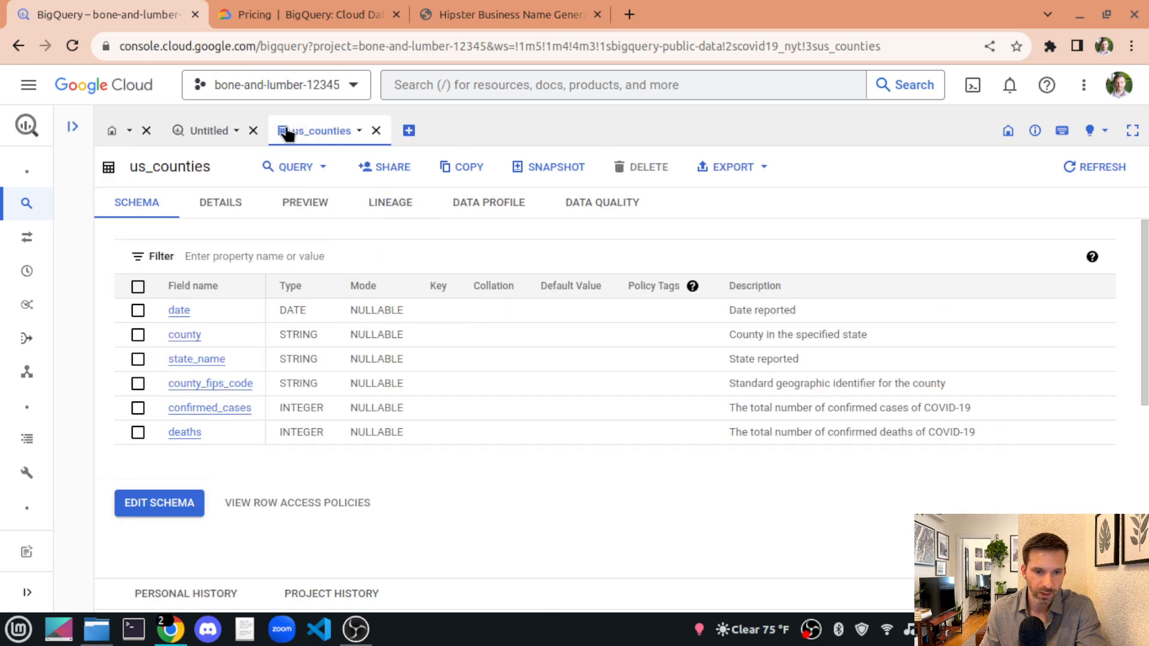
click(74, 128)
click(290, 126)
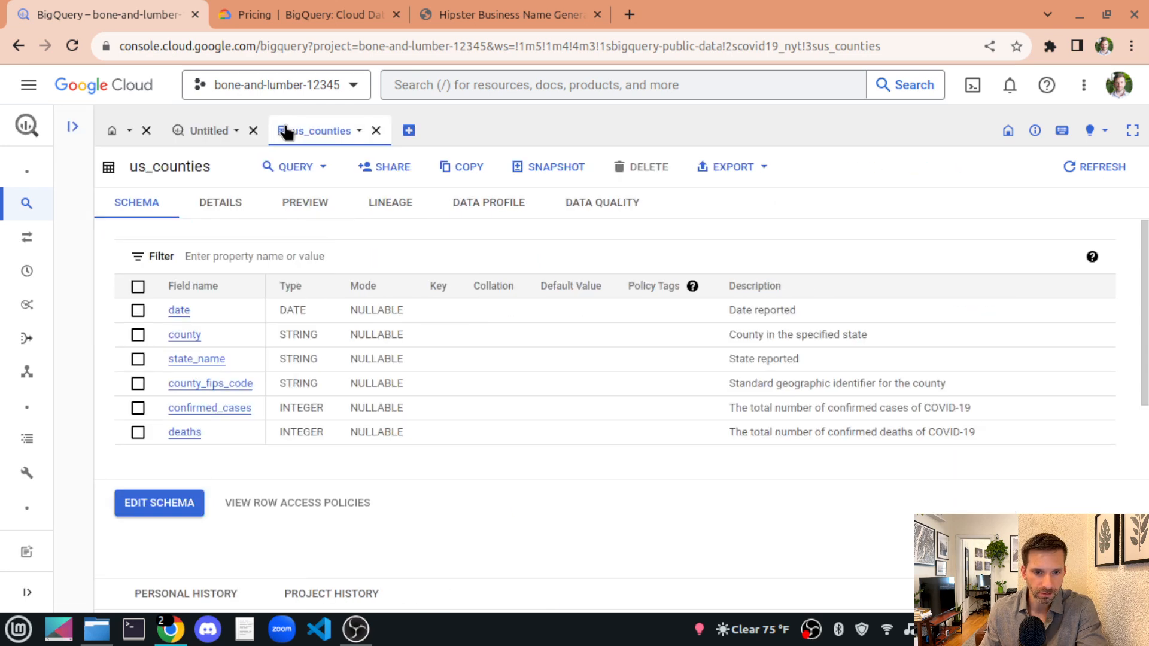
click(359, 132)
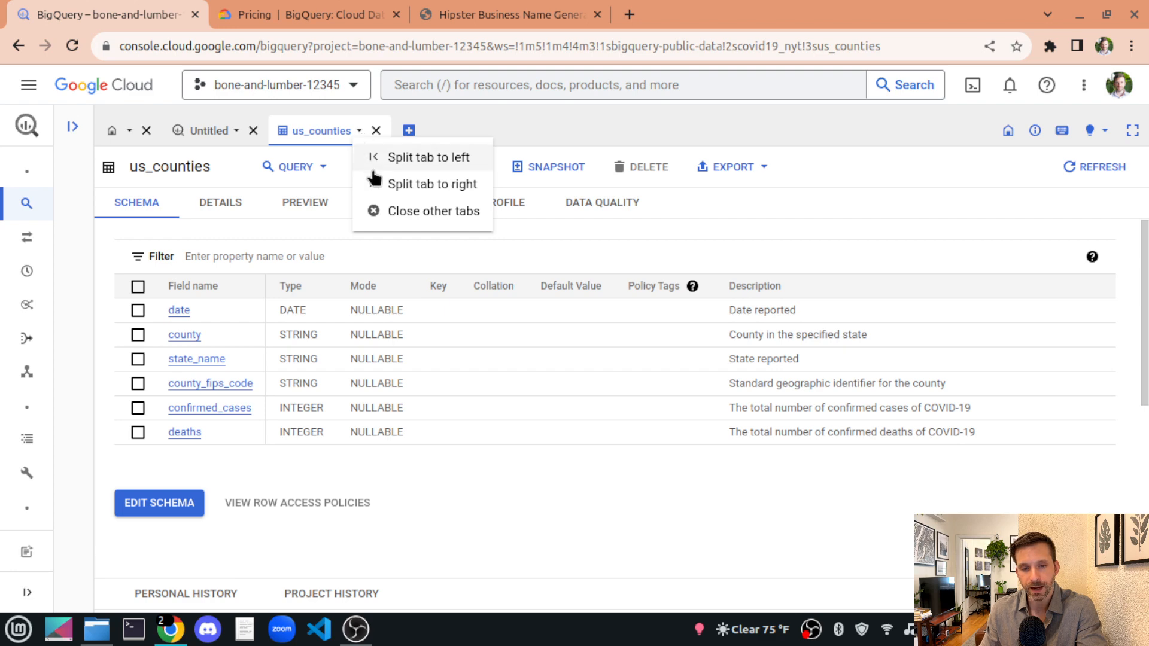
click(377, 185)
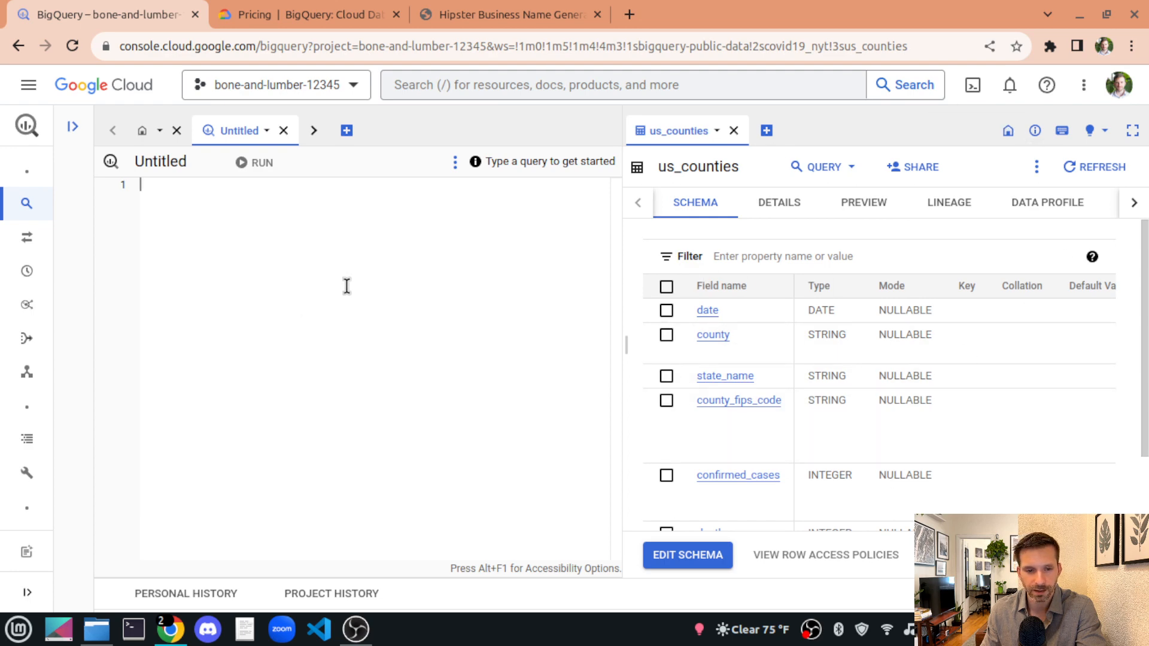
- Widen the query editor beside the us_counties schema and enter SELECT * on line 1 and FROM on line 2
click(198, 188)
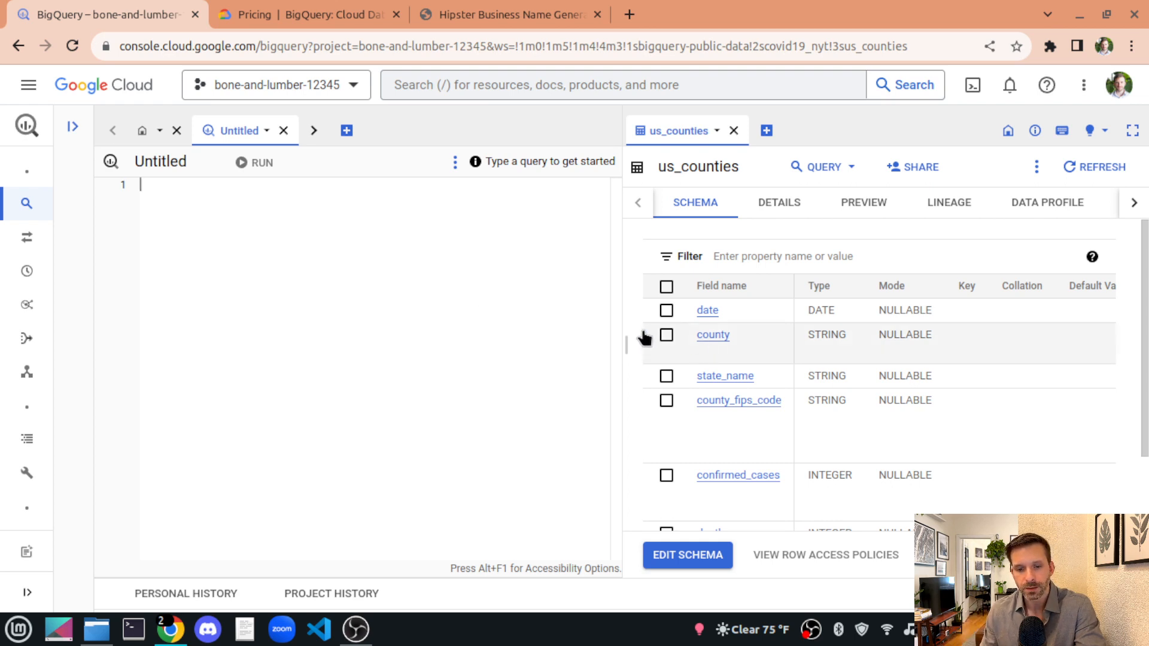
drag(631, 339, 793, 337)
click(416, 206)
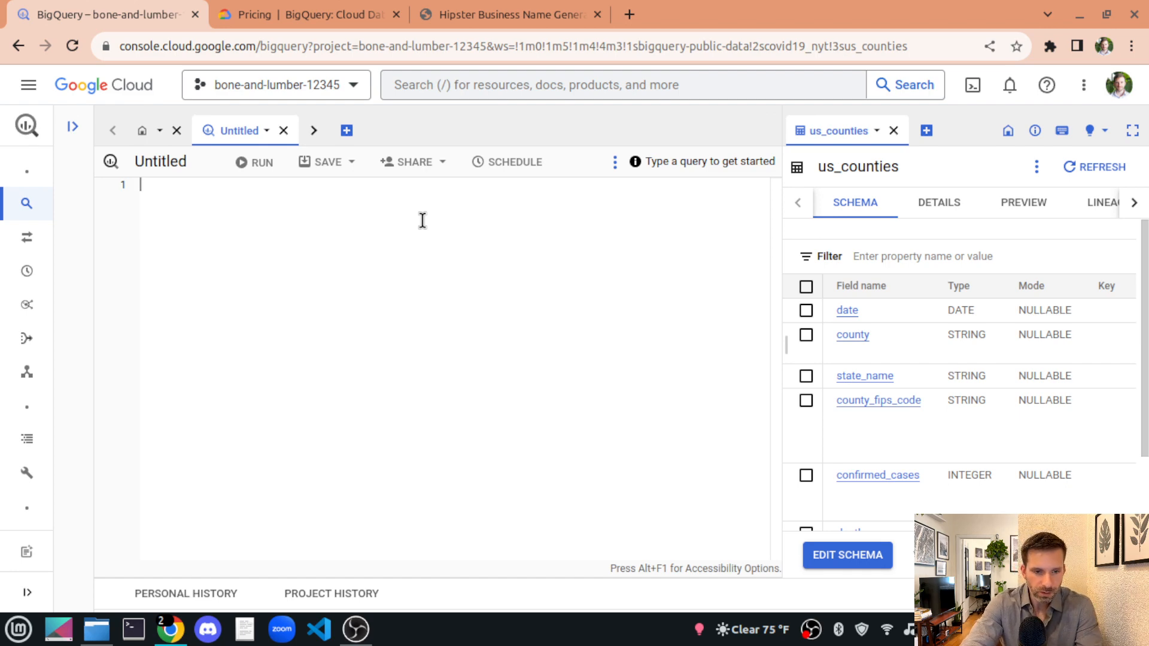
text(SELECT)
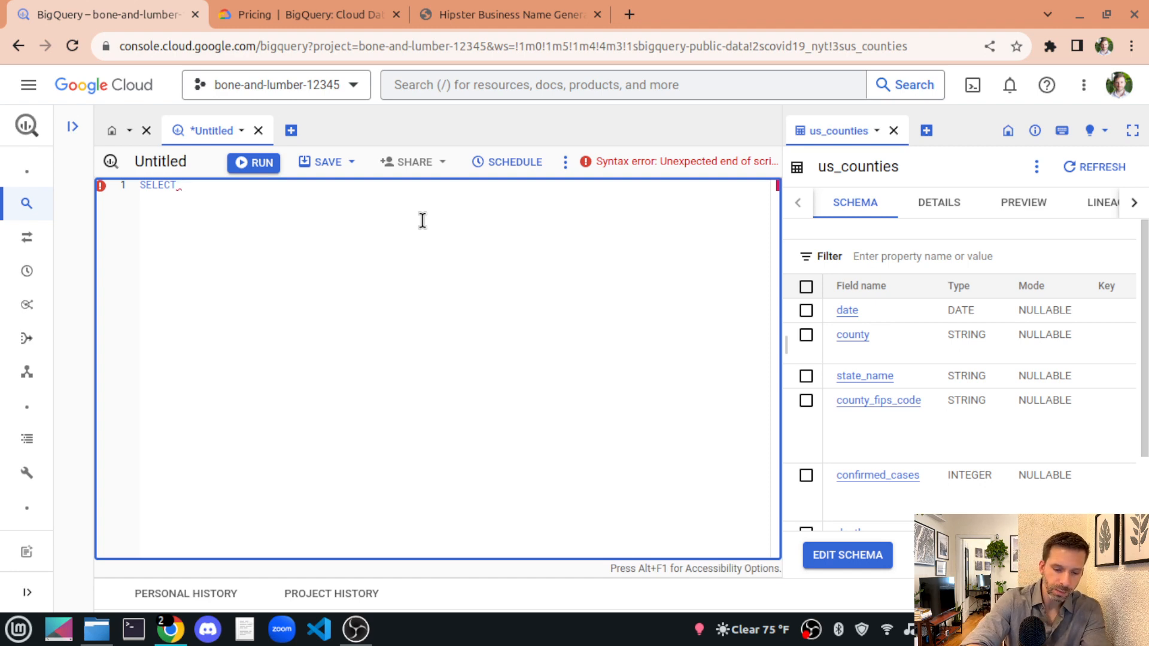
text(*)
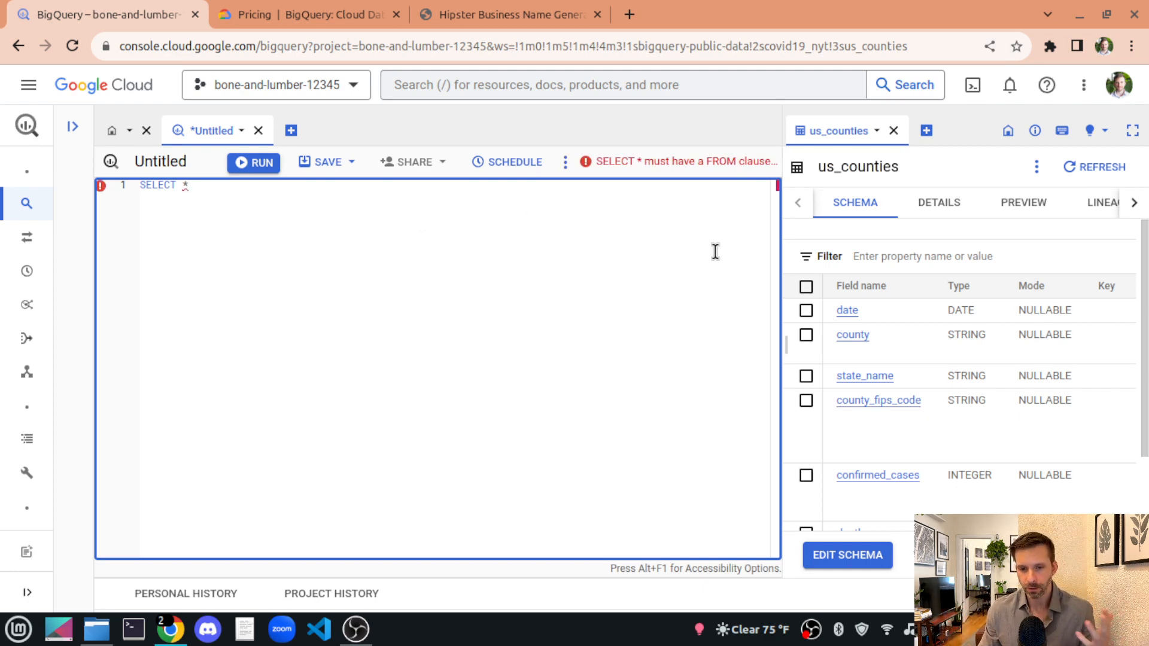
drag(785, 354, 856, 344)
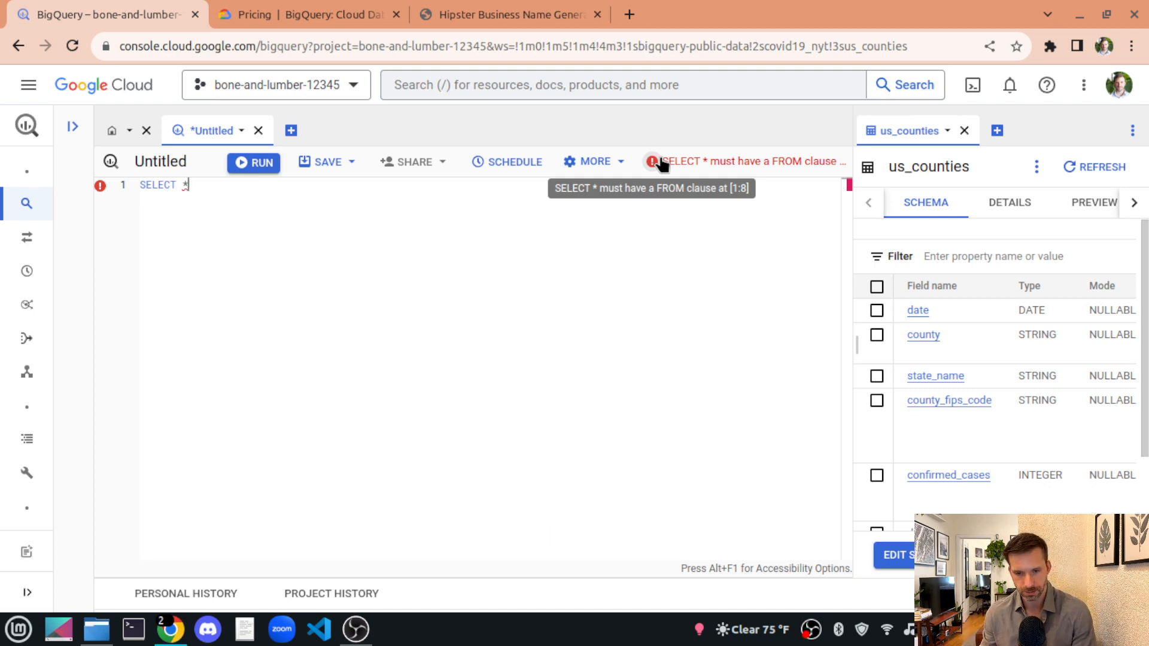
click(441, 321)
key(Return)
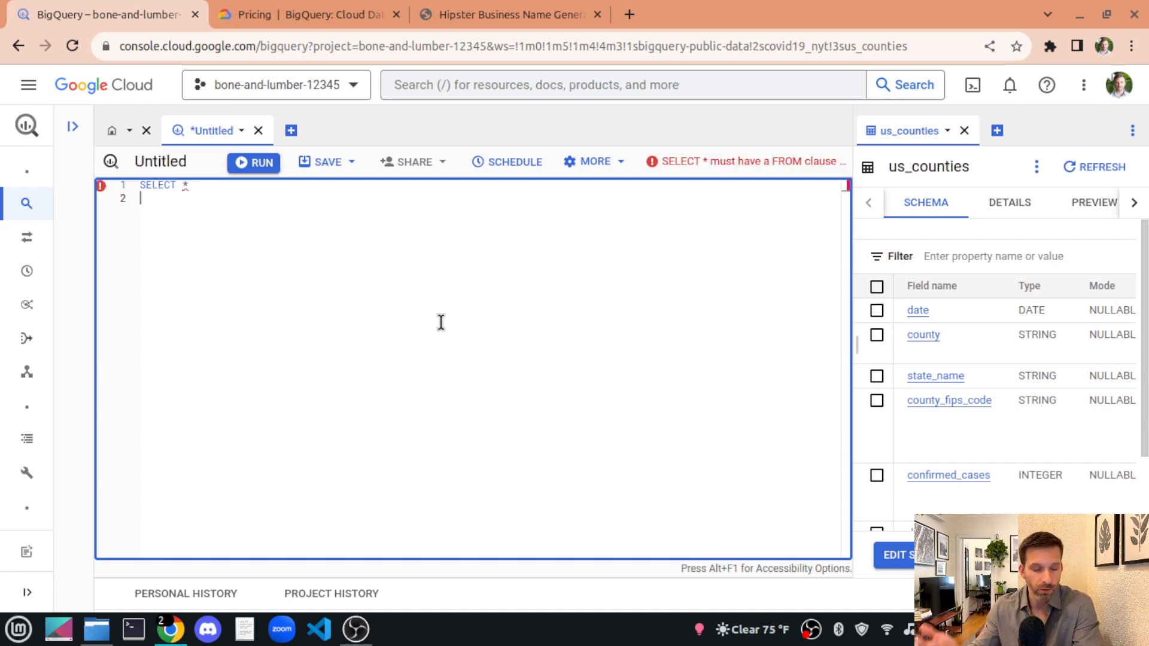
text(FR)
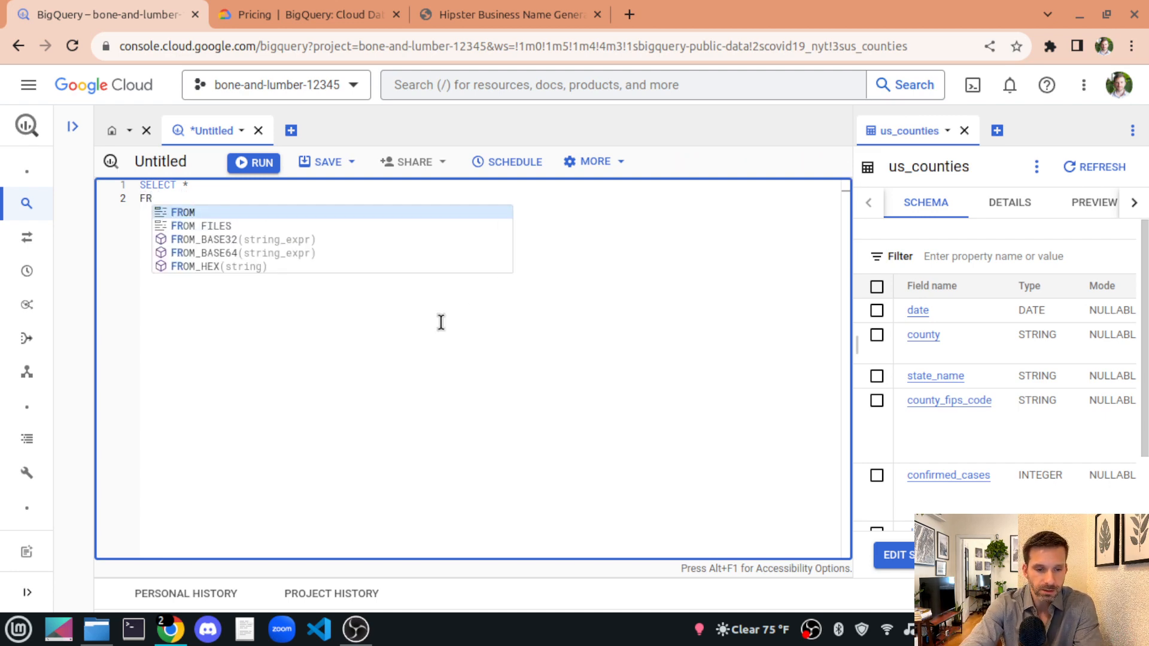
text(OM)
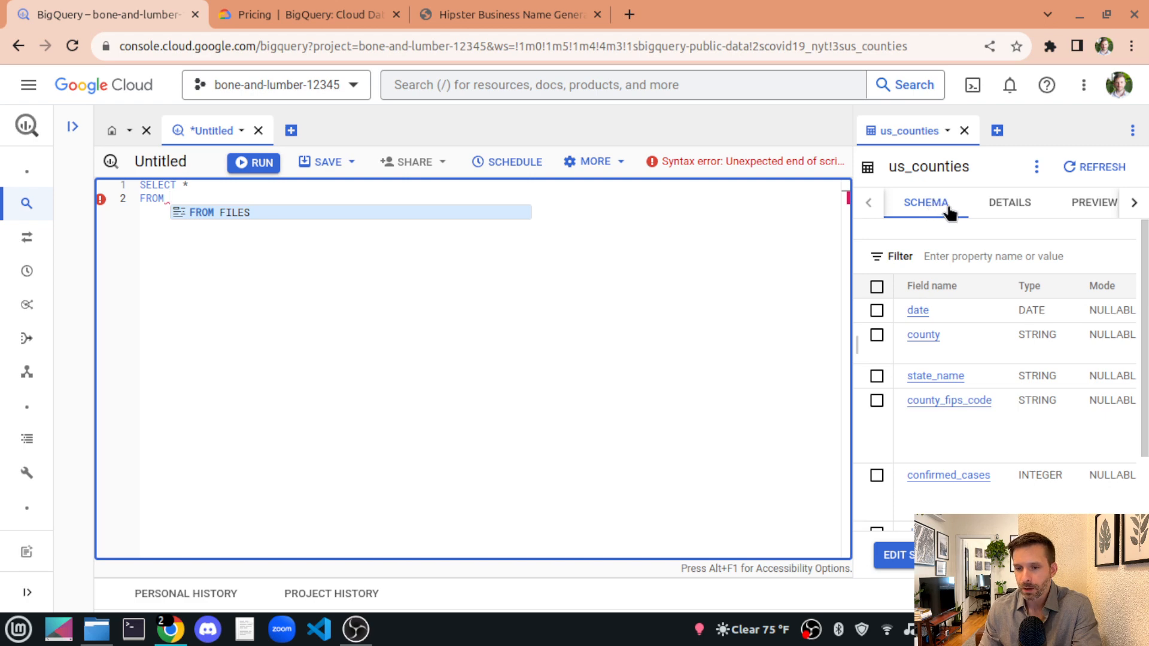
- Copy the us_counties table ID from its details and insert it in backticks after FROM
click(995, 205)
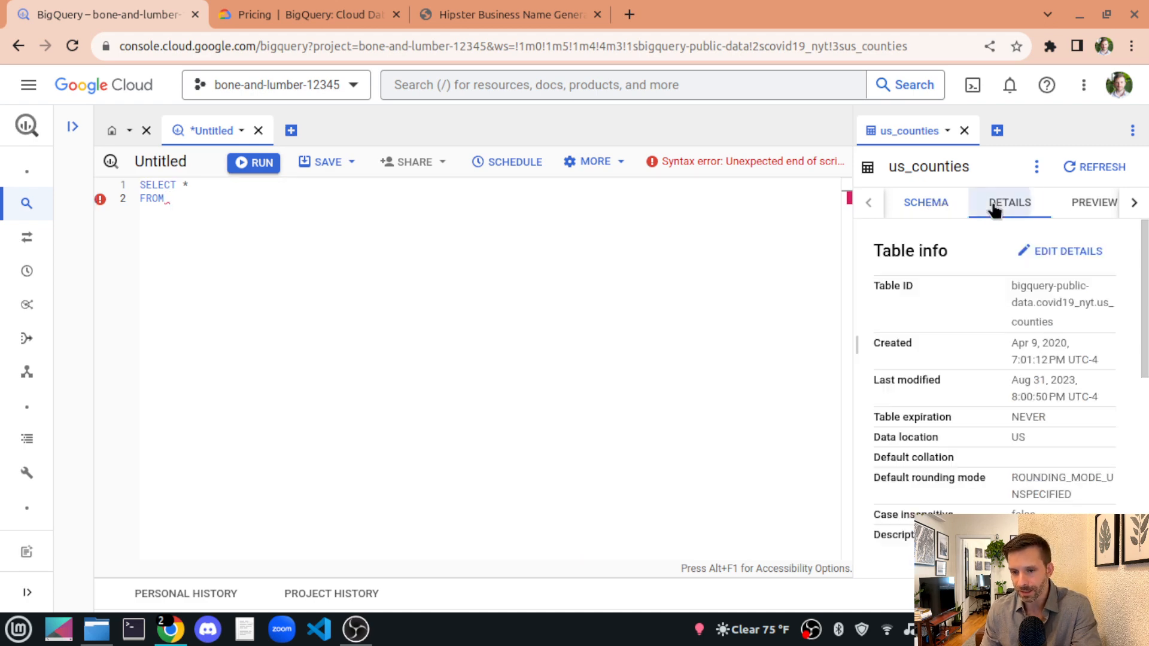
drag(861, 344, 684, 353)
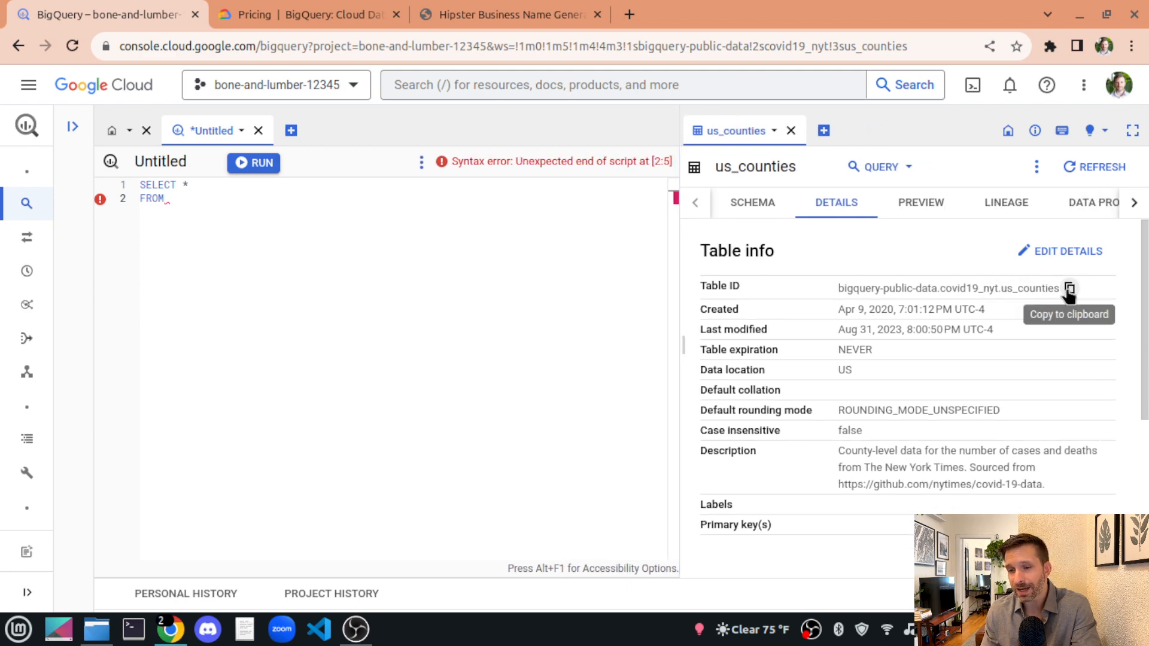
click(1069, 288)
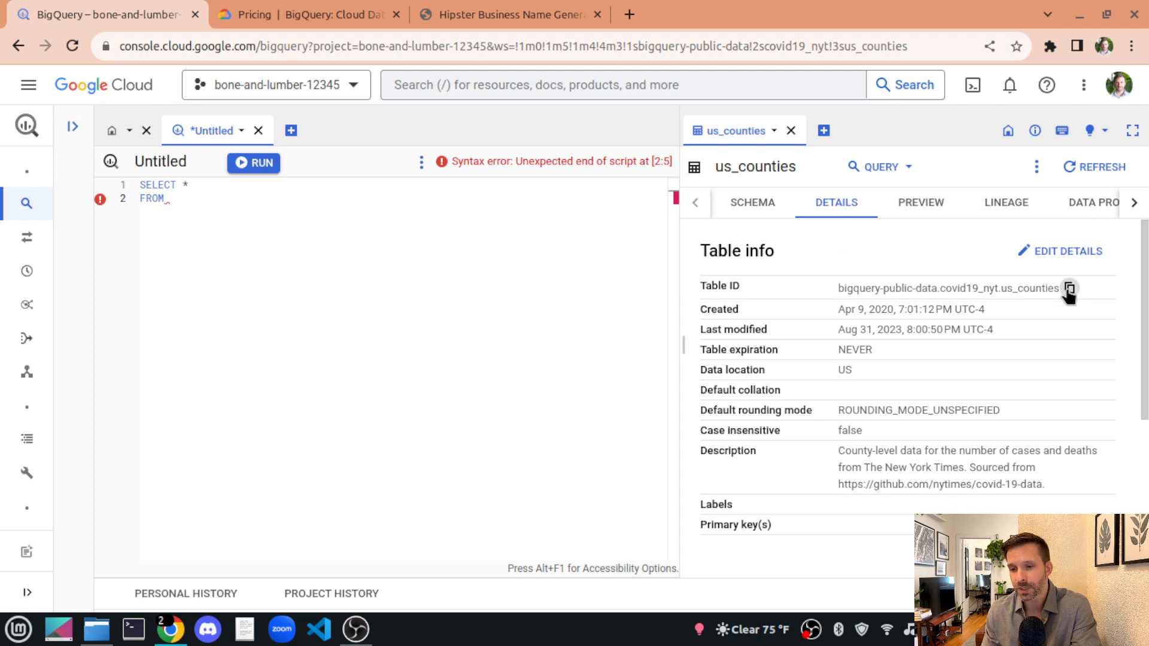
click(325, 219)
text(`)
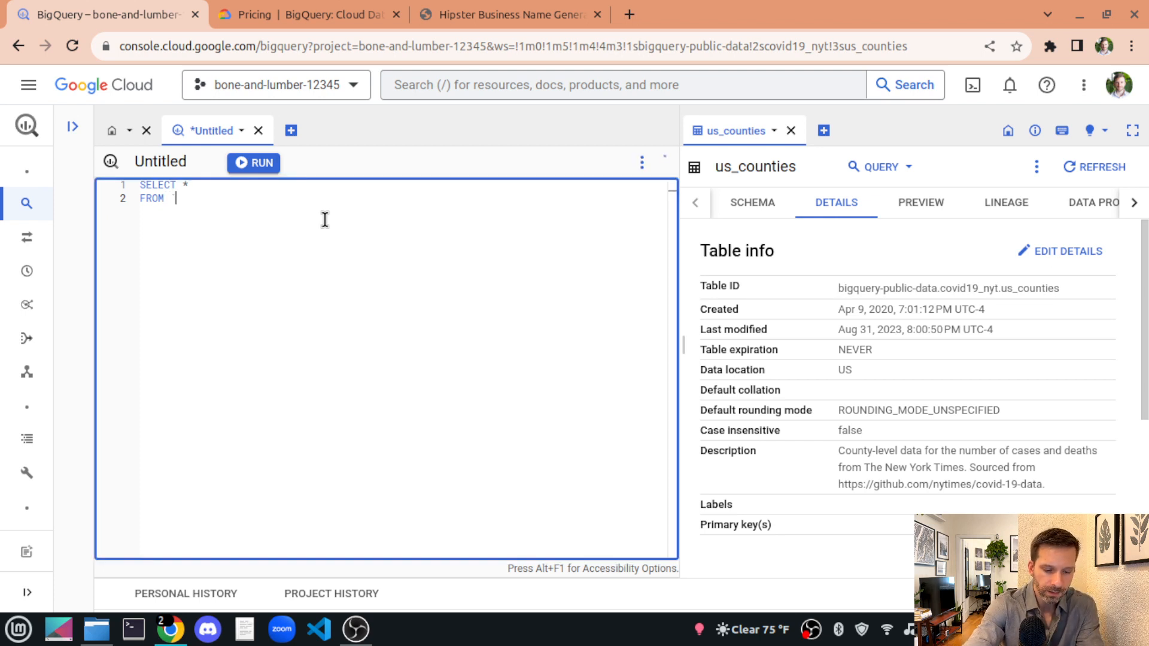
key(ctrl+v)
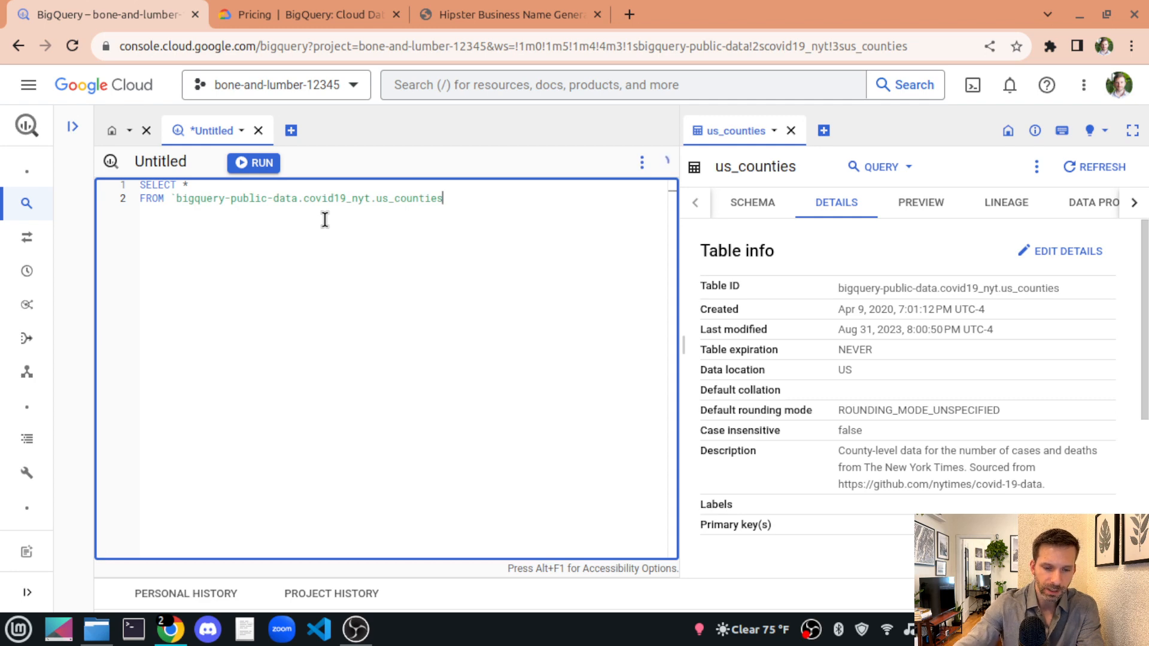
text(`)
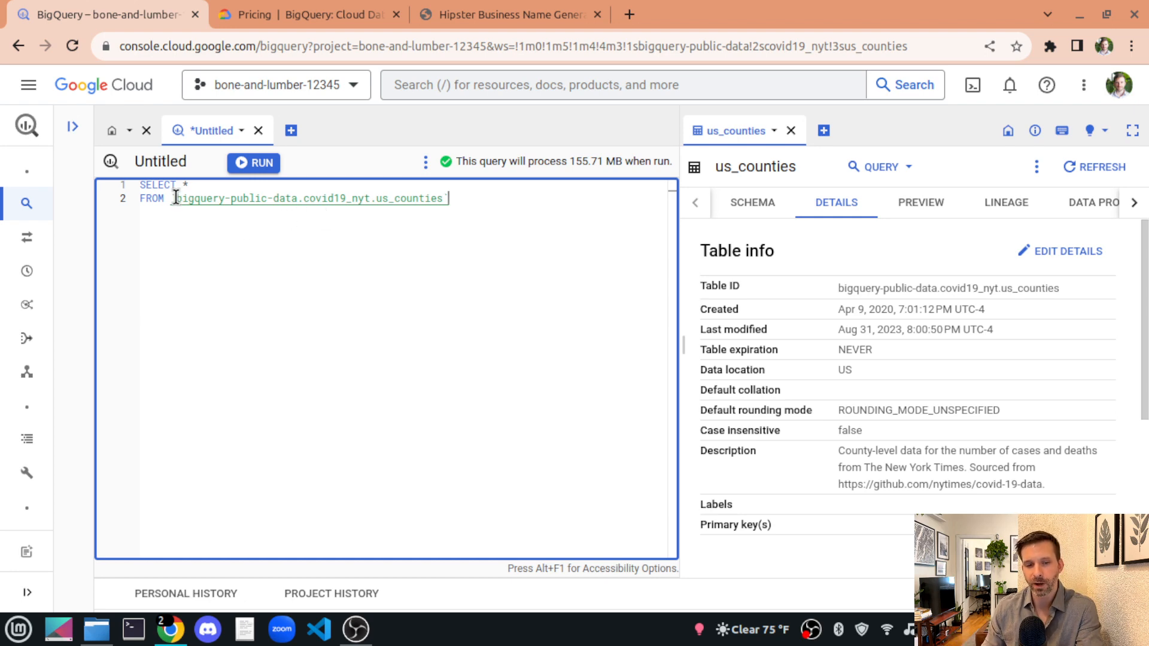
- Close the us_counties table view, reopen it side by side from the query's table reference, and widen the editor
click(791, 131)
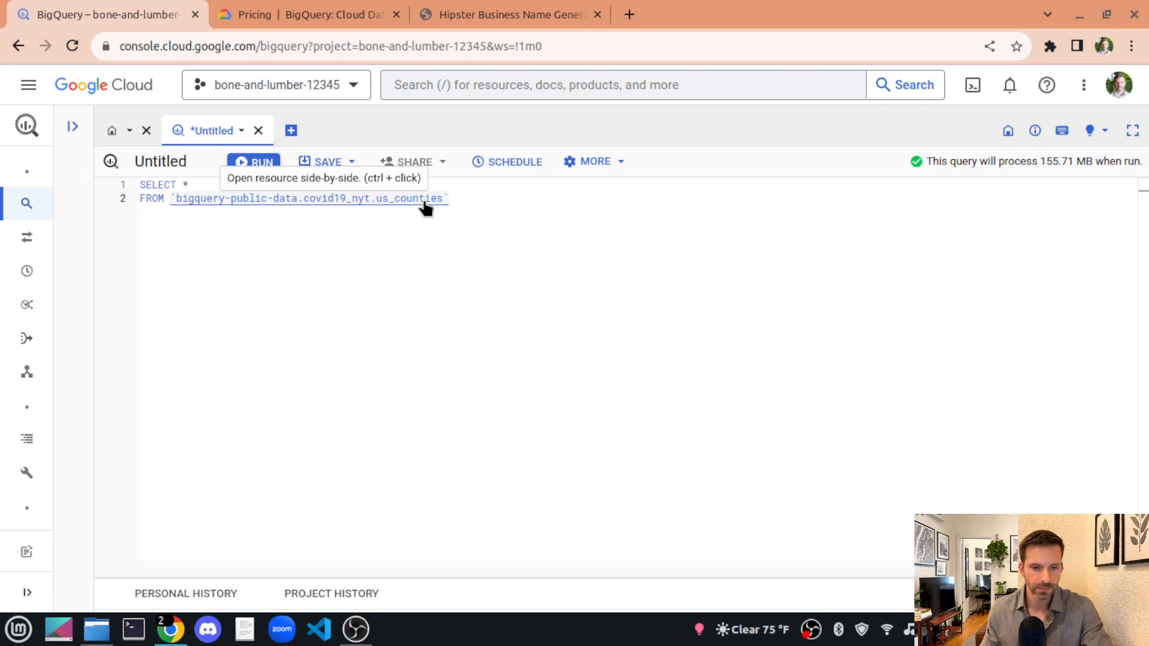
ctrl+click(320, 205)
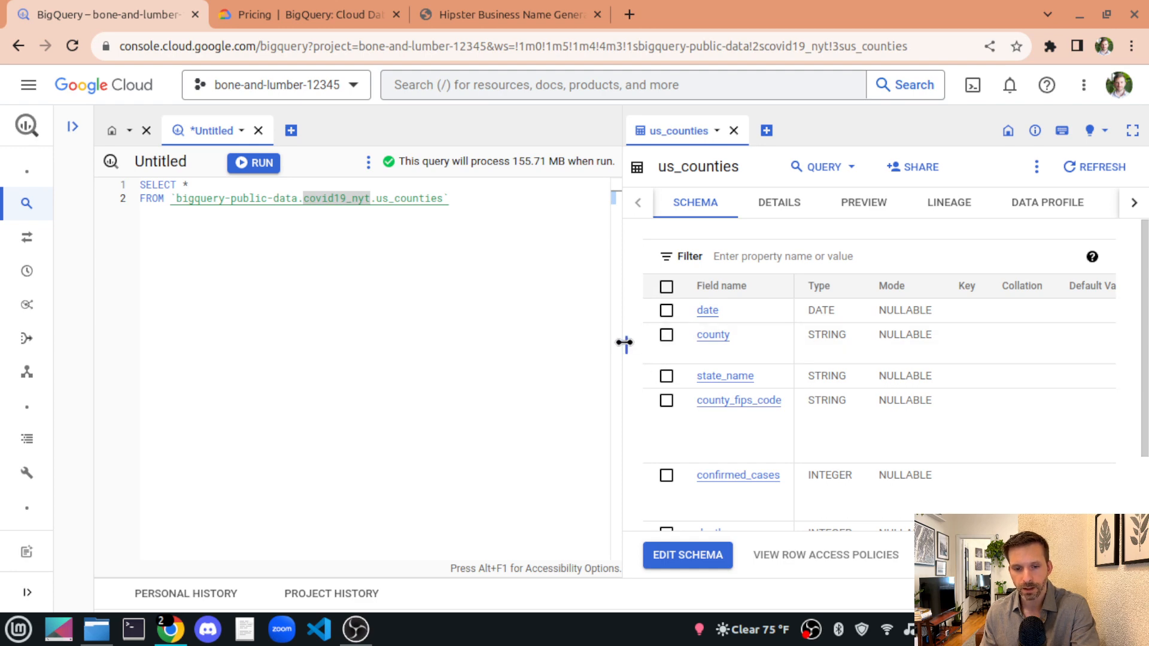
click(170, 198)
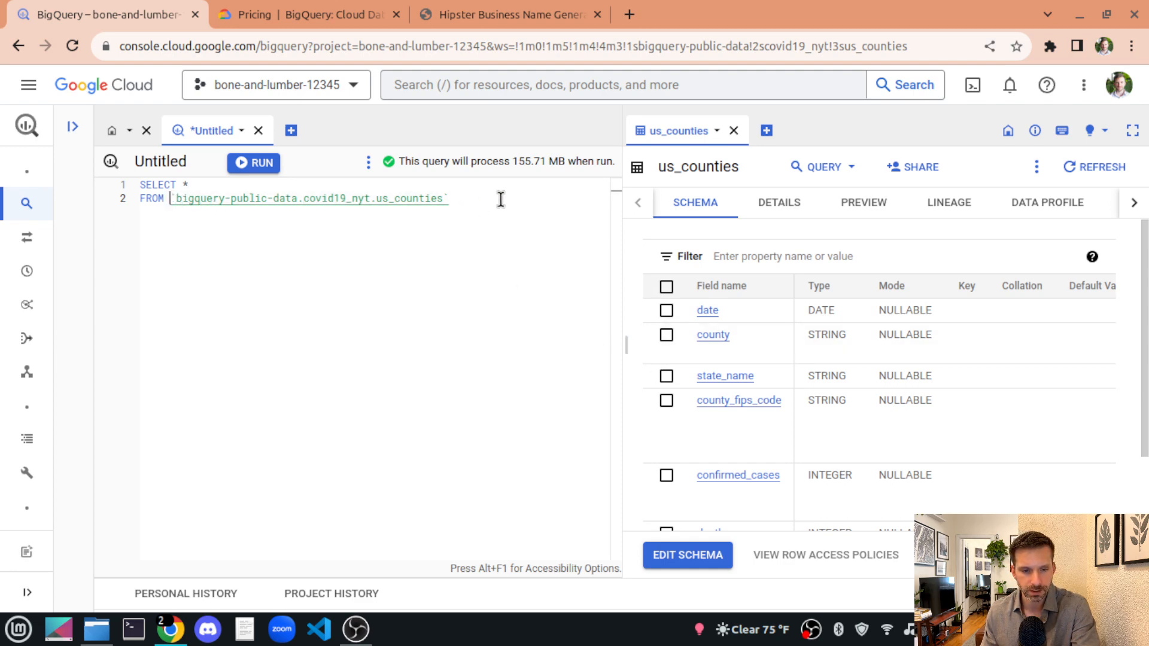
click(471, 200)
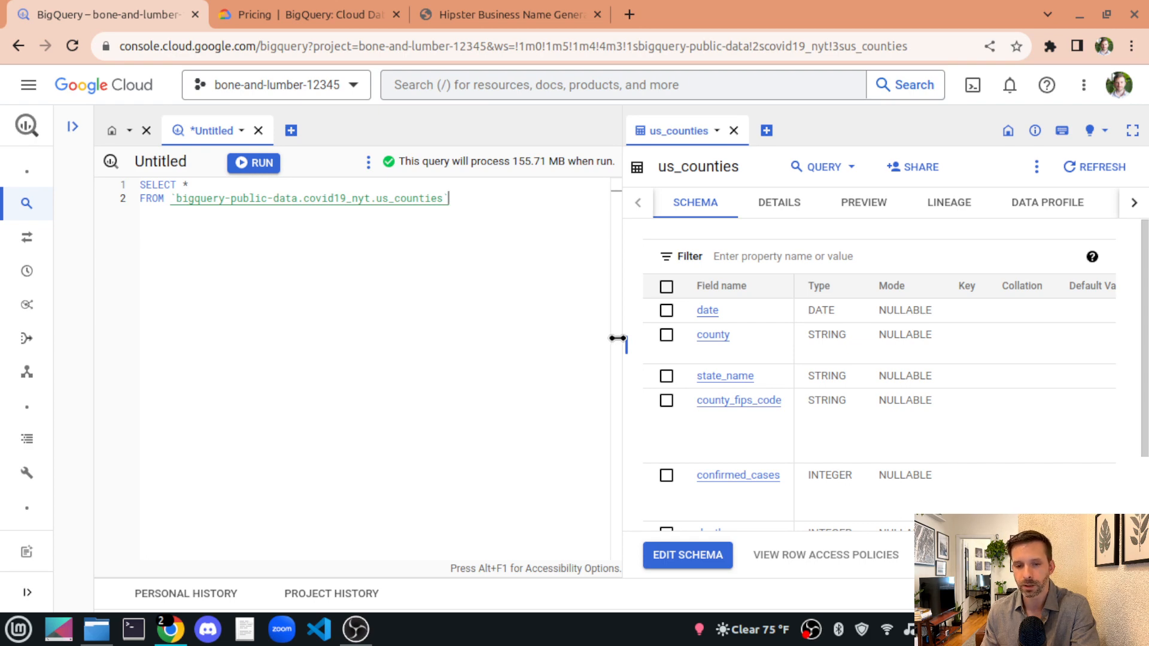
drag(617, 338, 686, 324)
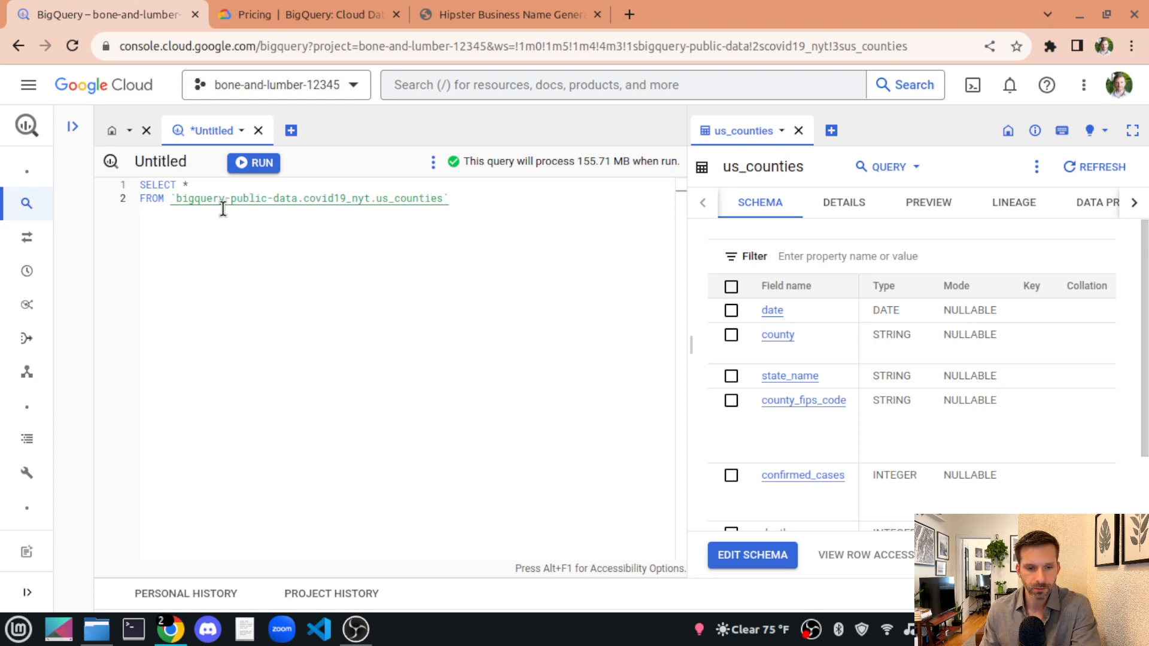
- Examine the table, dataset and project parts of the reference in the FROM clause
drag(376, 198, 431, 199)
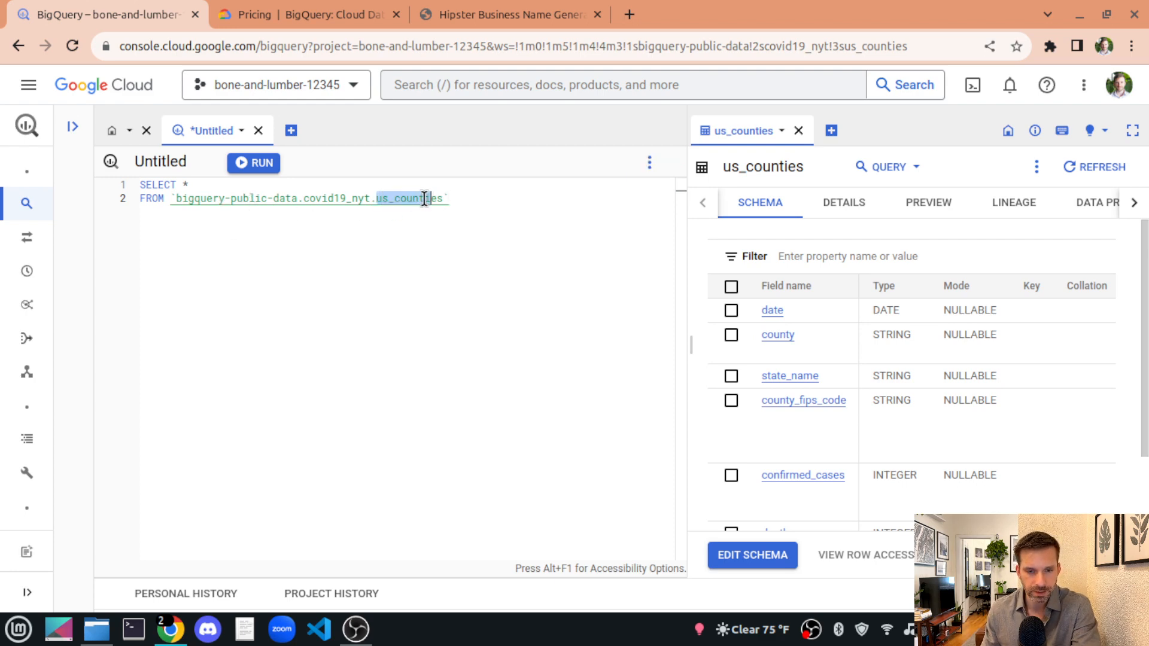
drag(303, 198, 363, 200)
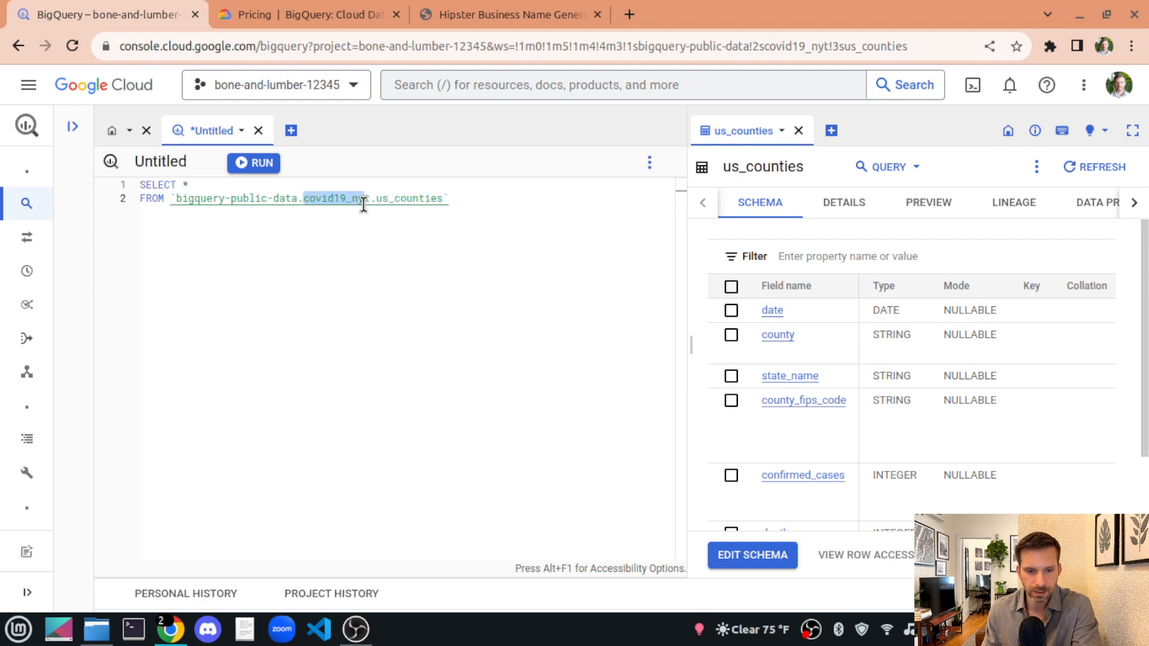
drag(187, 198, 297, 198)
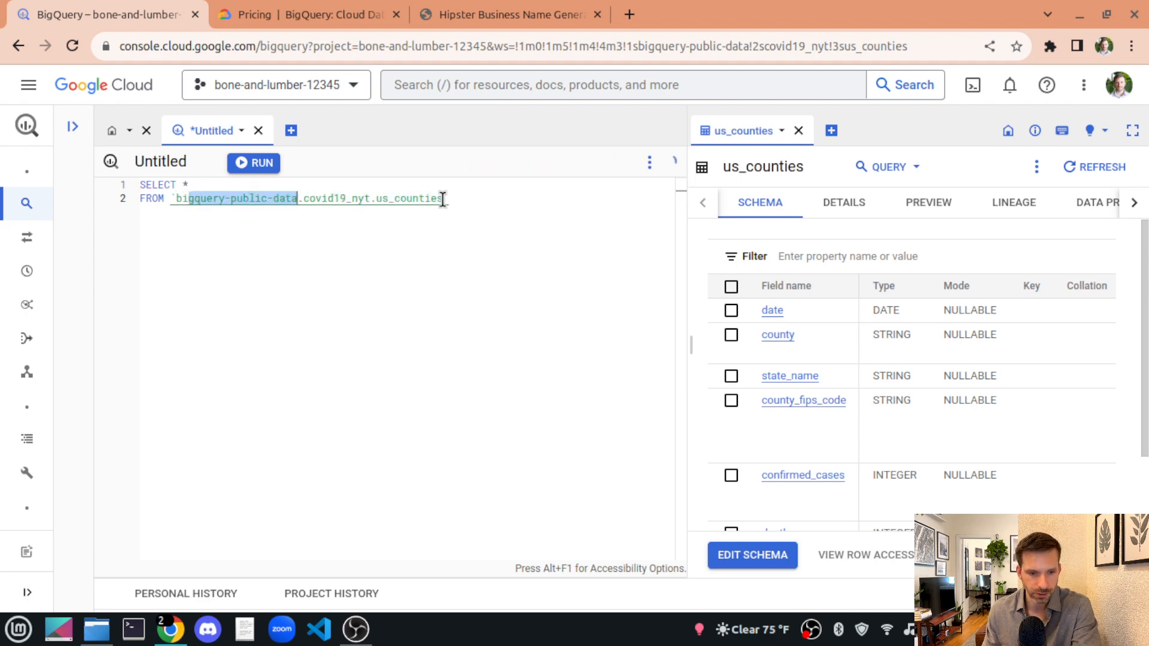
click(462, 202)
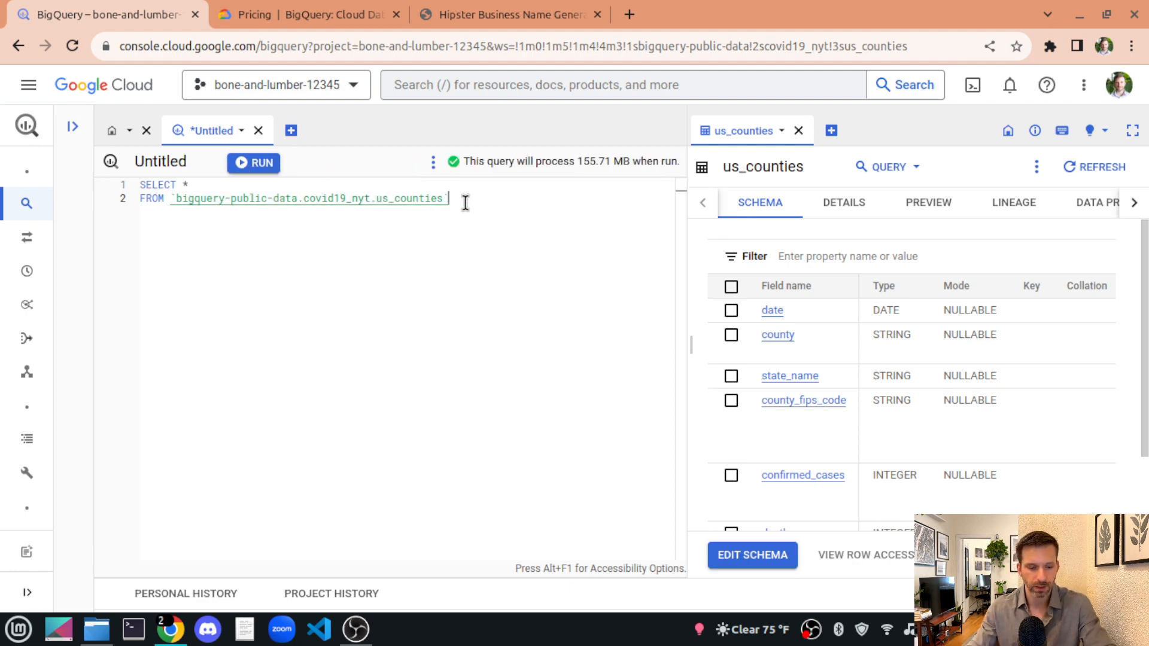
- Run the query, enlarge the results area and check the total number of rows returned
click(262, 163)
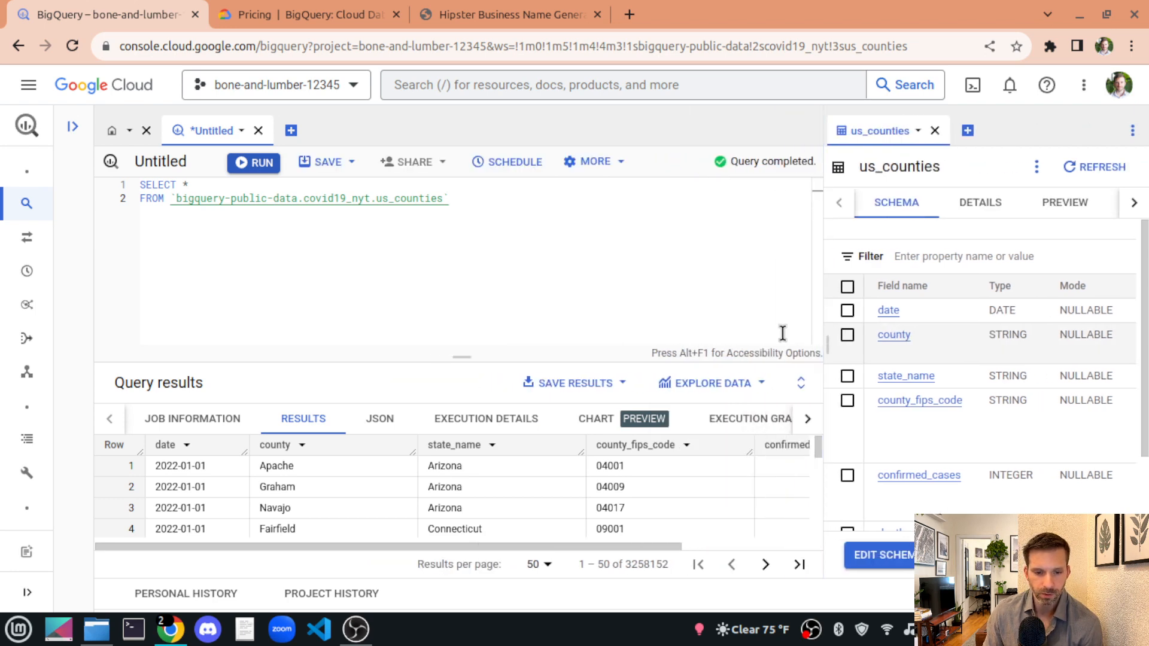
drag(455, 362, 464, 277)
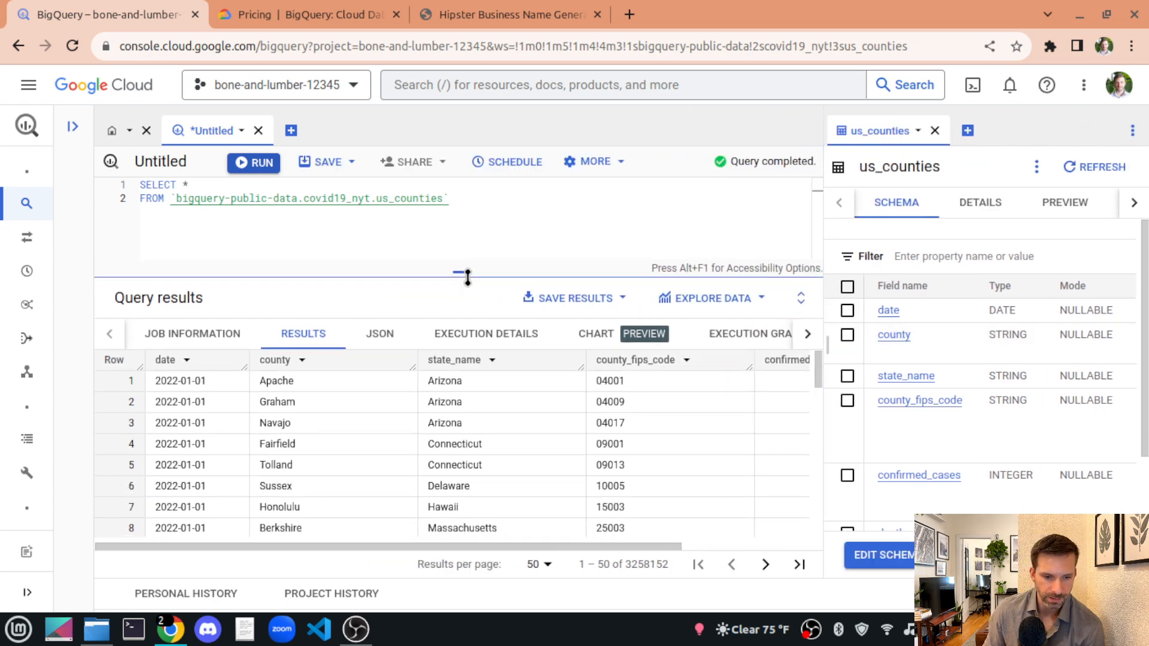
double_click(647, 564)
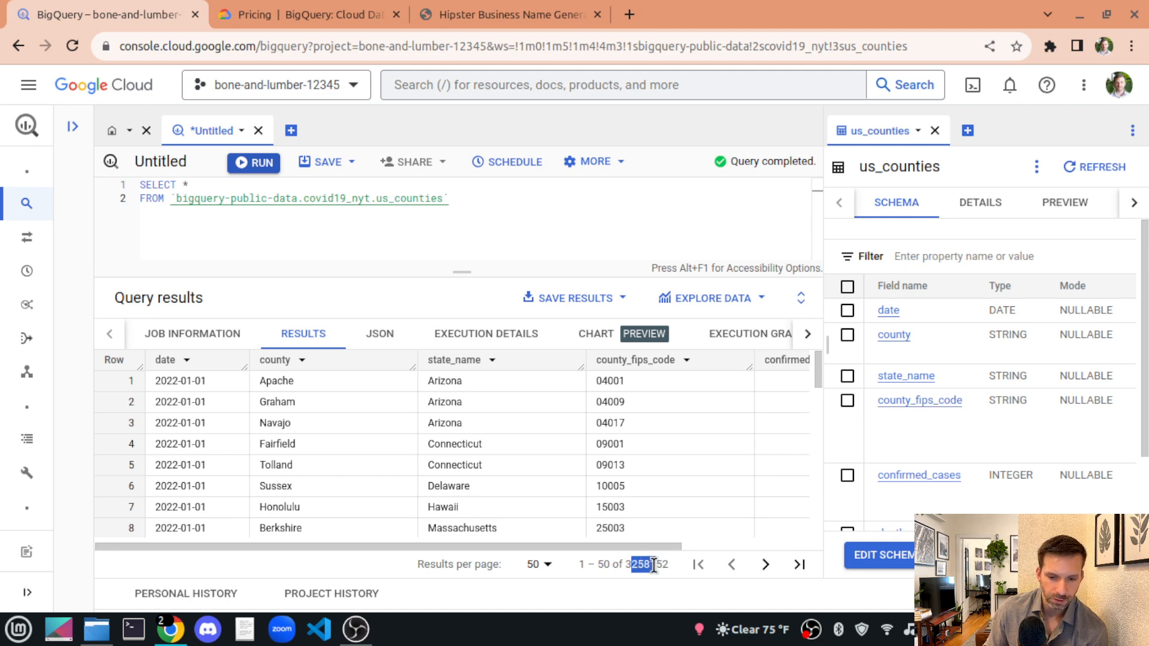
click(643, 565)
drag(565, 546, 436, 548)
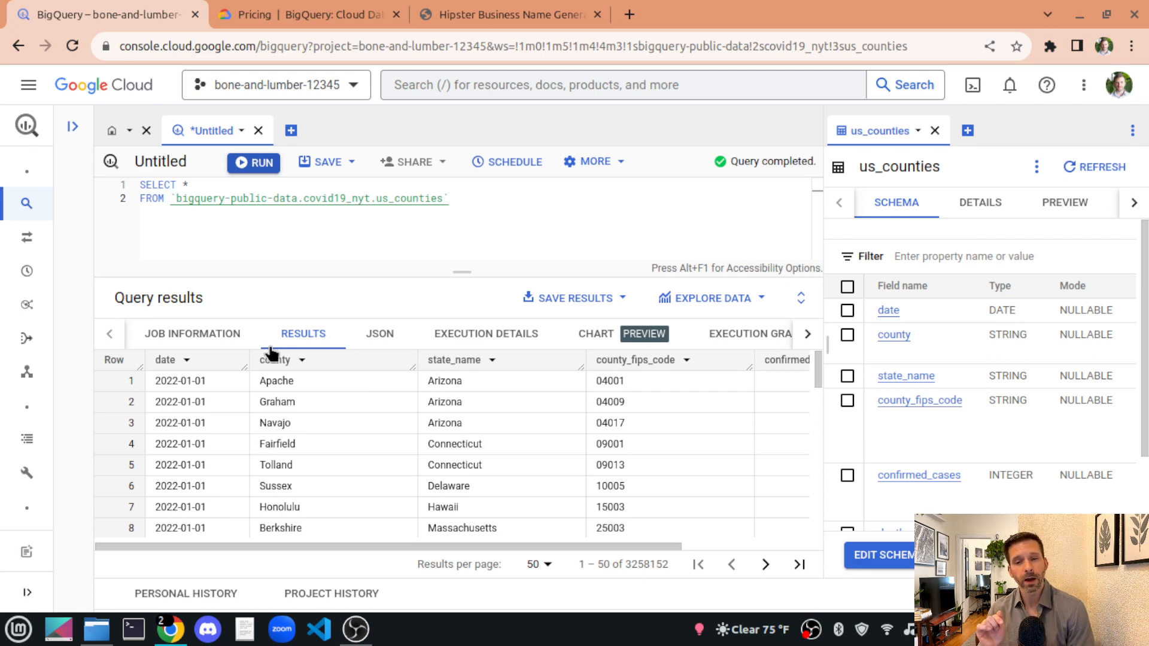
- Review the query's job information, checking the bytes processed and bytes billed
click(203, 339)
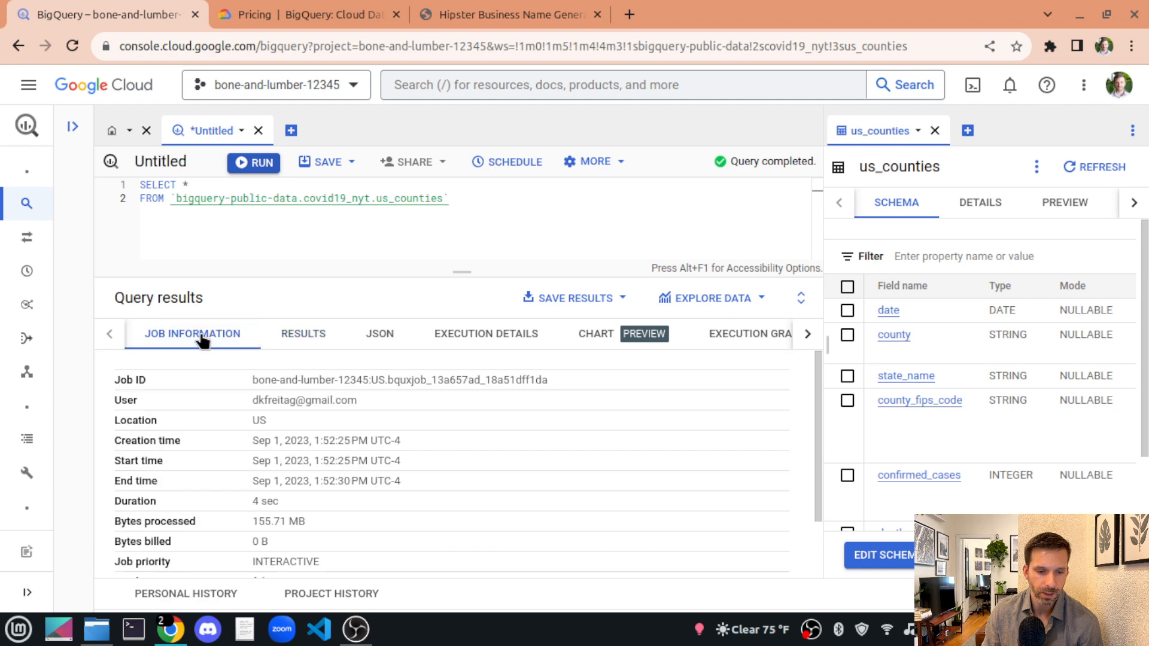
scroll(263, 398, down, 2)
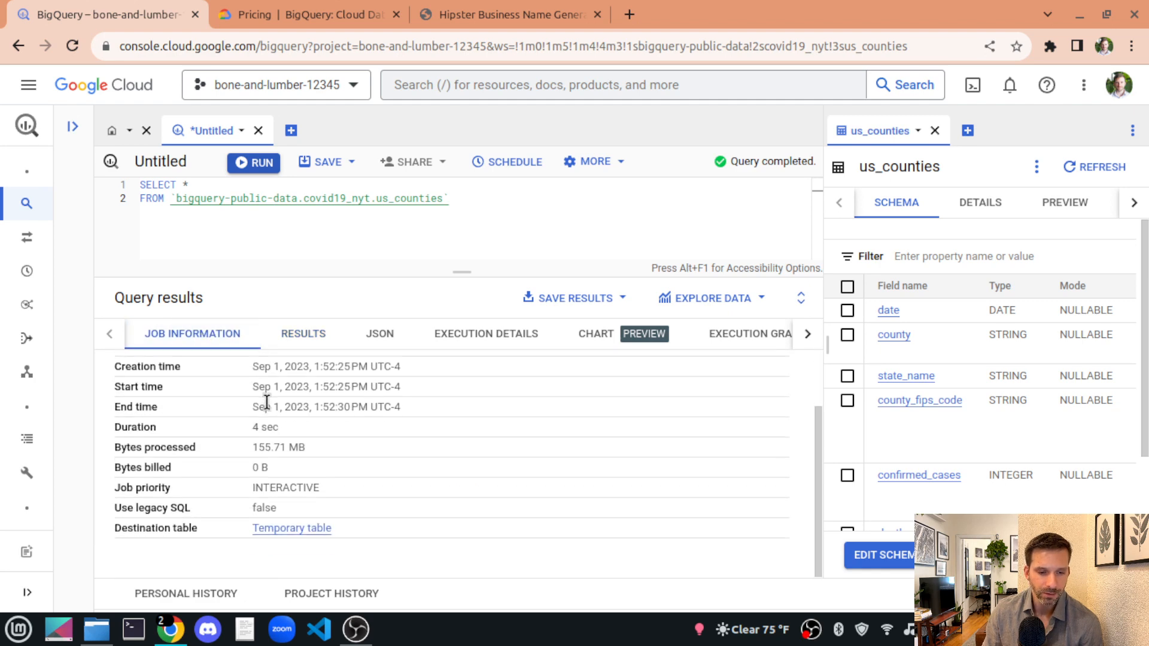
drag(254, 448, 234, 458)
click(279, 451)
click(255, 467)
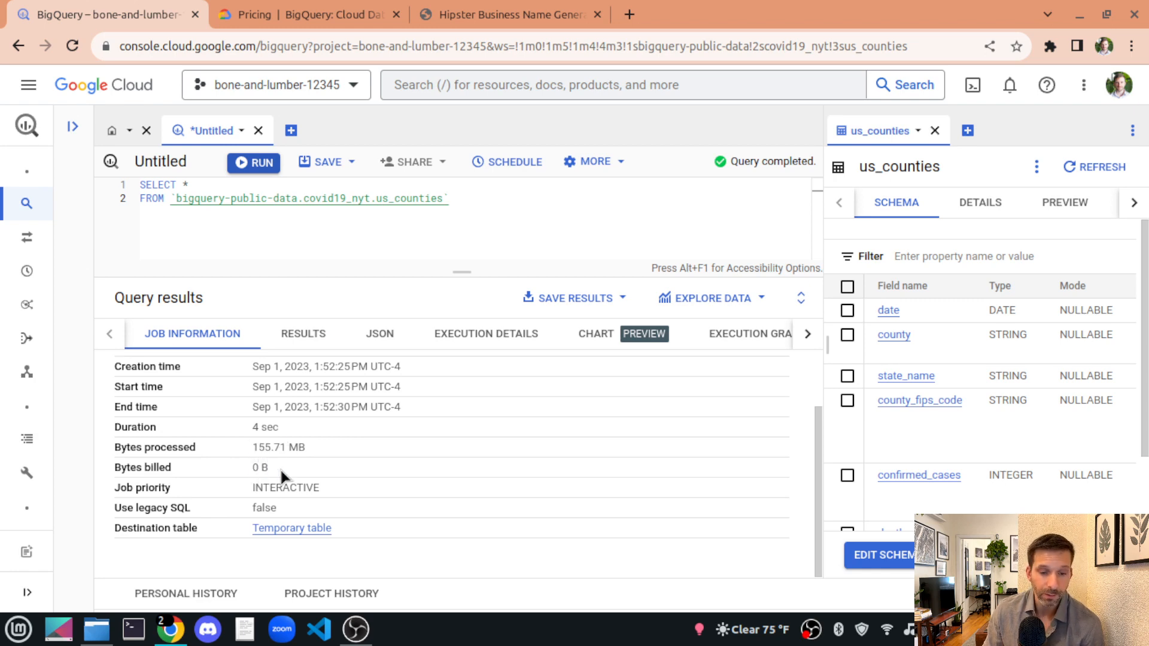
click(257, 449)
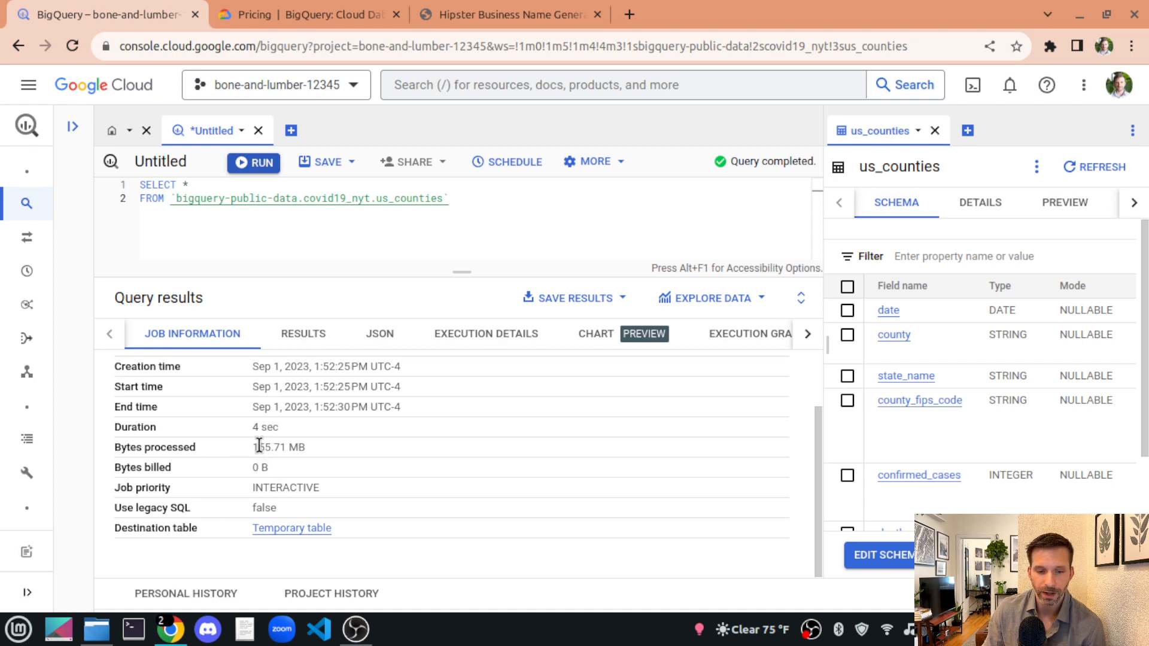
double_click(259, 446)
click(276, 447)
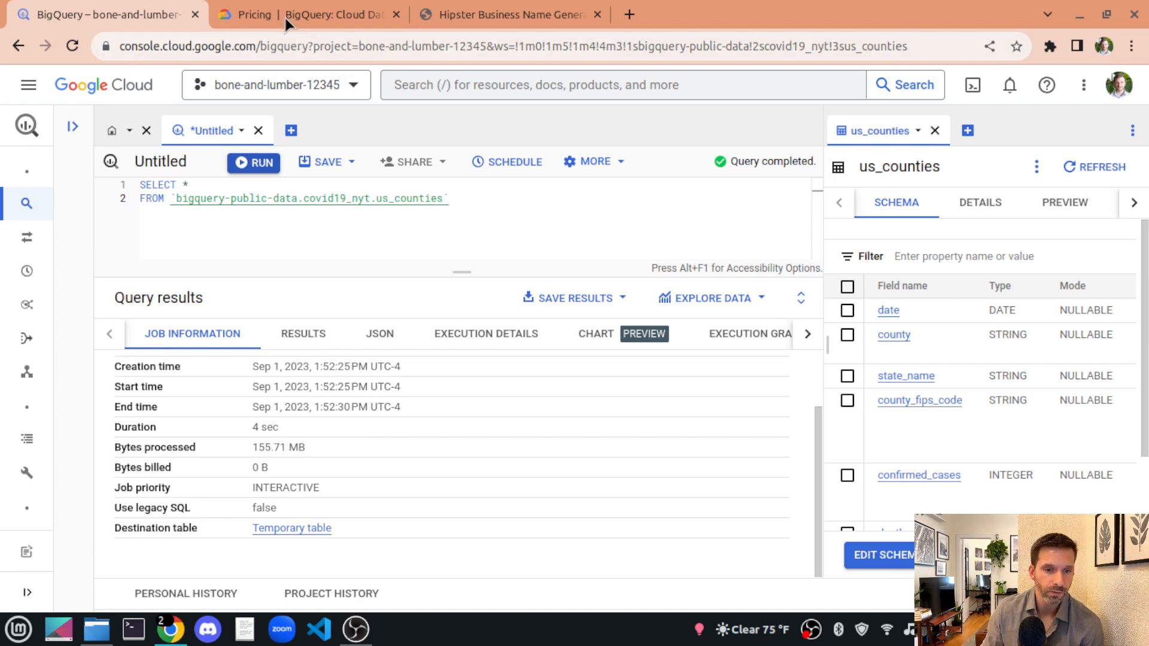
- Look up the on-demand query price per TB for the US region on the BigQuery pricing page
click(302, 15)
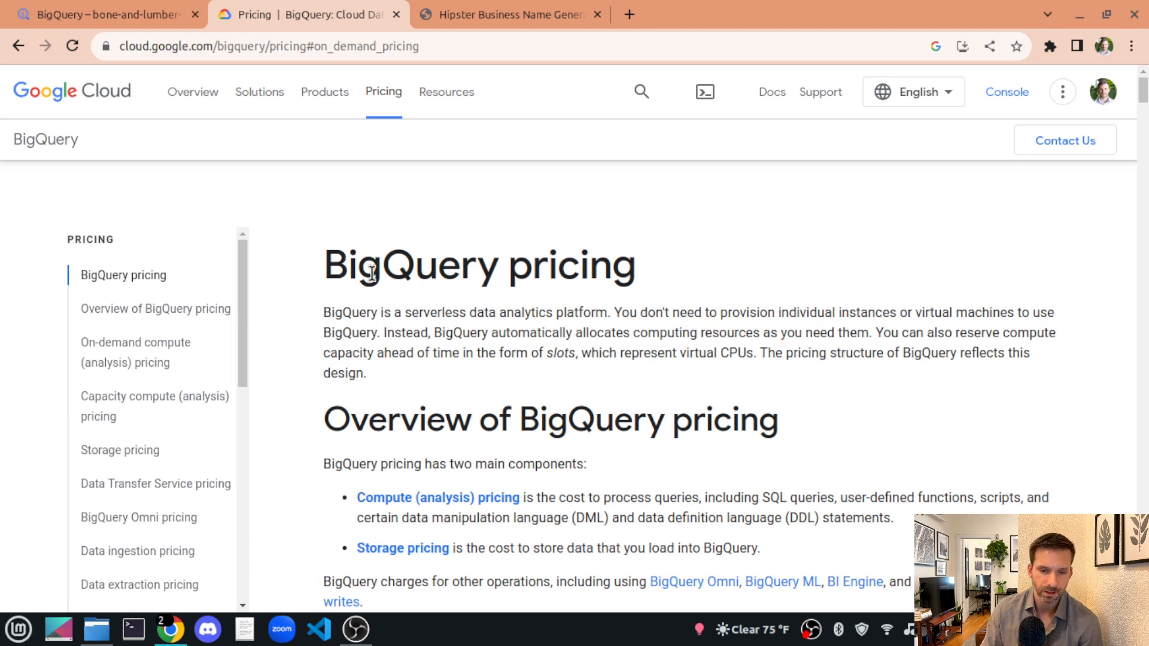
scroll(397, 261, down, 10)
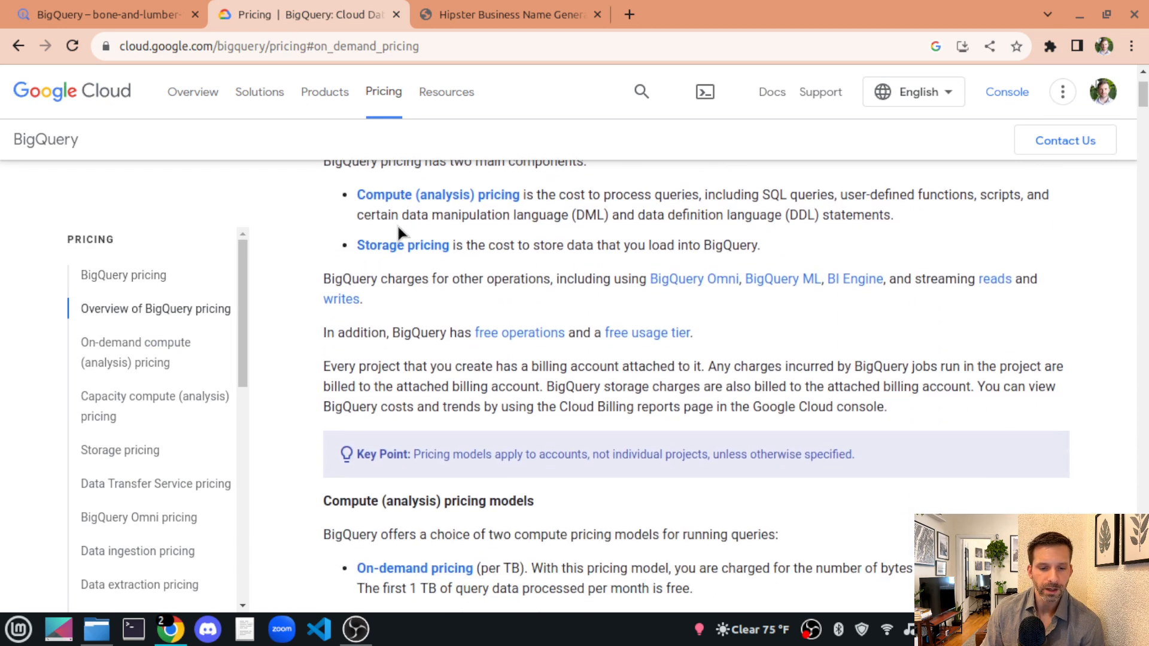
scroll(371, 228, down, 5)
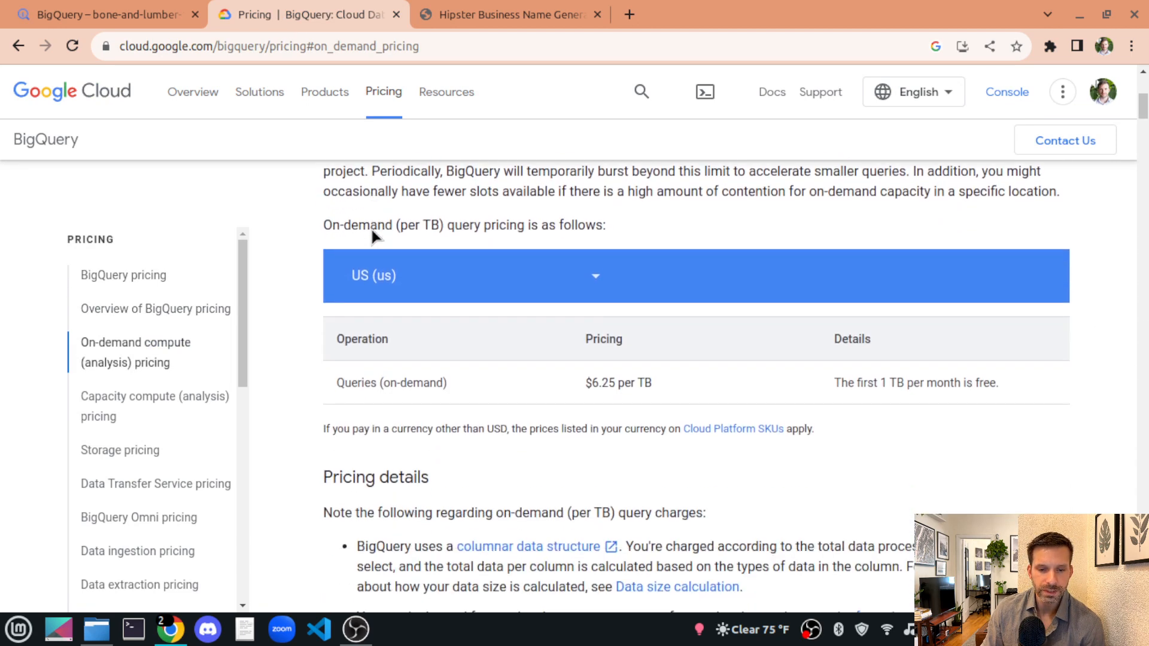
- Examine the on-demand query operation, its price per TB and the free monthly allowance in the US pricing table
drag(355, 383, 471, 384)
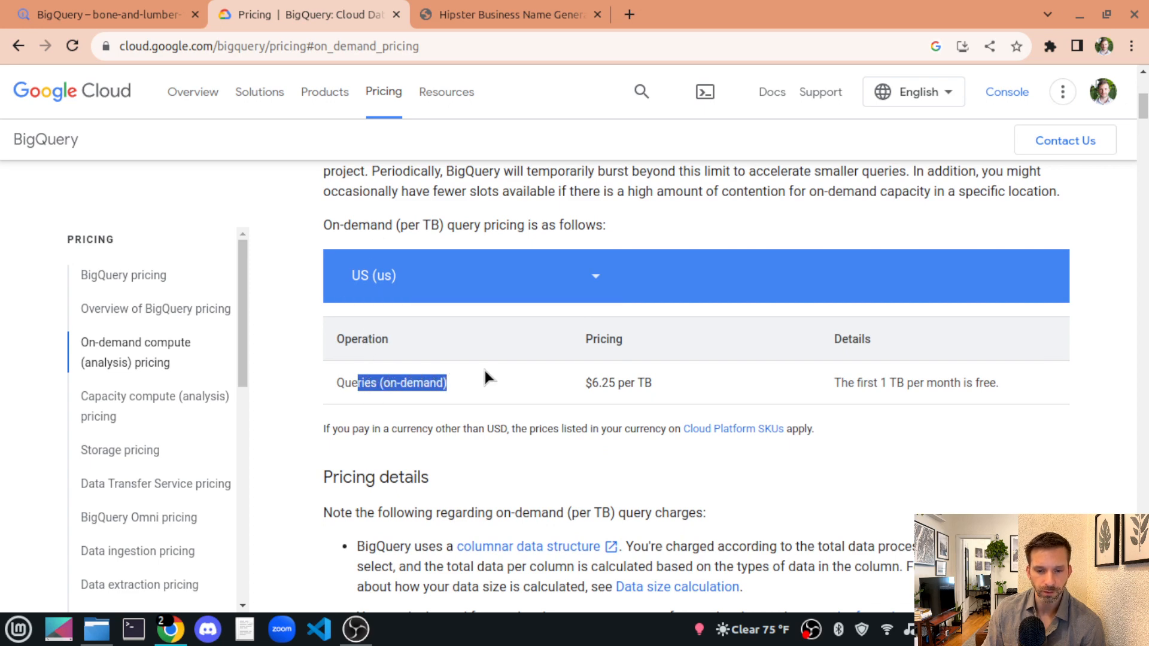
drag(585, 383, 661, 378)
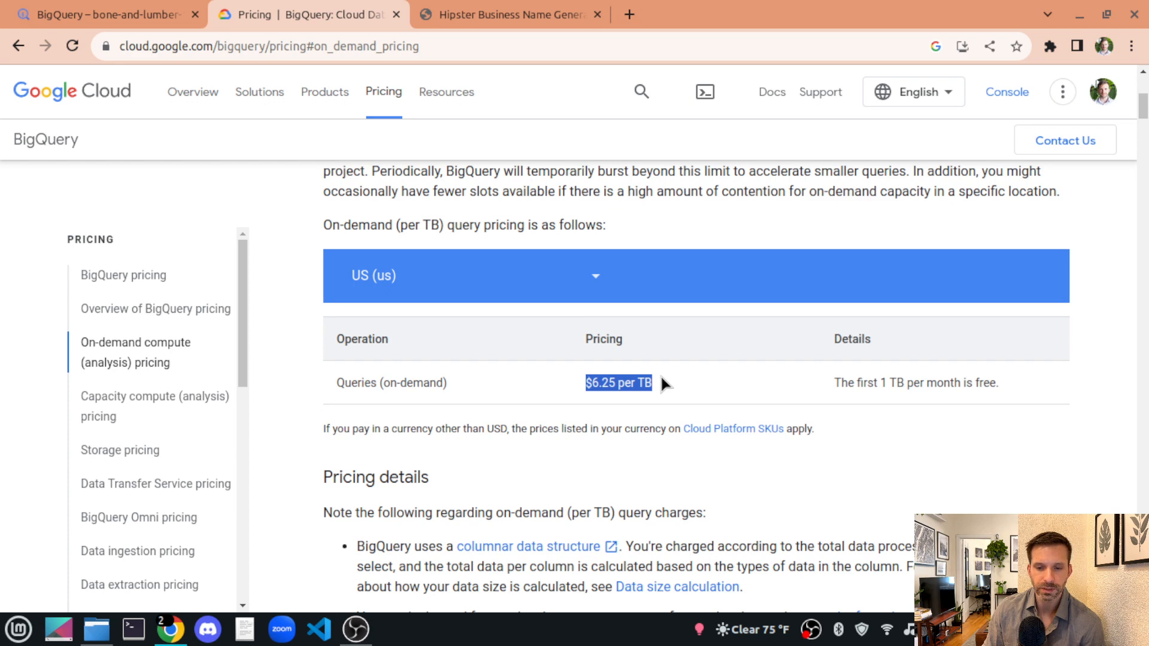
click(944, 407)
drag(835, 384, 992, 384)
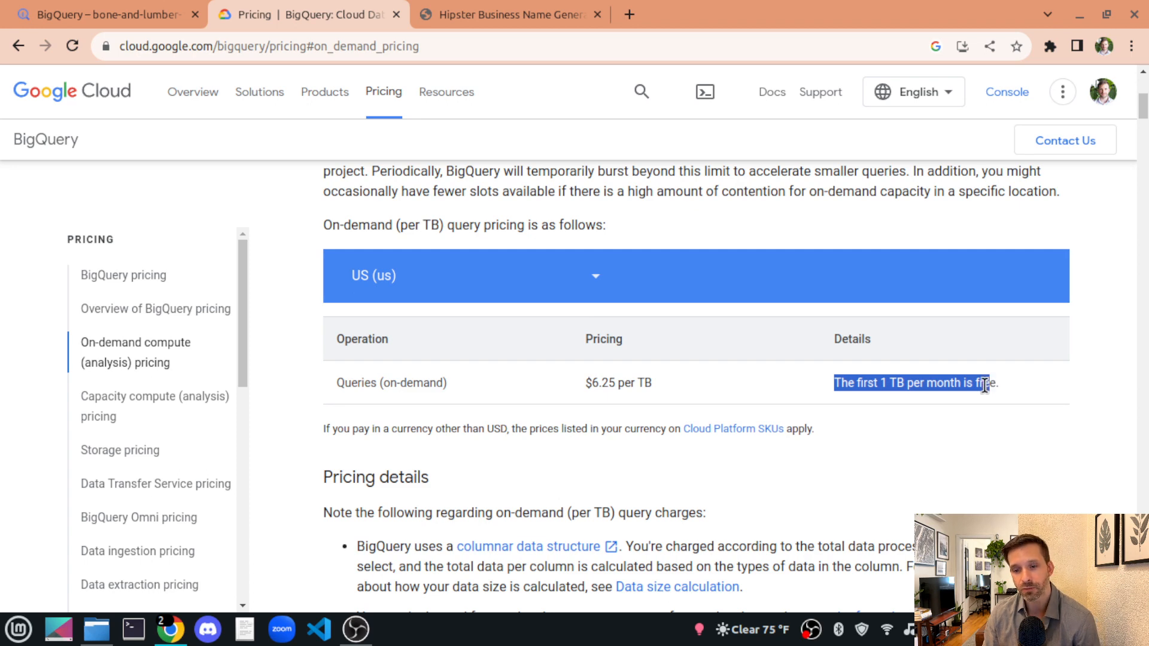
click(992, 385)
- Return to the BigQuery console and check the bytes processed in the query's job information
click(103, 13)
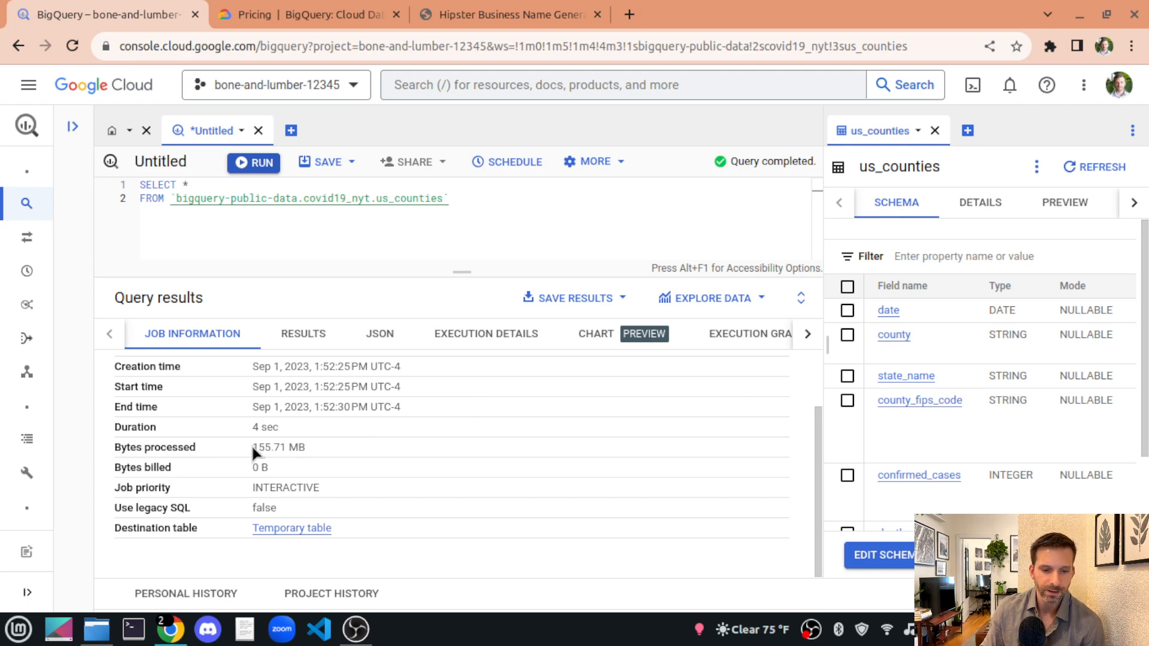
drag(252, 448, 286, 447)
click(282, 447)
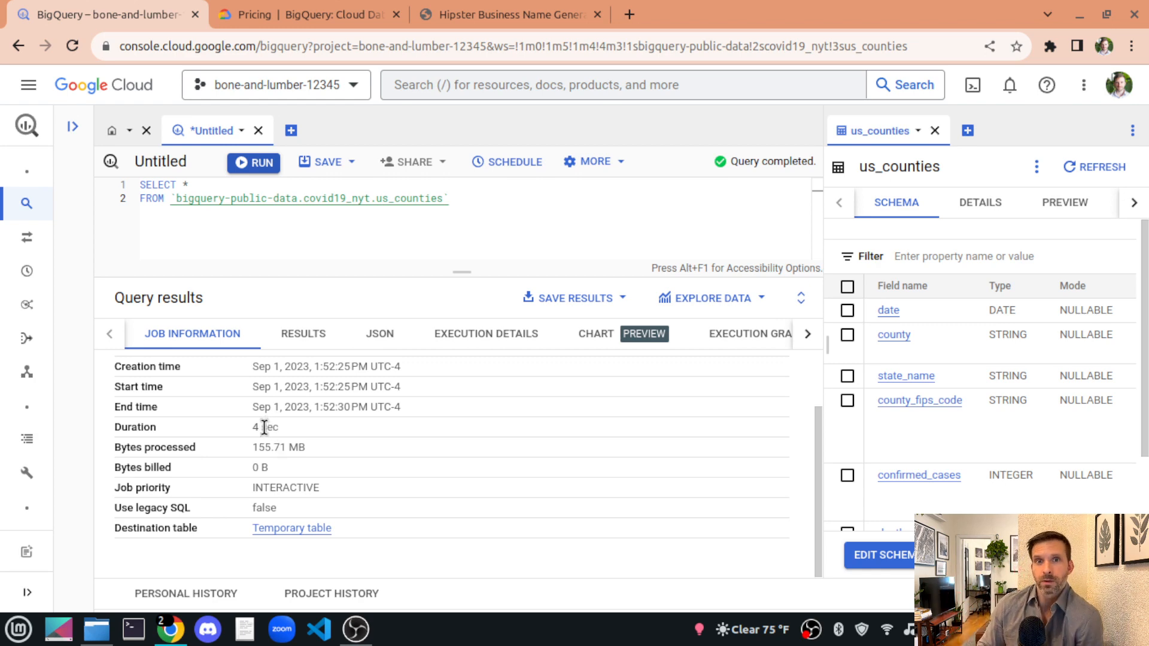
double_click(258, 447)
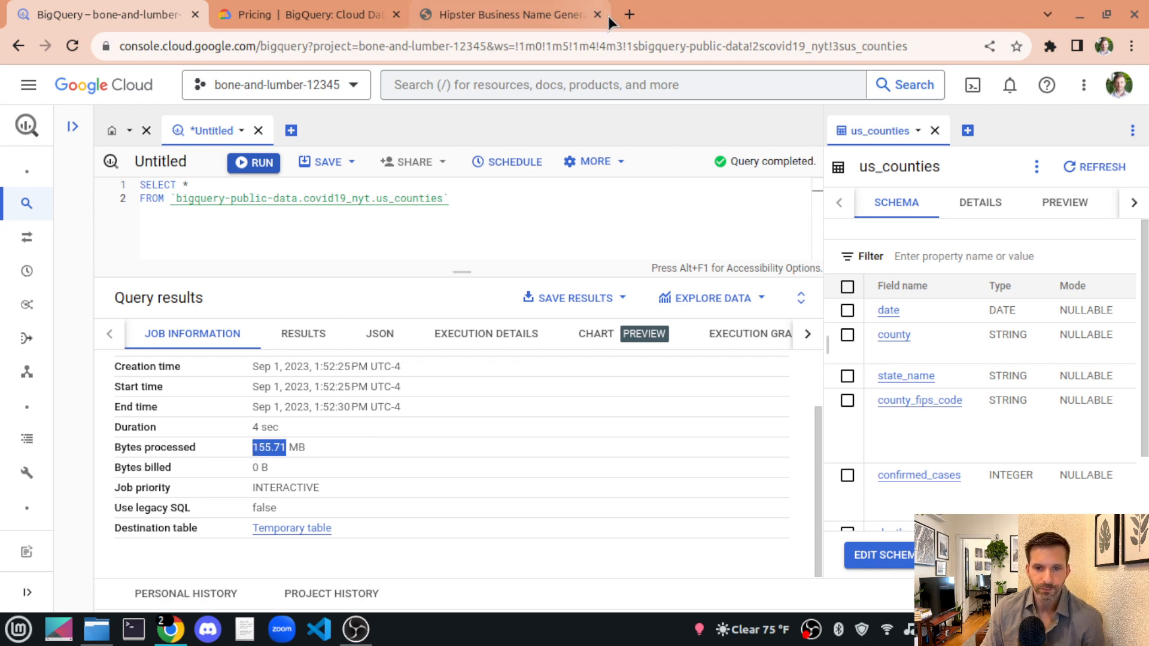
- Search Google for "how many mb in a terabyte" in the Hipster Business Name Generator page's browser tab and examine the megabyte value
click(515, 14)
click(513, 40)
text(how many mb)
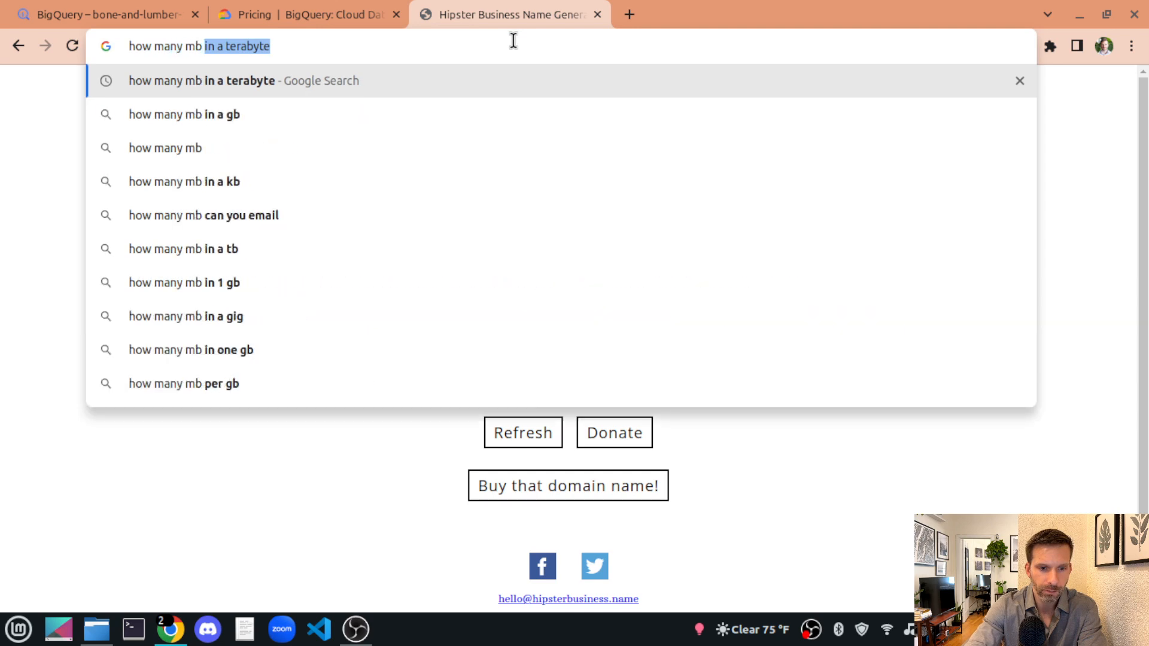
key(Return)
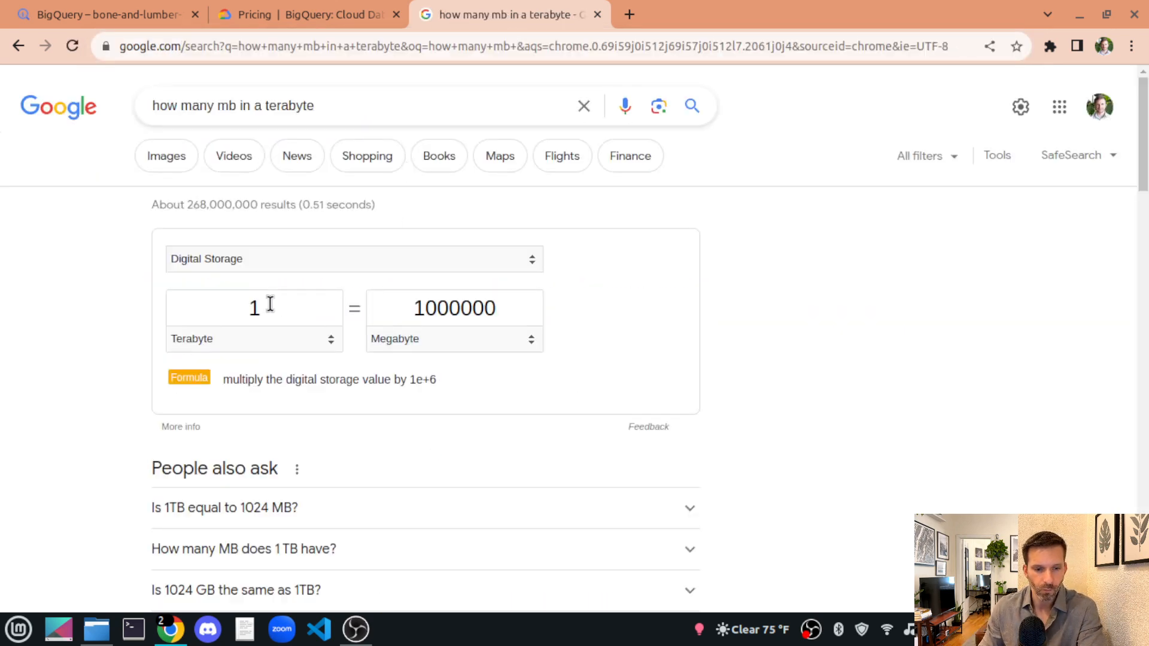
double_click(450, 308)
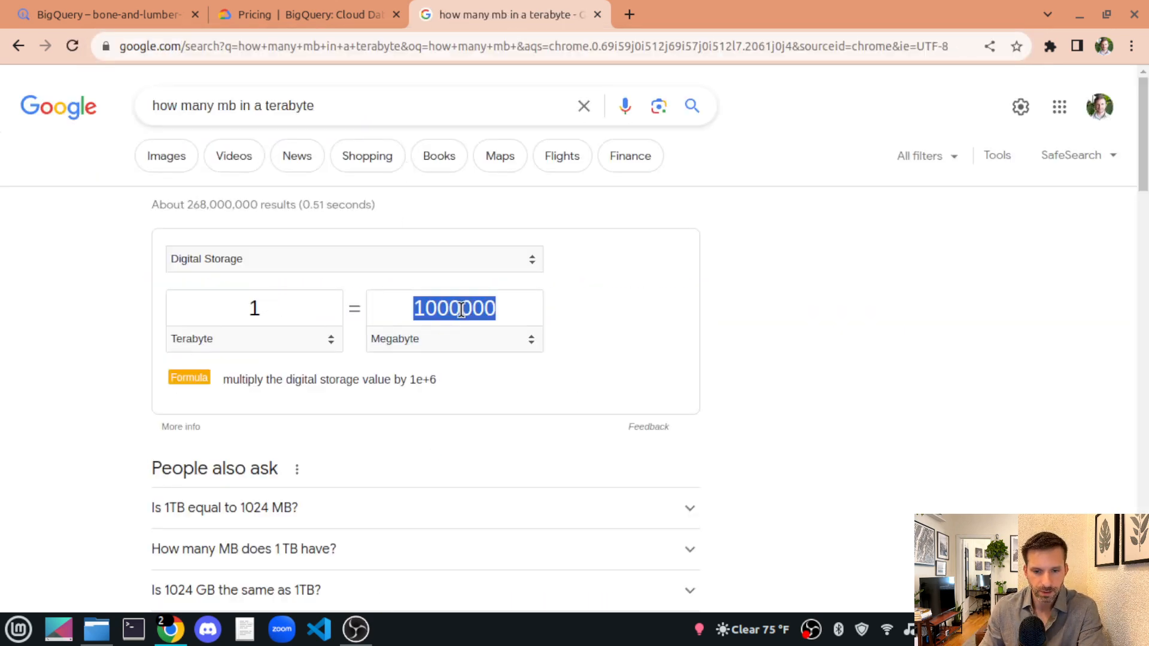
click(445, 309)
double_click(446, 309)
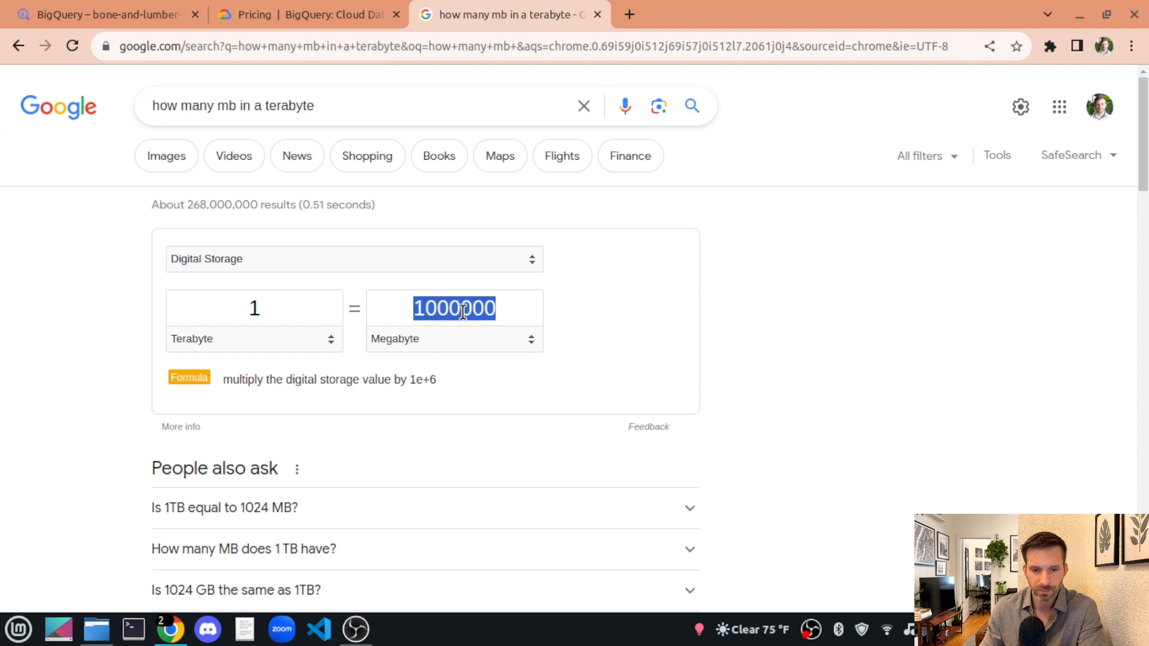
- Calculate the query's cost in Google with 155 / 1000000 * 6.25 and examine the result
triple_click(336, 106)
text(155)
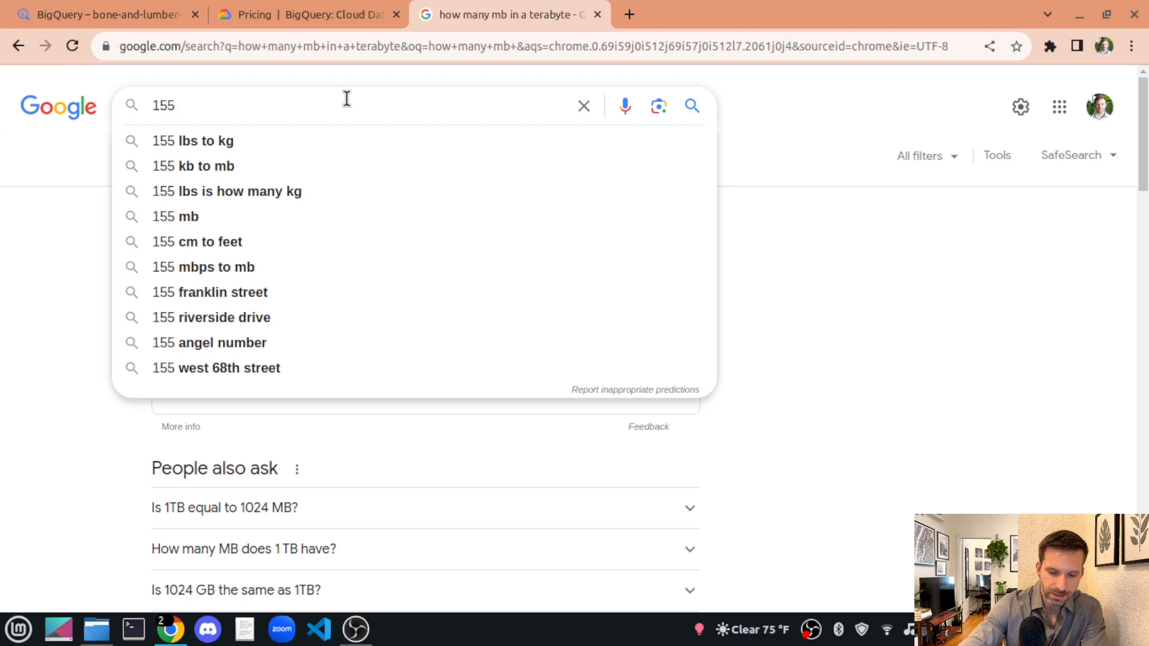
text( /1000)
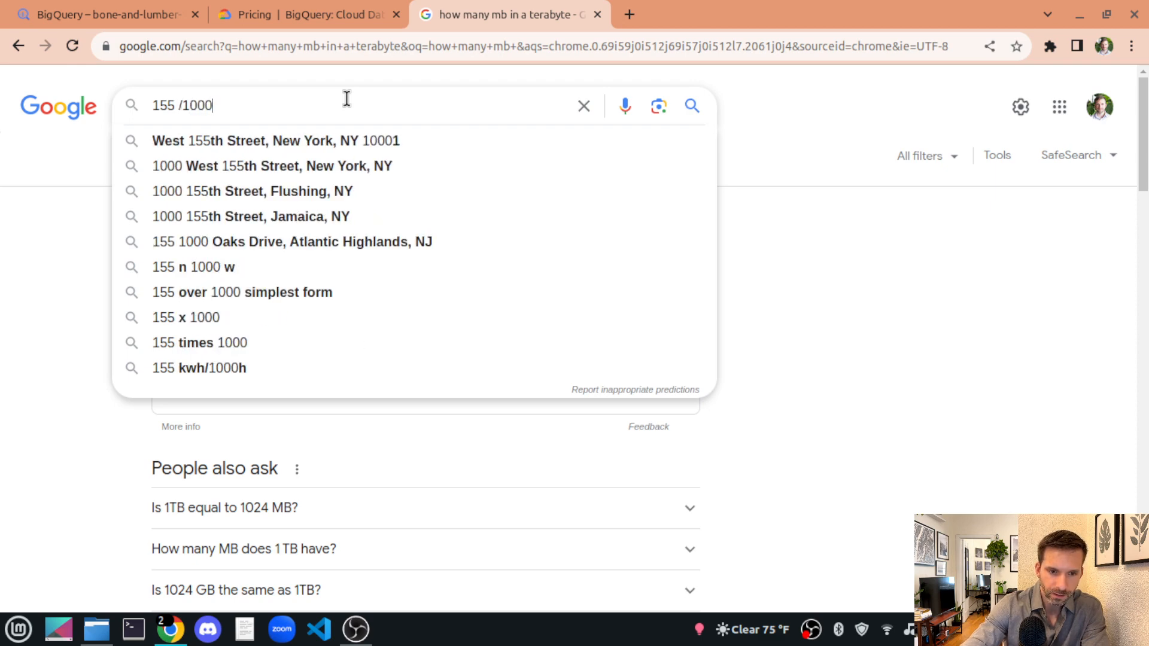
text(00)
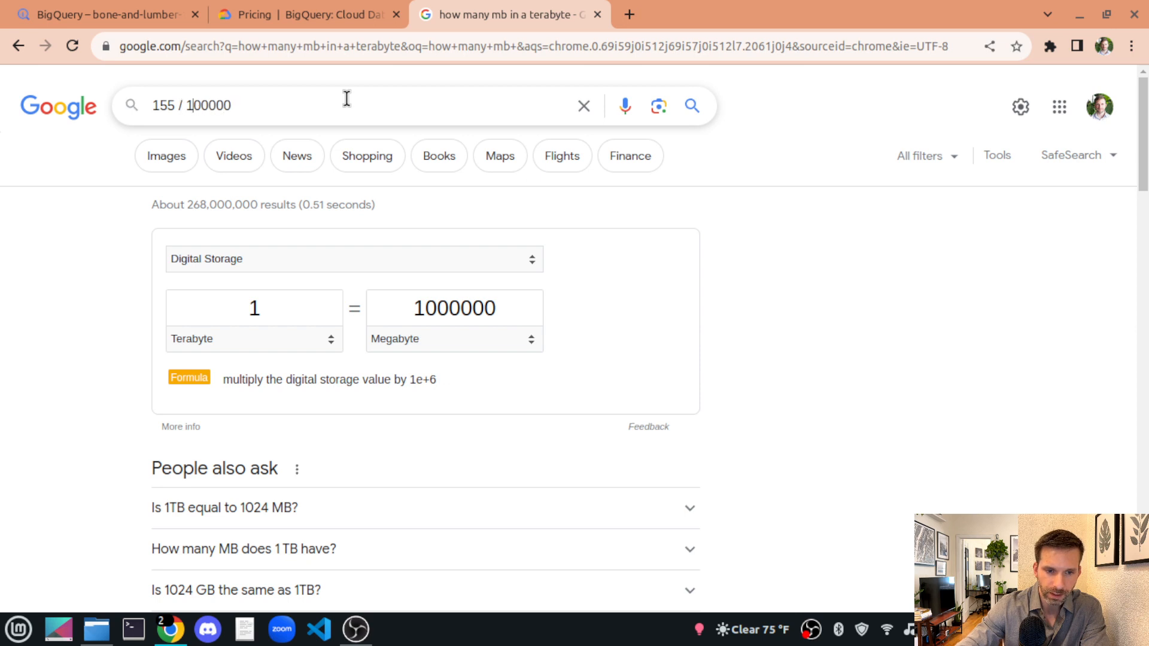
key(shift+Right)
key(shift+Right)
key(shift+Right)
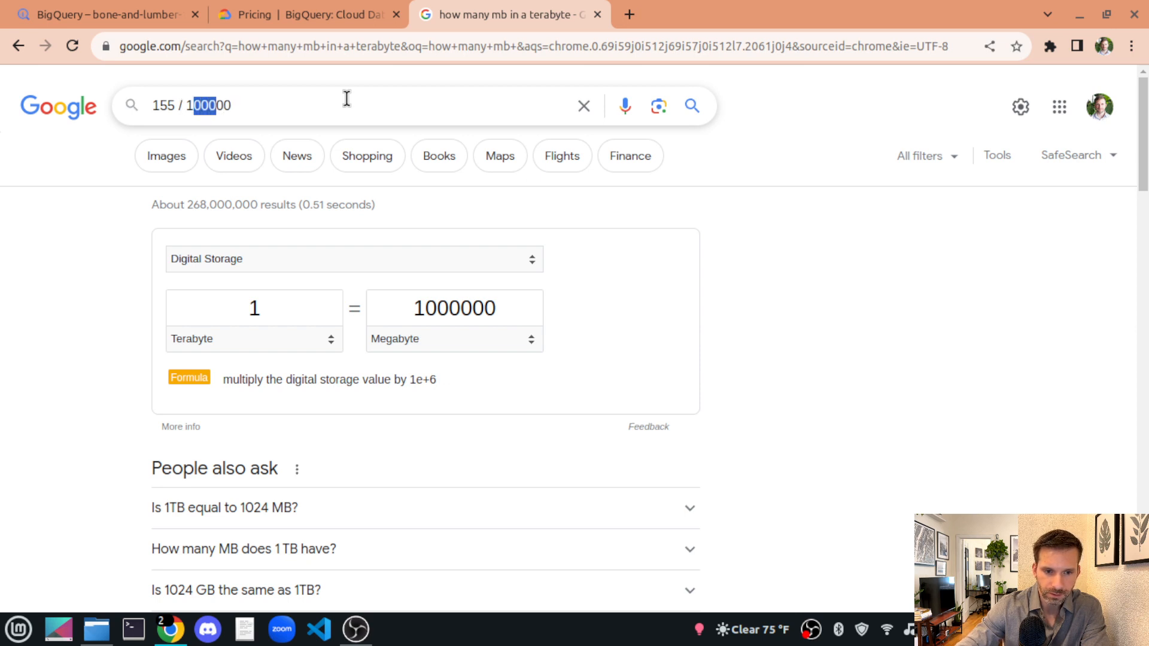
key(Right)
key(Right)
text(0)
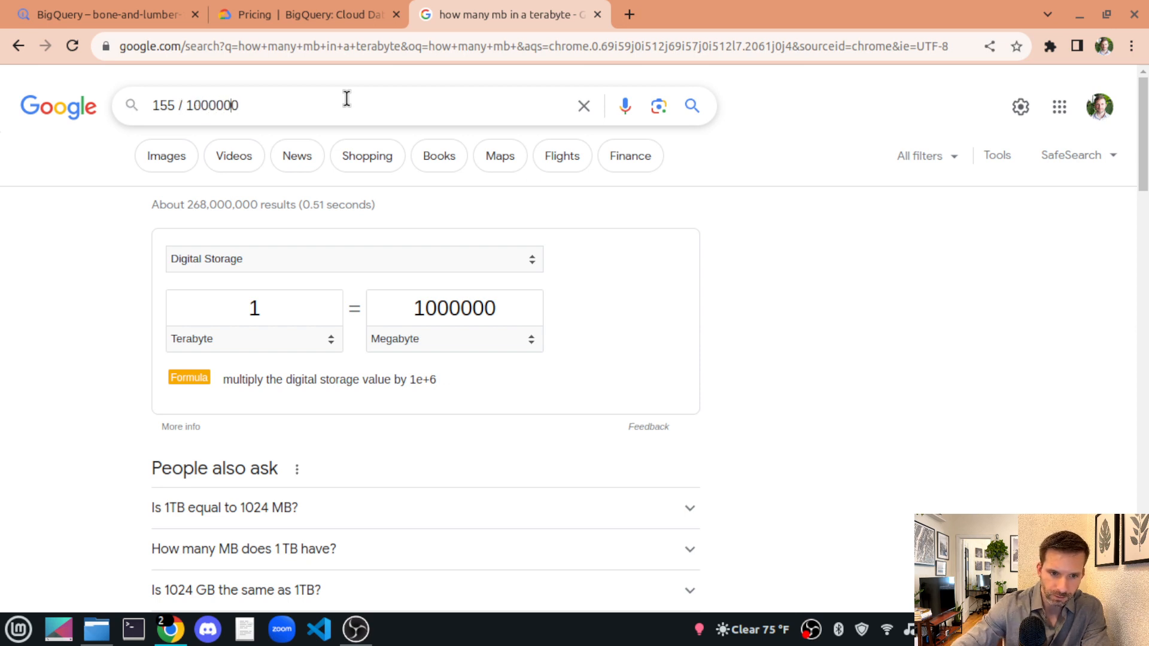
key(Right)
text(*)
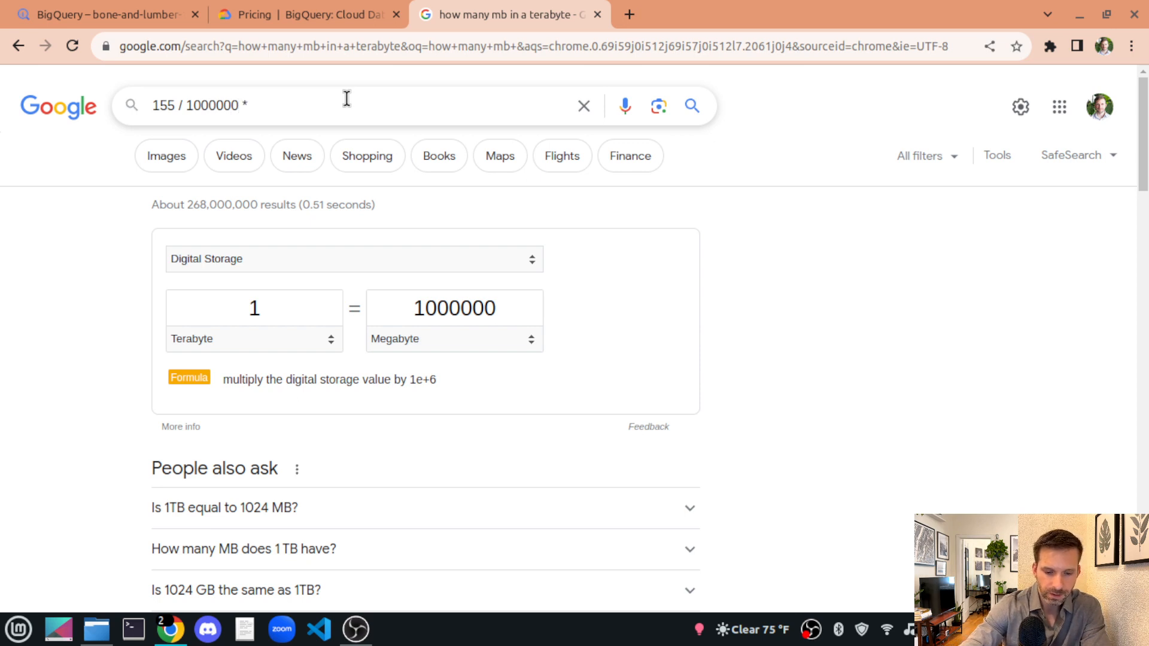
text( 6.25)
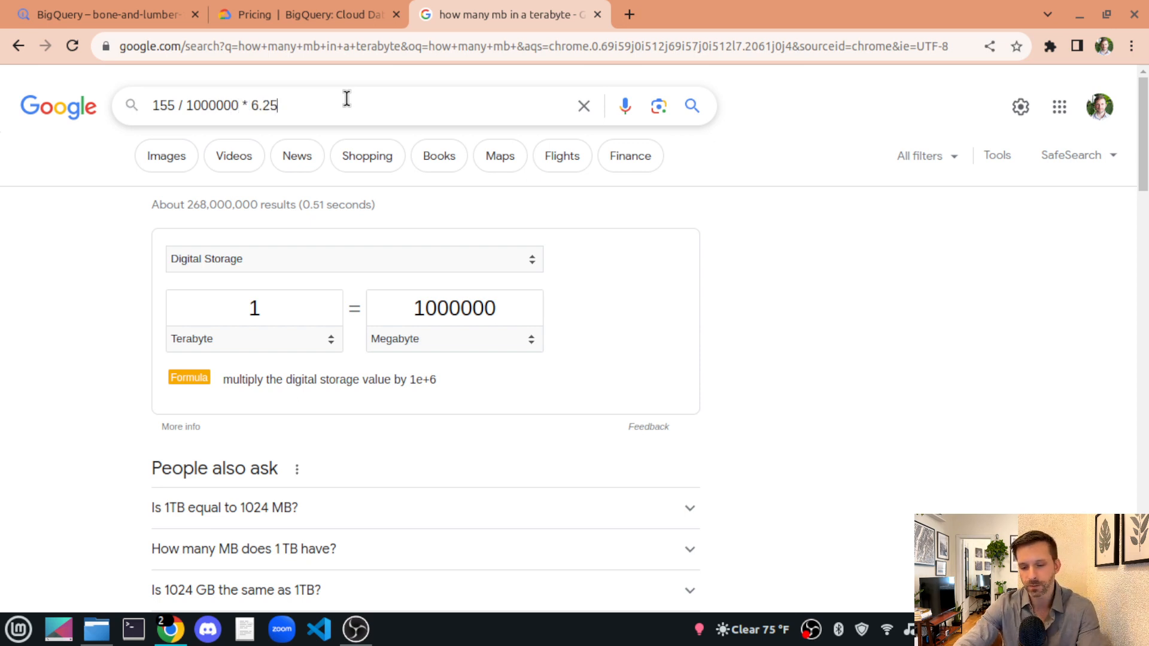
key(Return)
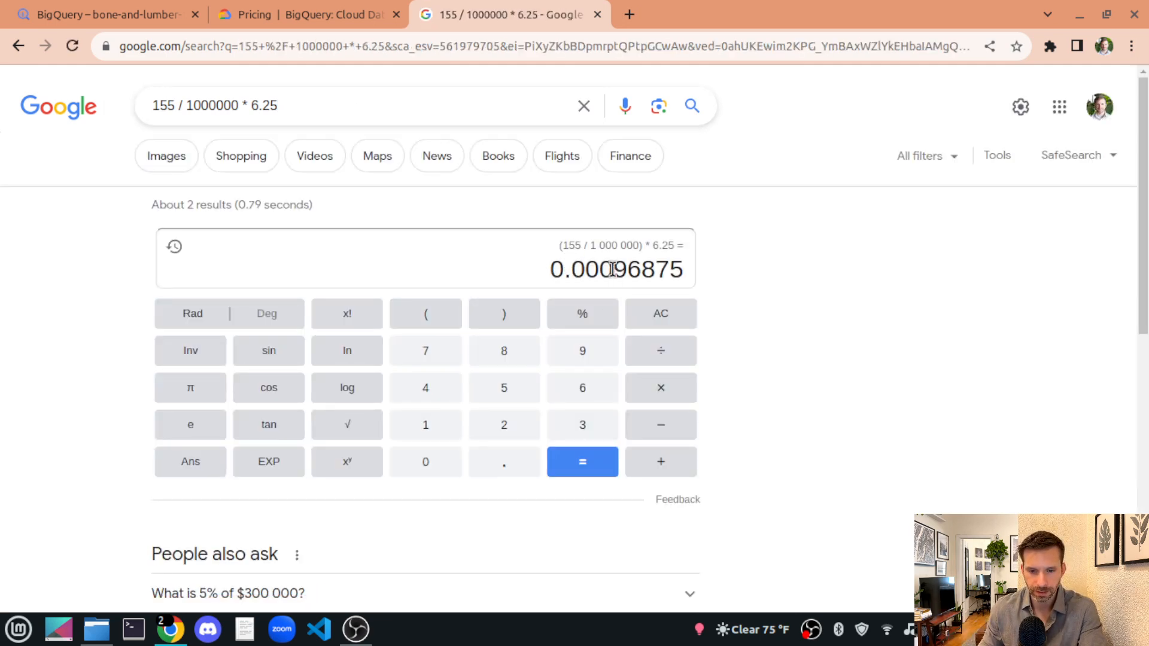
drag(599, 267, 625, 268)
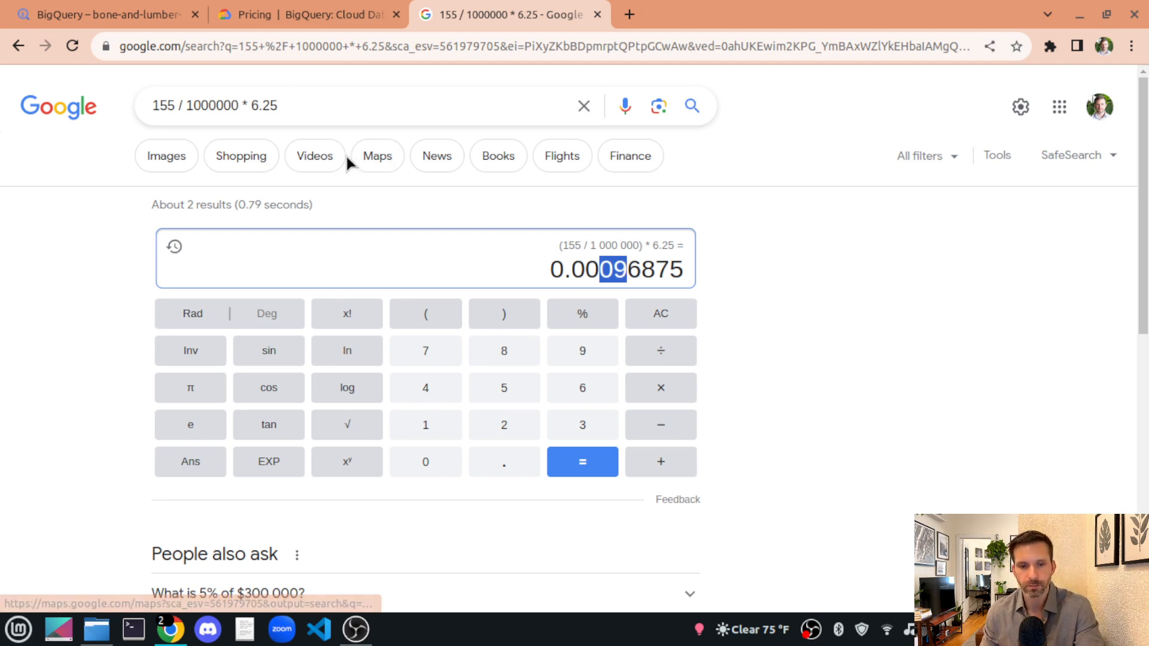
- Return to the BigQuery console, enlarge the query editor and widen the us_counties schema to review its field list
click(81, 17)
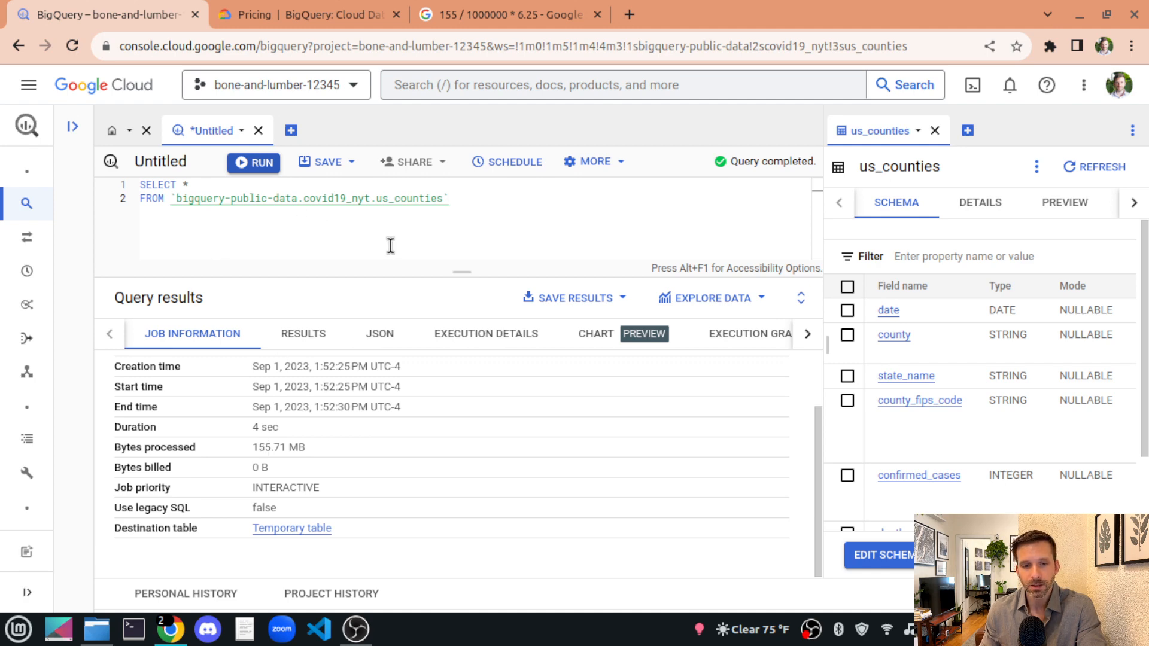
drag(444, 273, 437, 294)
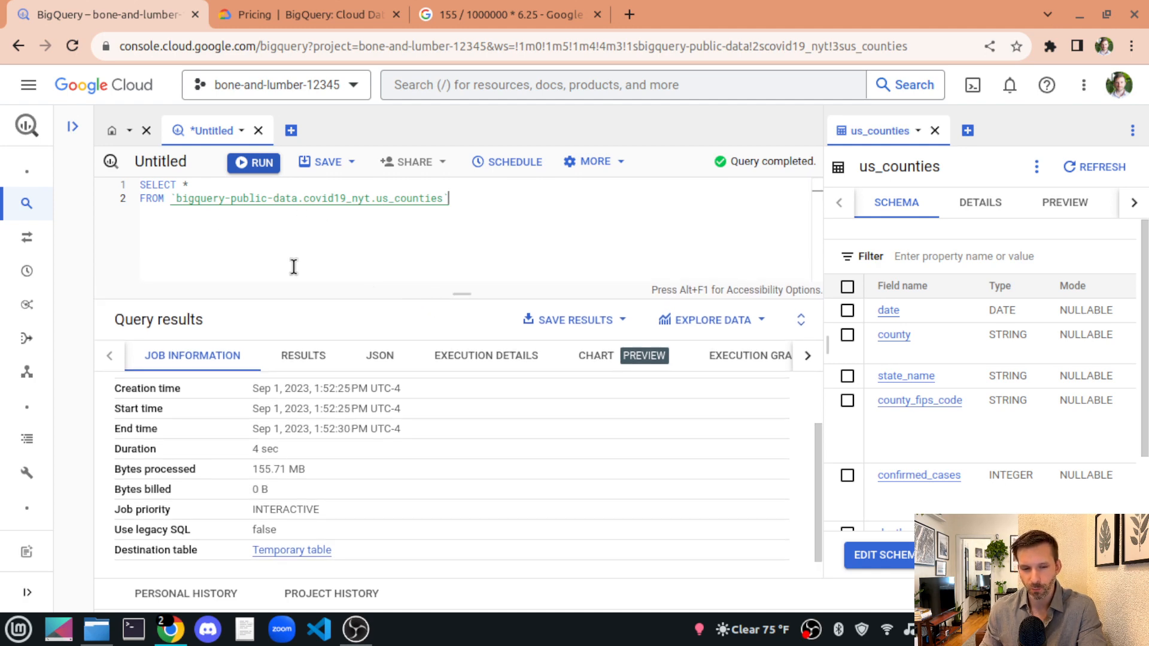
click(139, 180)
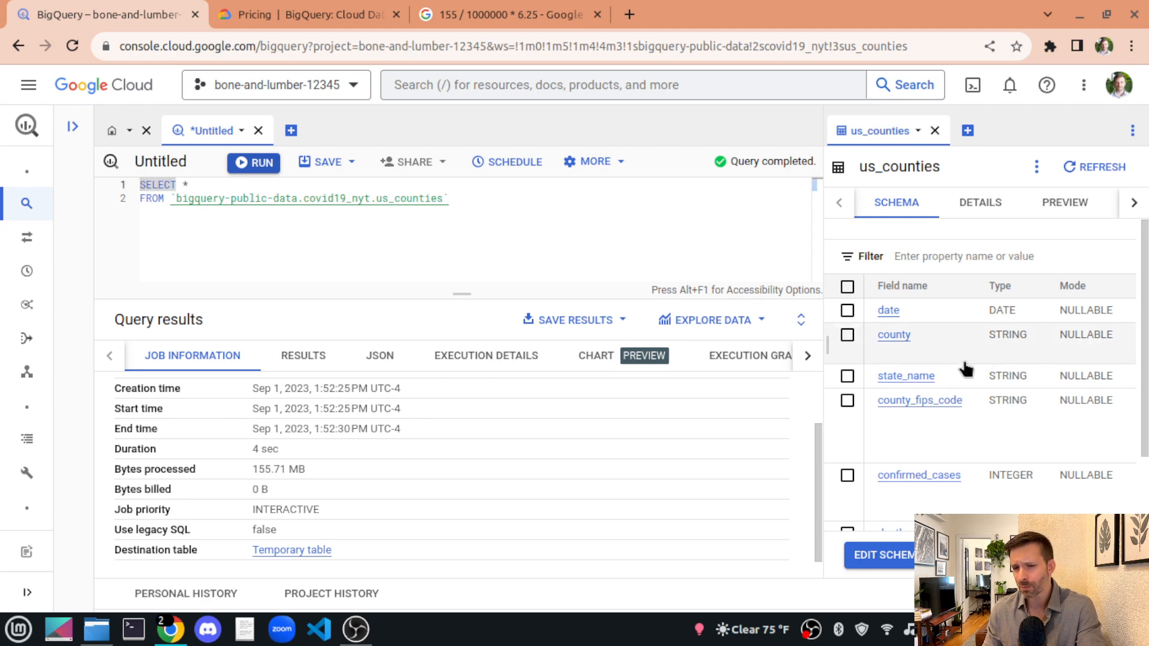
drag(828, 345, 785, 346)
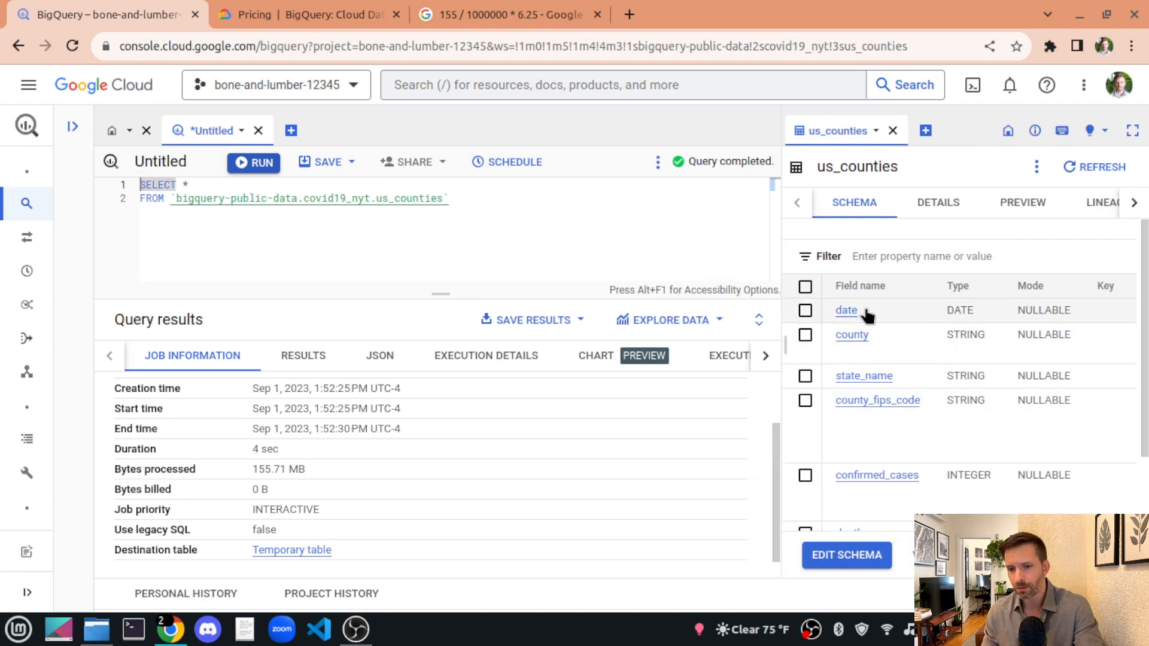
scroll(870, 321, down, 2)
scroll(922, 395, up, 2)
scroll(919, 391, down, 2)
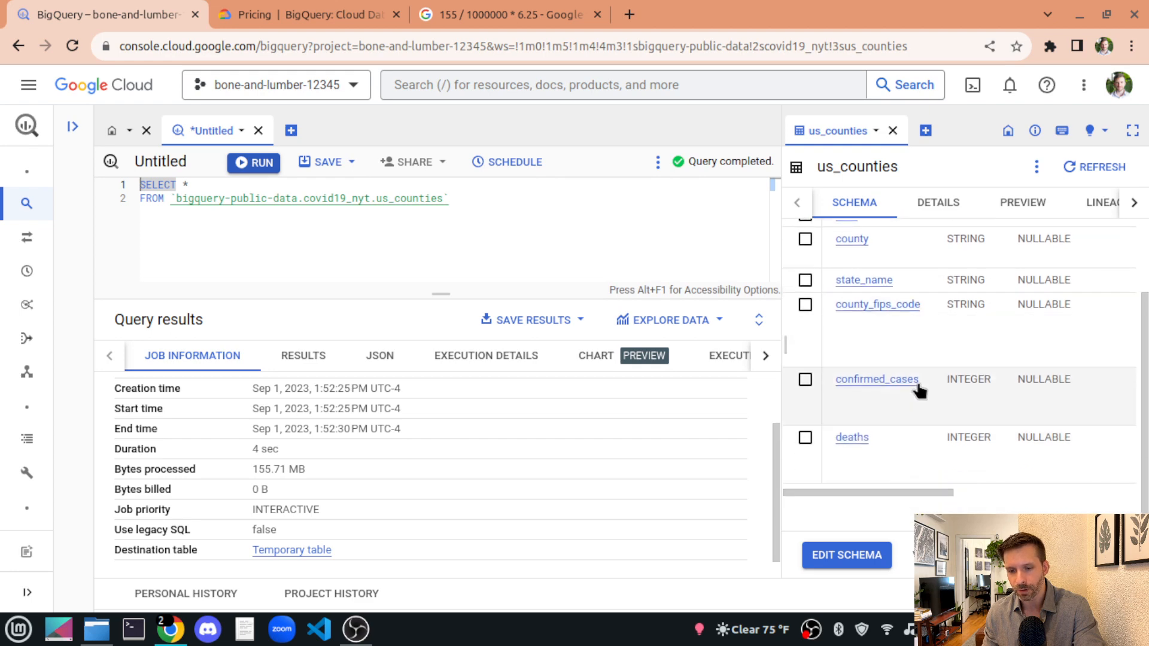
scroll(916, 383, up, 2)
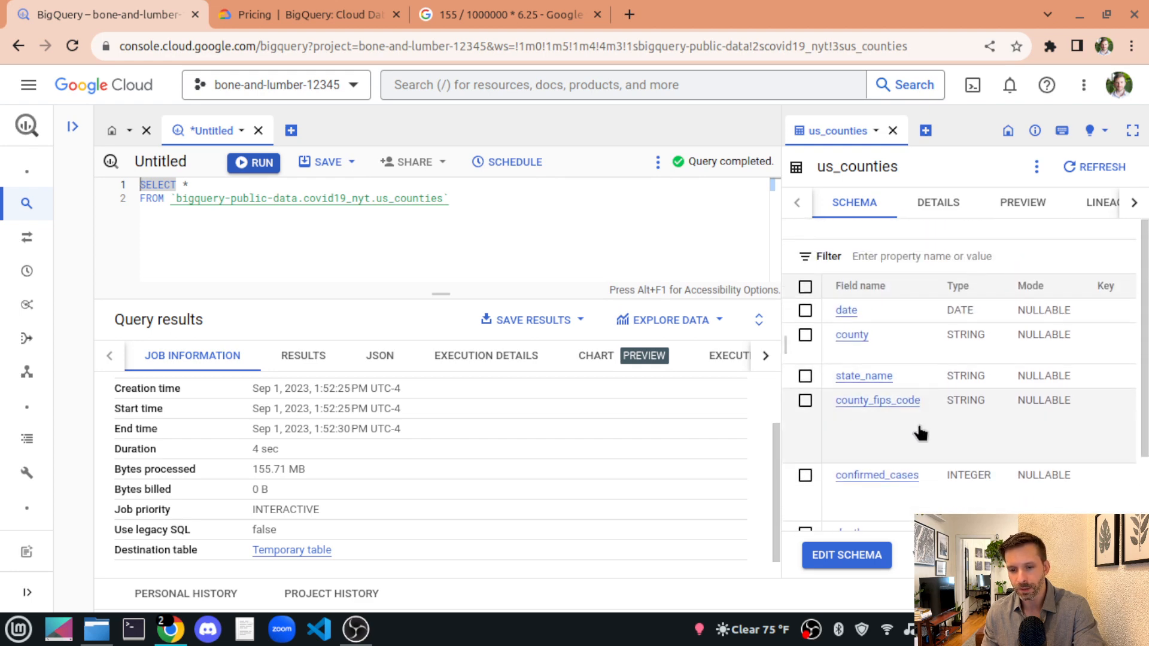
scroll(922, 448, down, 2)
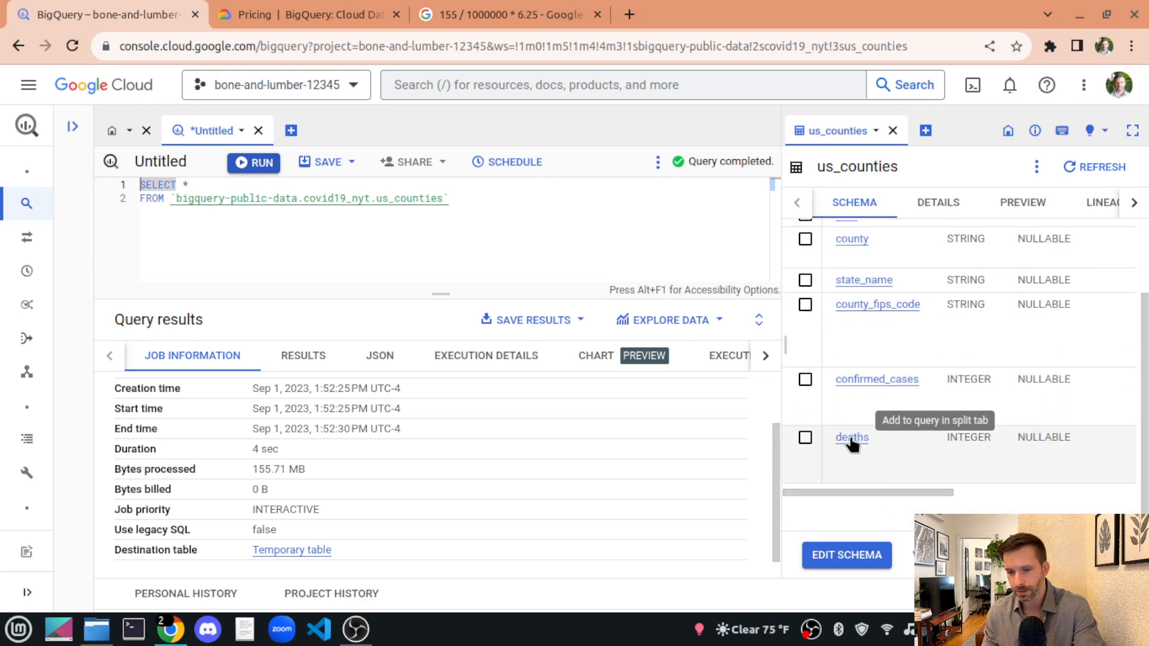
- Exclude the deaths column from the query with SELECT * EXCEPT(deaths) and widen the query area to read the processing estimate
click(222, 182)
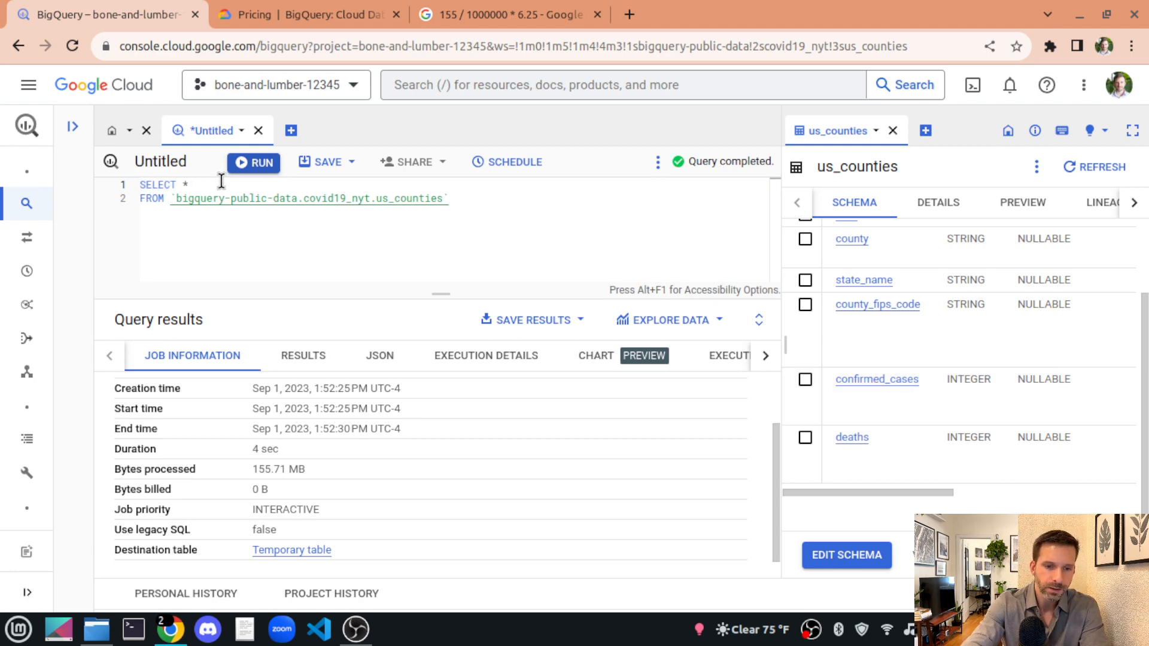
text(E)
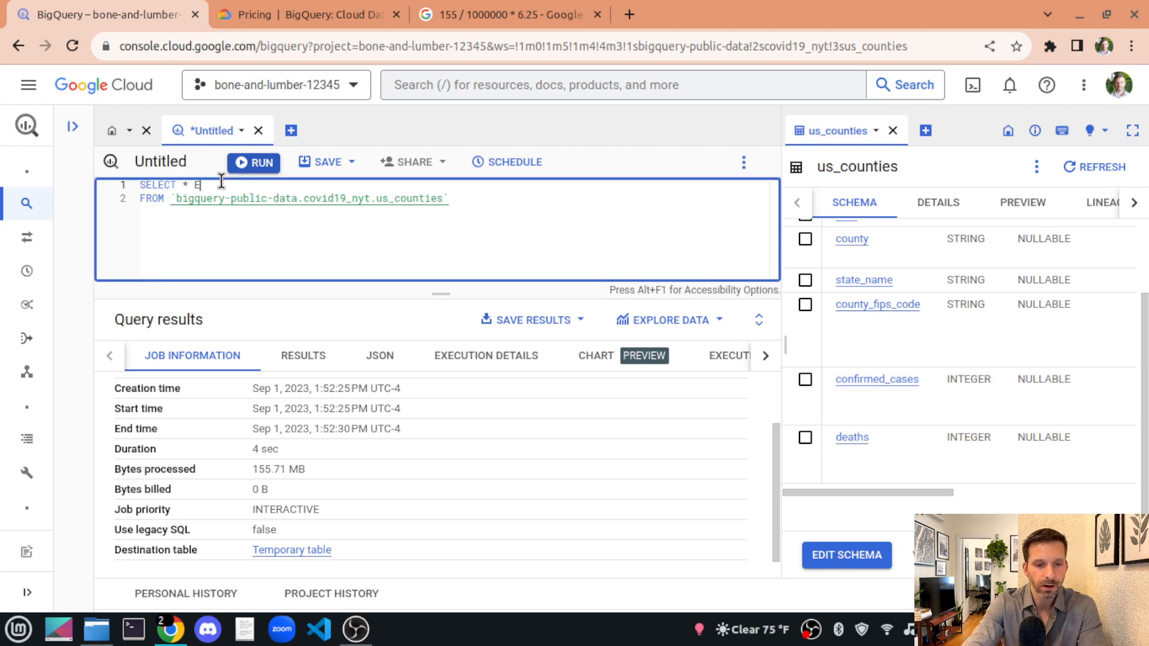
text(SCEPT(deaths)
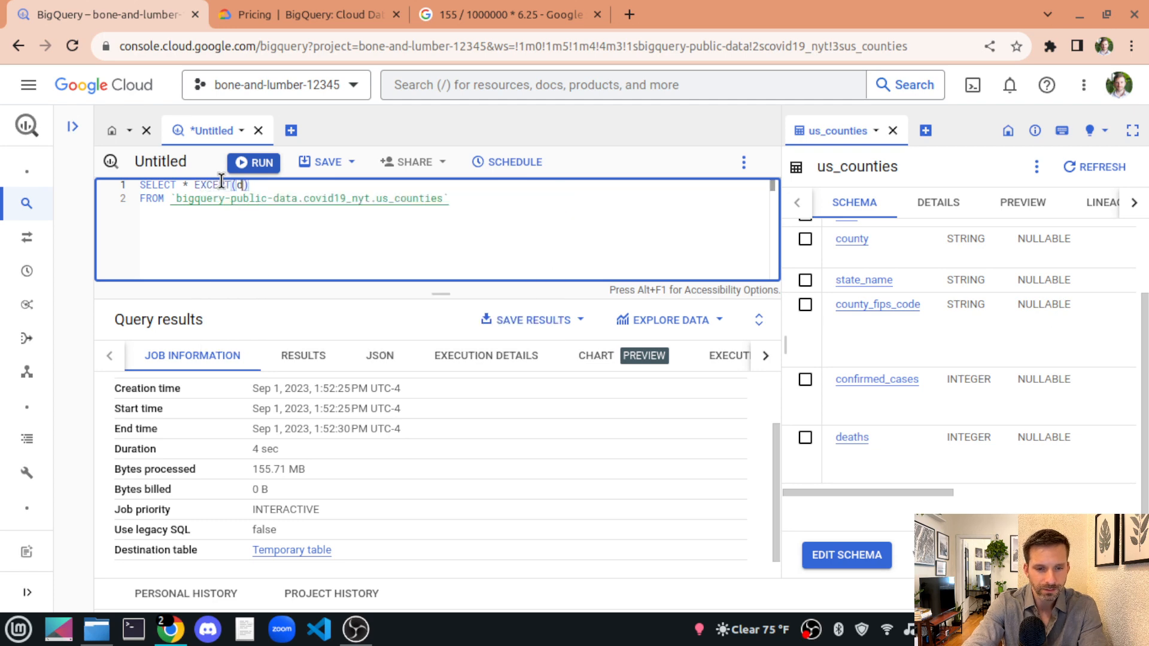
key(Escape)
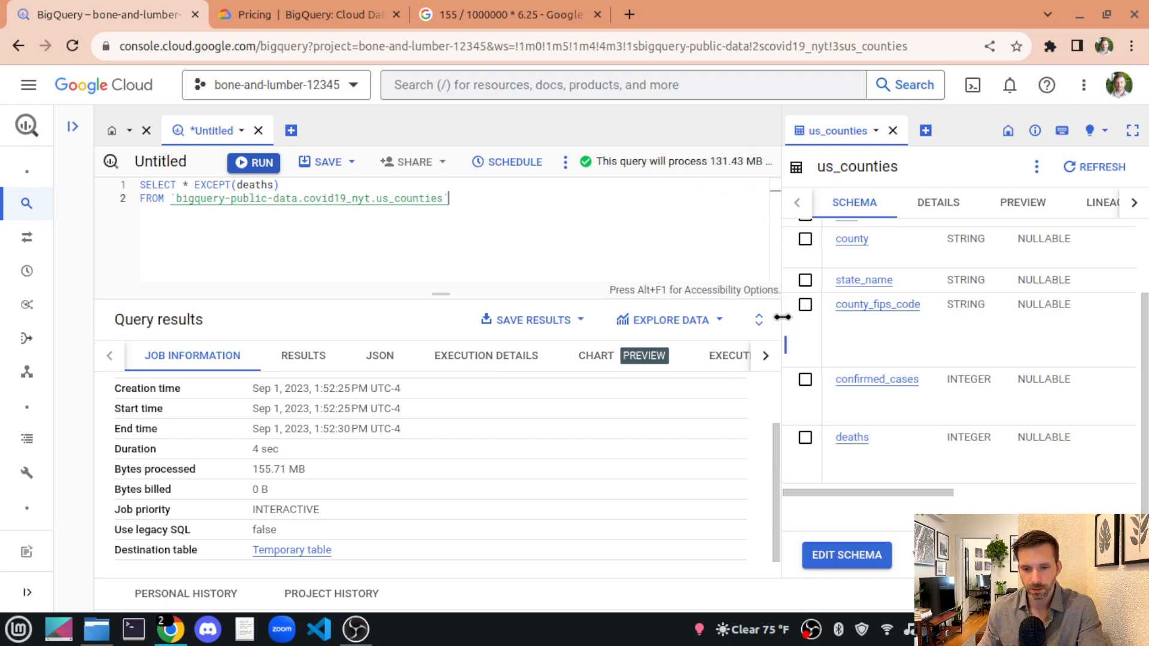
drag(782, 317, 841, 318)
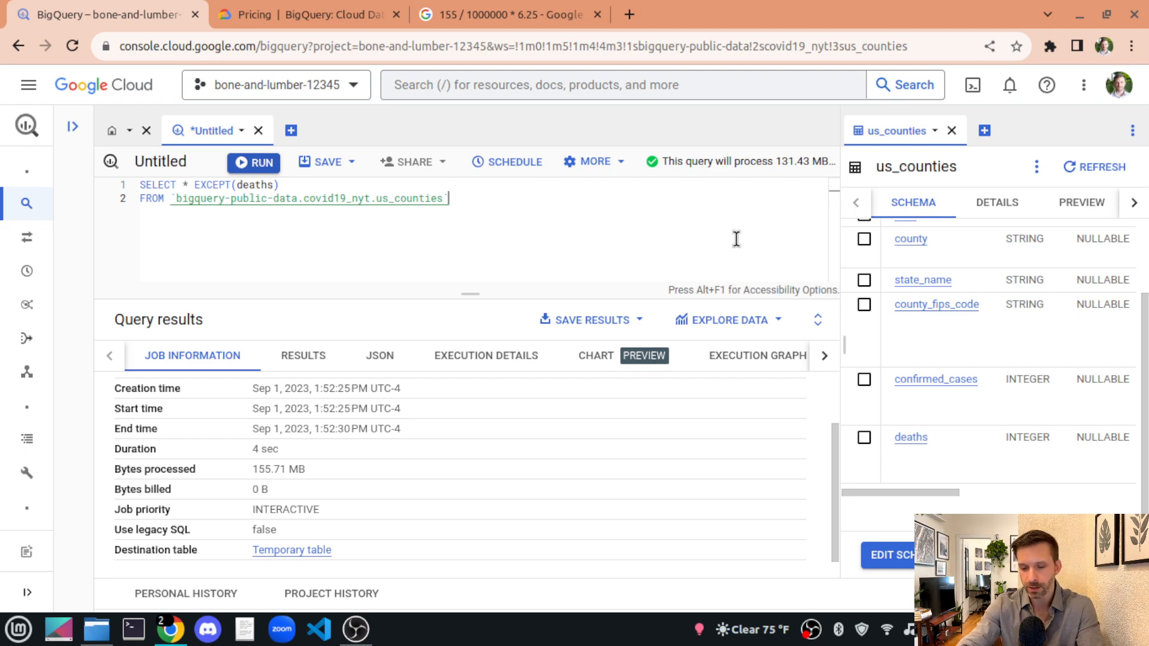
- Run the query without the deaths column and check the returned columns and total number of rows
key(ctrl+Return)
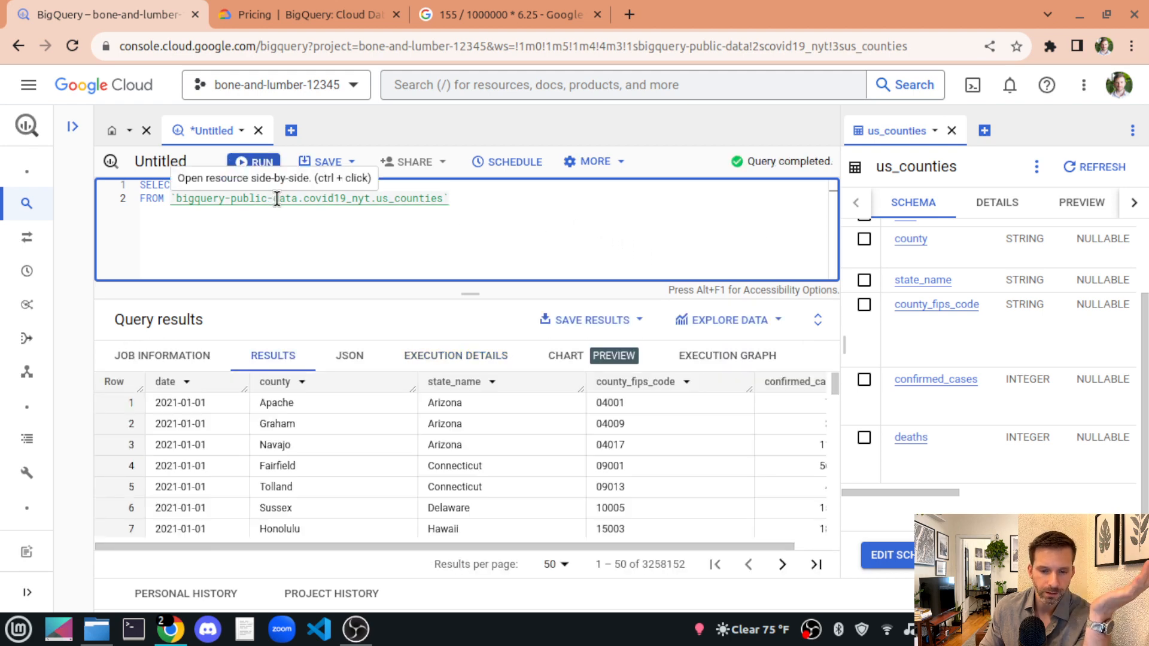
drag(496, 547, 527, 548)
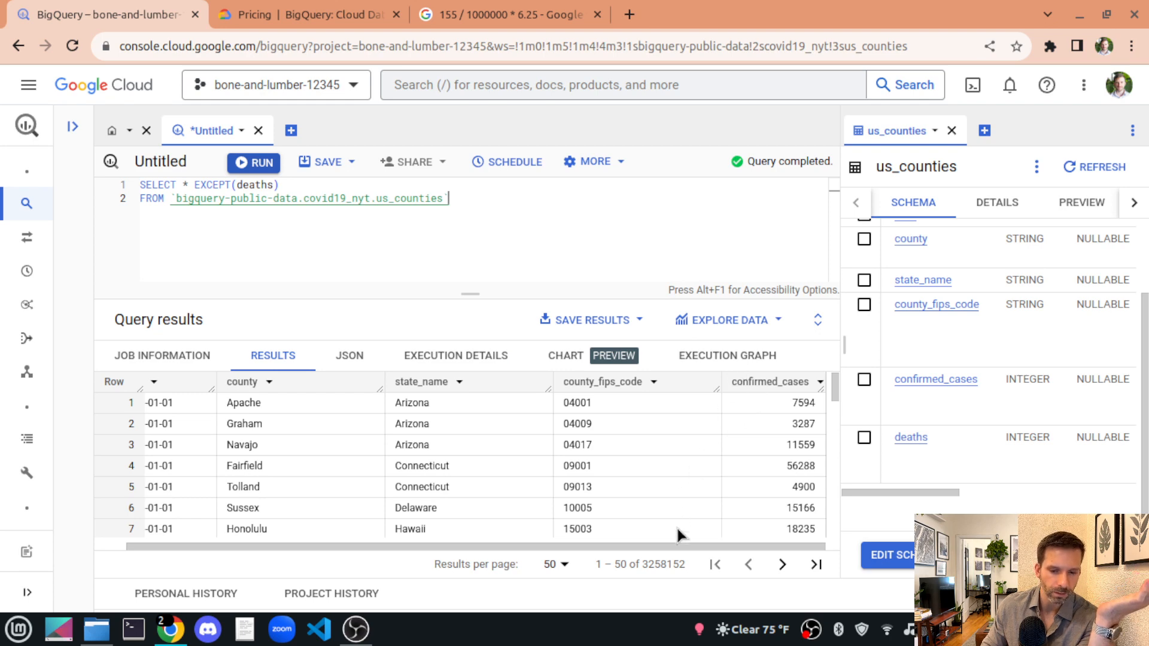
drag(643, 563, 687, 556)
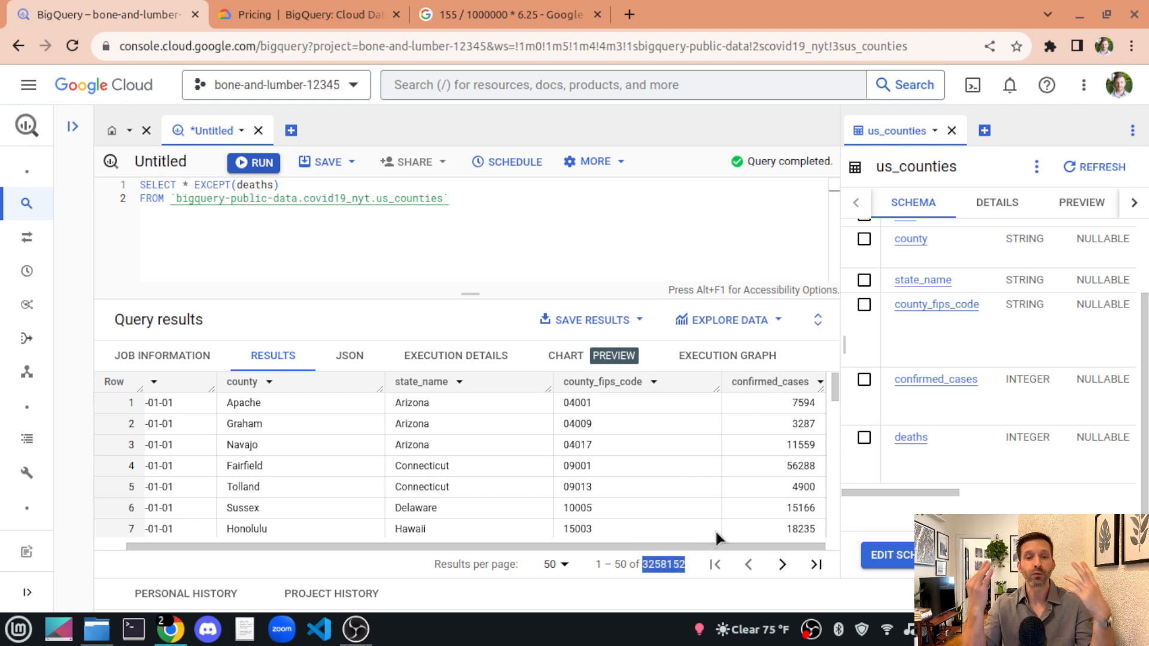
click(190, 188)
click(520, 210)
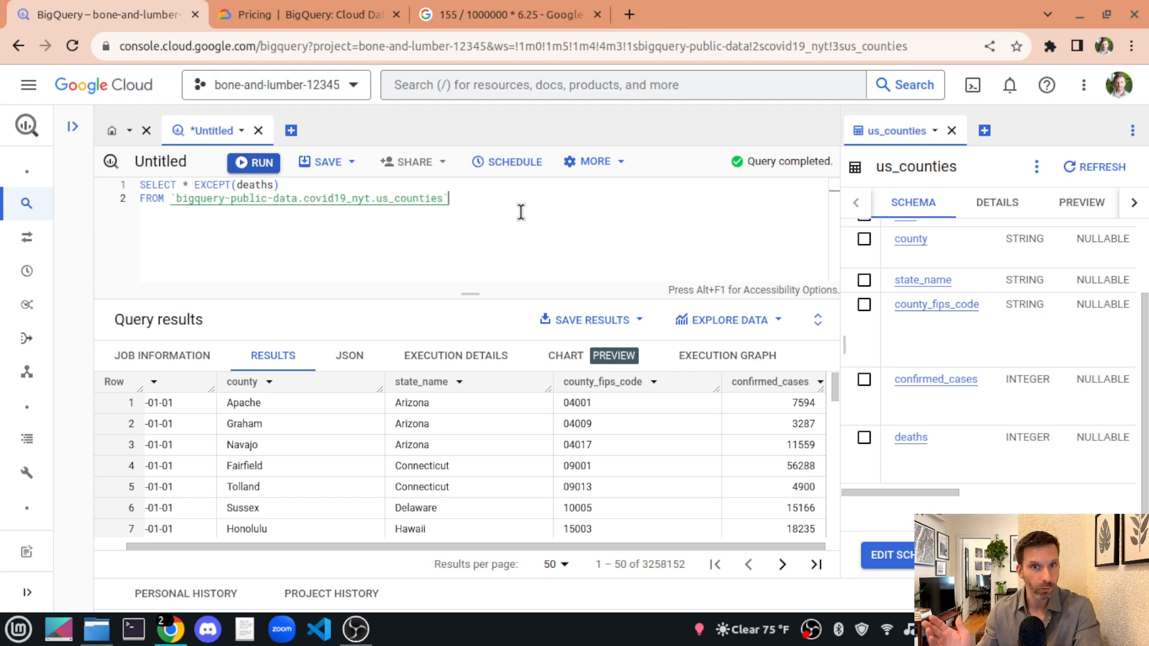
- Add LIMIT 5 as the third line of the us_counties query, run it and look over the returned rows
key(Return)
text(LIMIT 5)
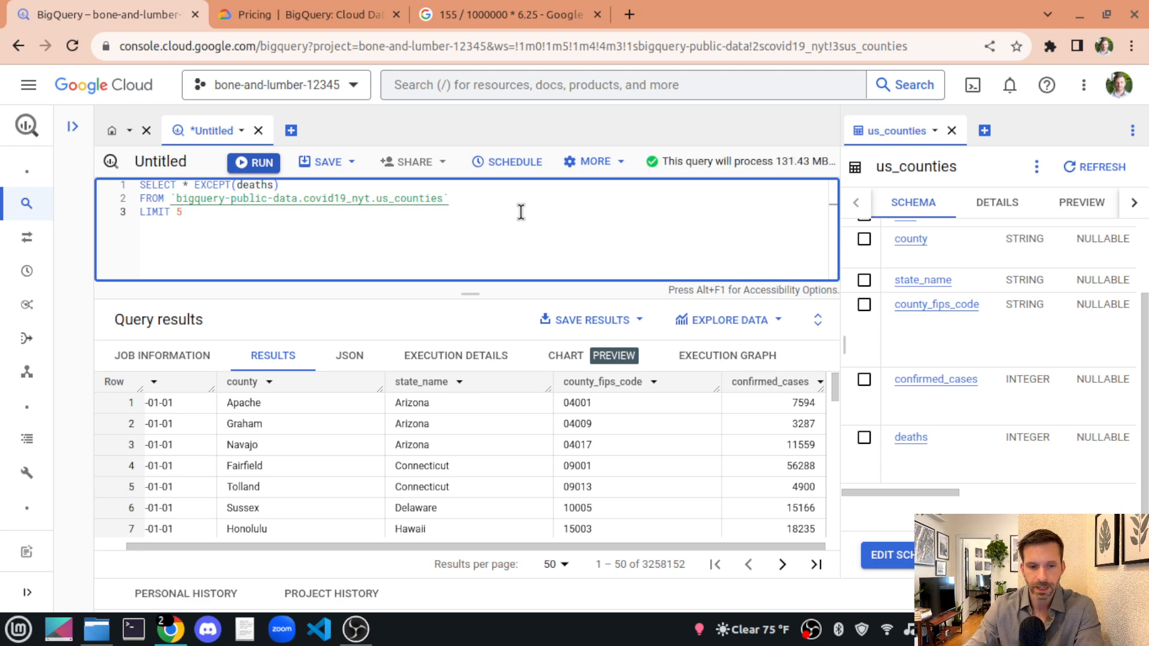
double_click(153, 211)
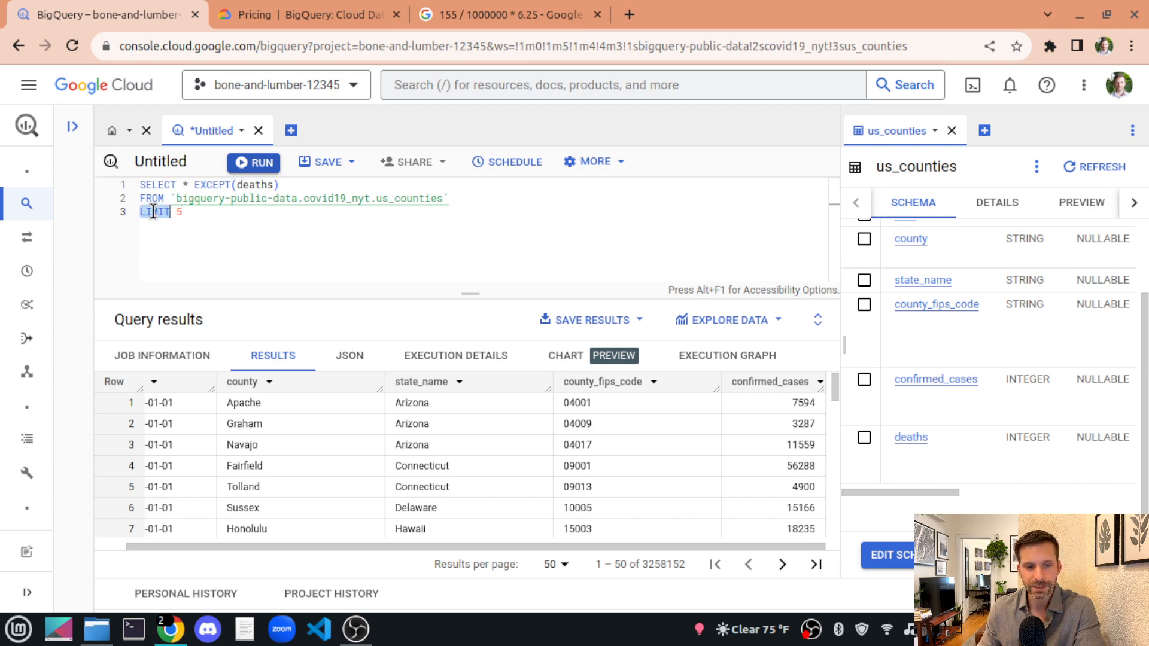
click(215, 212)
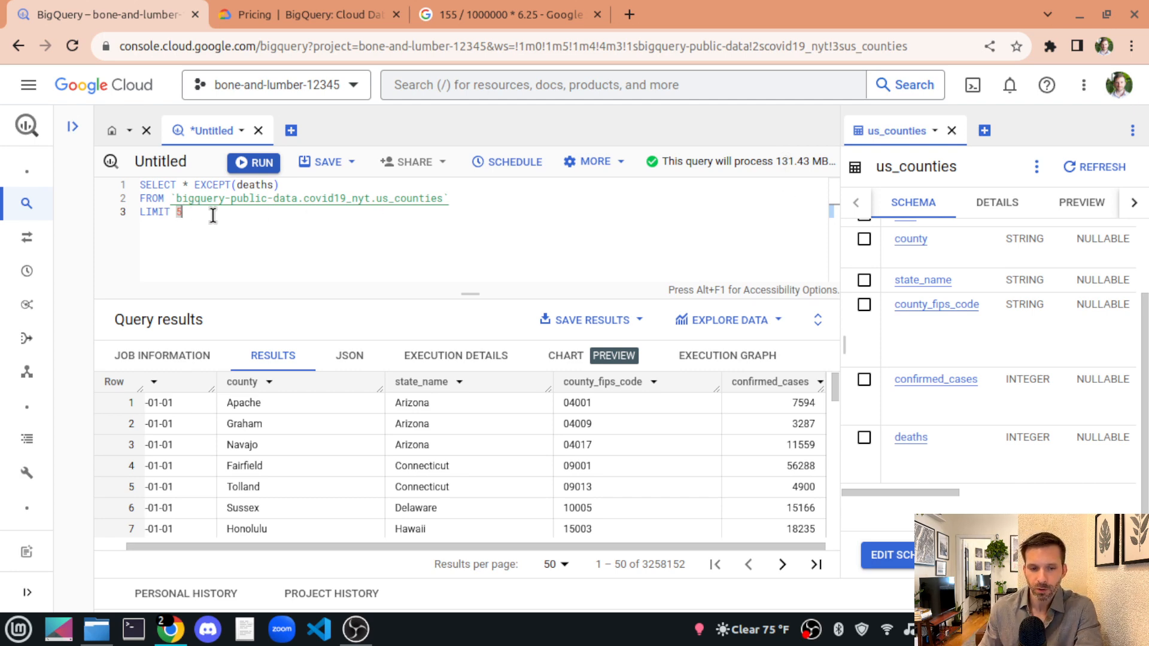
click(257, 173)
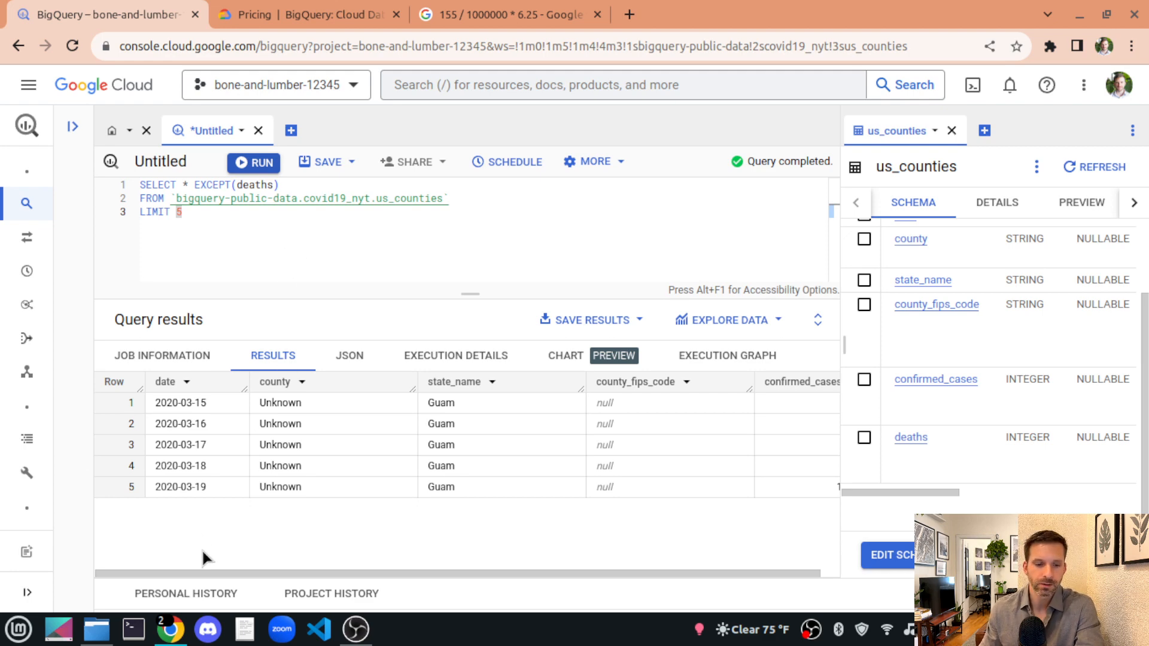
drag(178, 403, 276, 485)
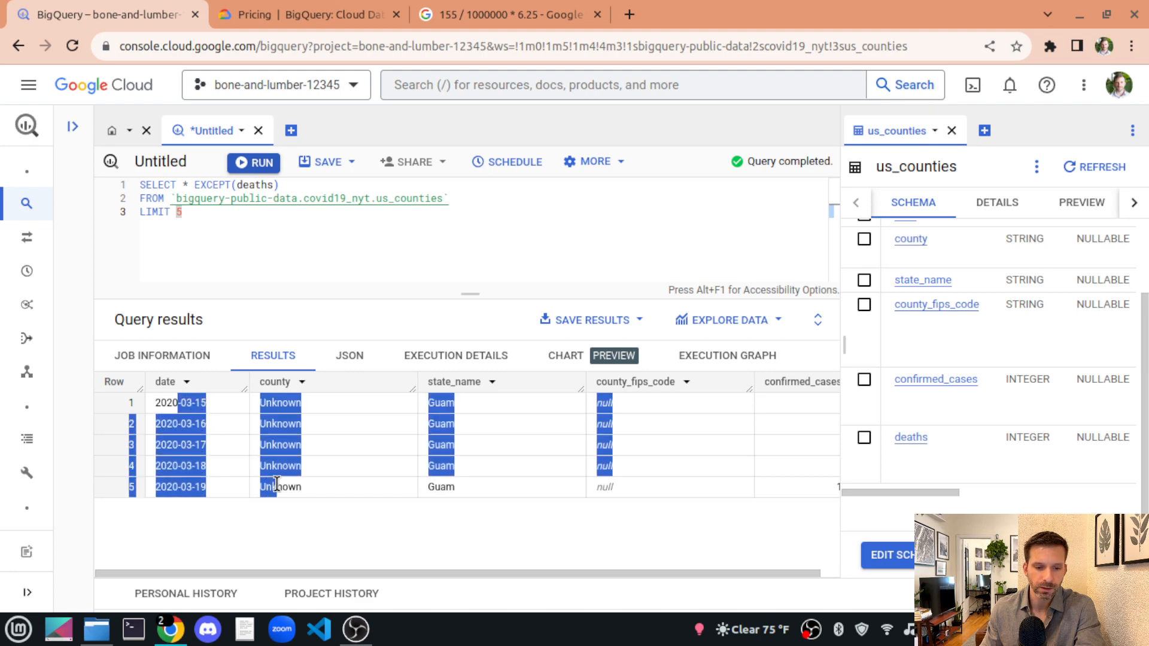
click(276, 484)
- Rerun the same LIMIT 5 query and examine its job information for bytes processed and result caching
click(330, 213)
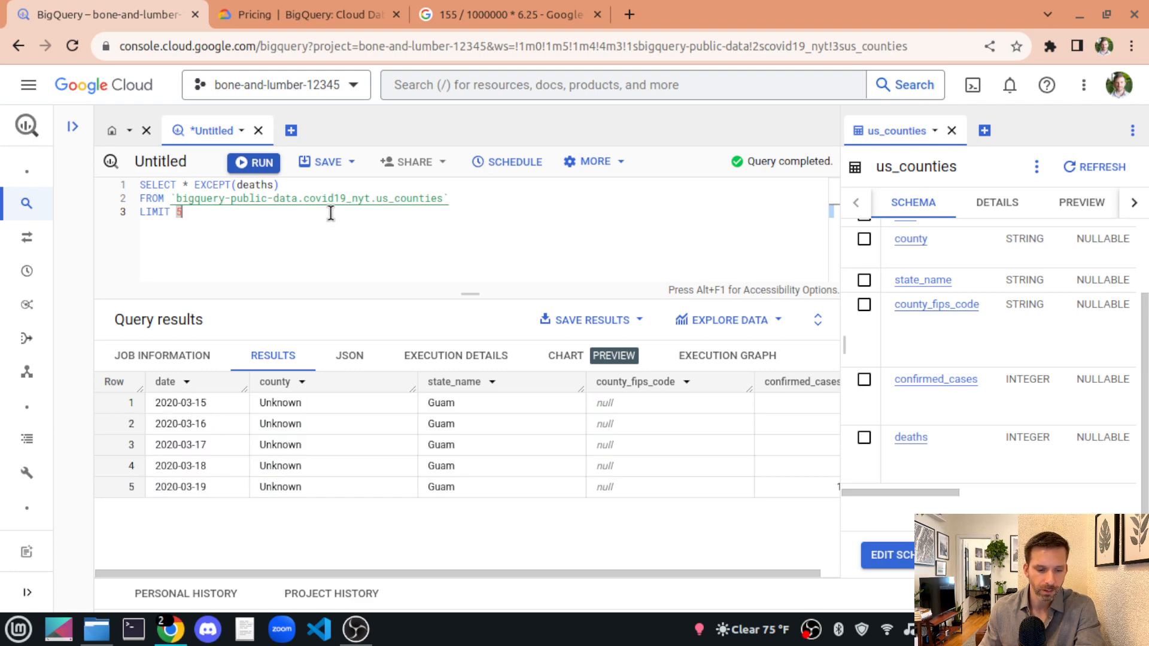
key(ctrl+Return)
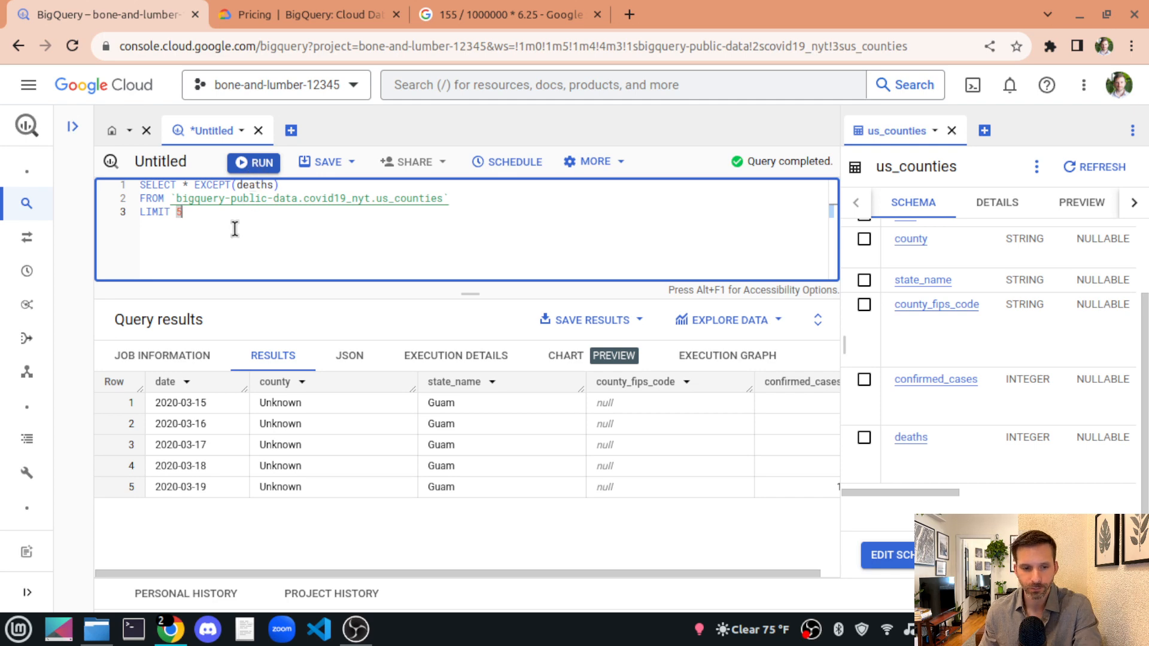
click(176, 357)
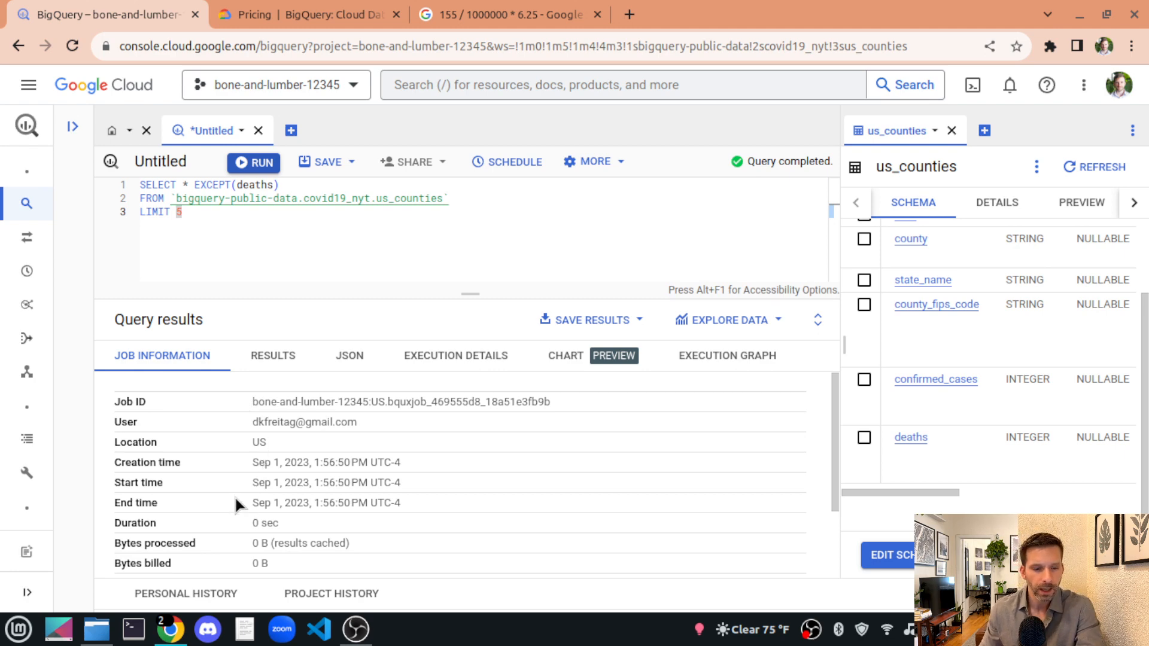
scroll(234, 495, down, 2)
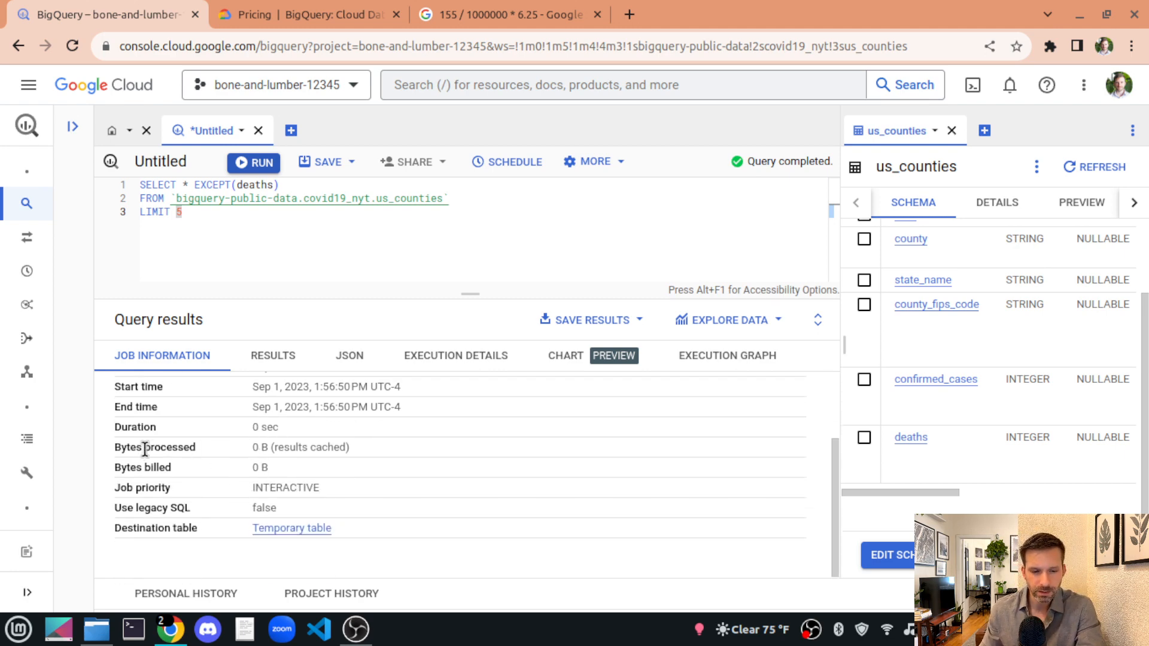
drag(131, 448, 202, 446)
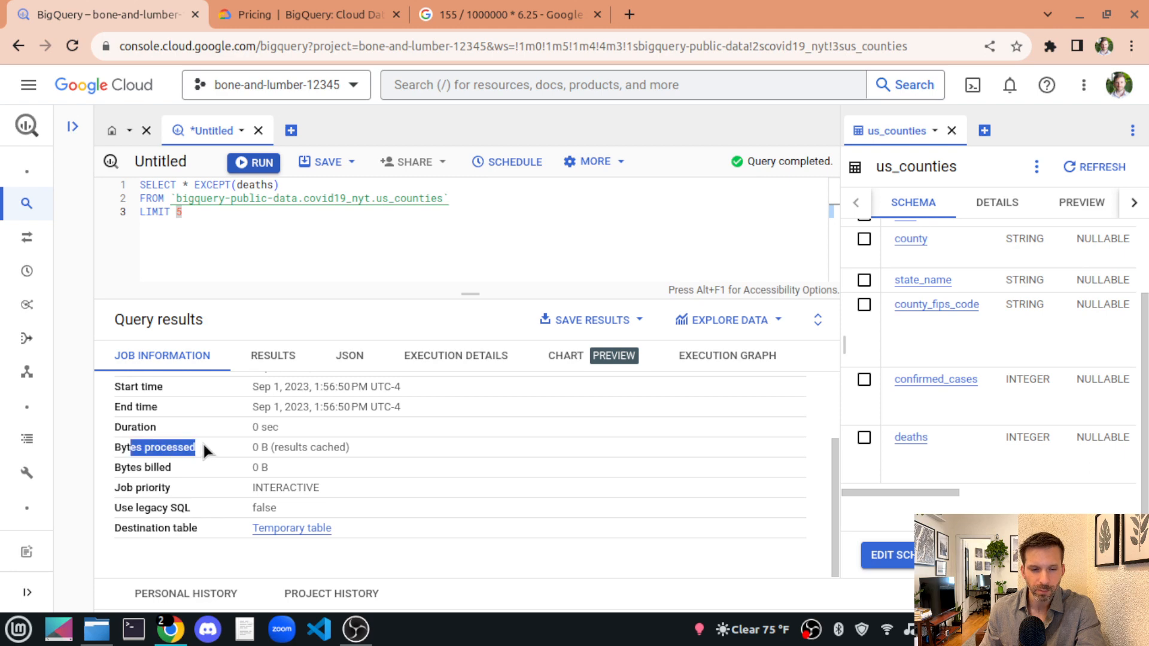
click(261, 445)
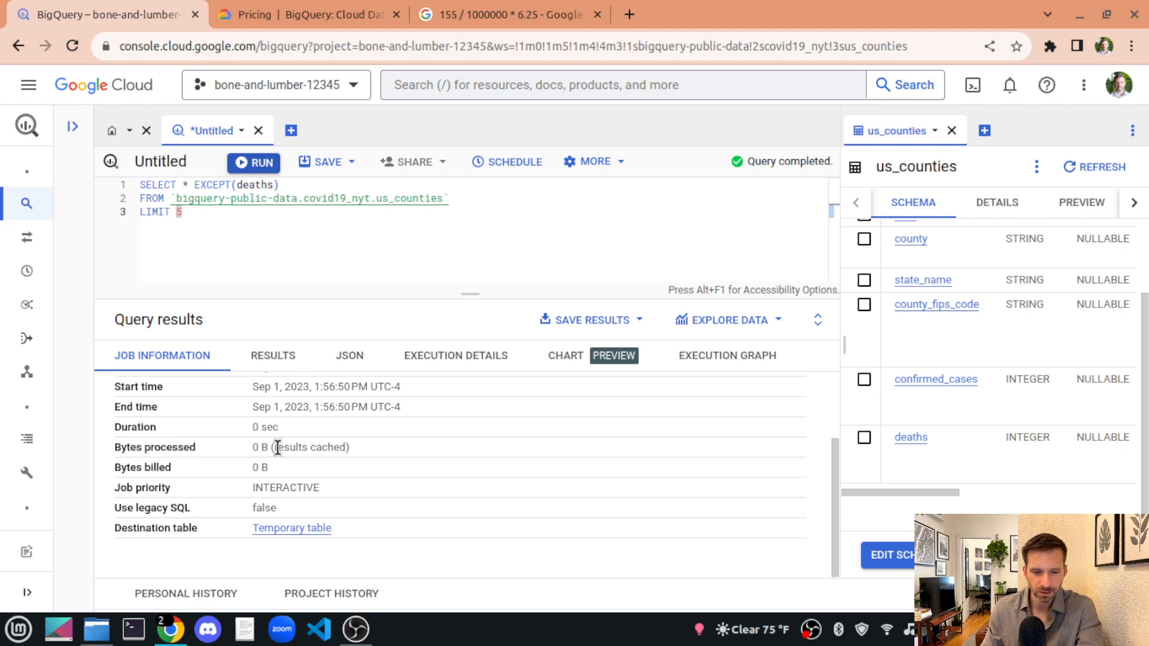
drag(277, 448, 353, 461)
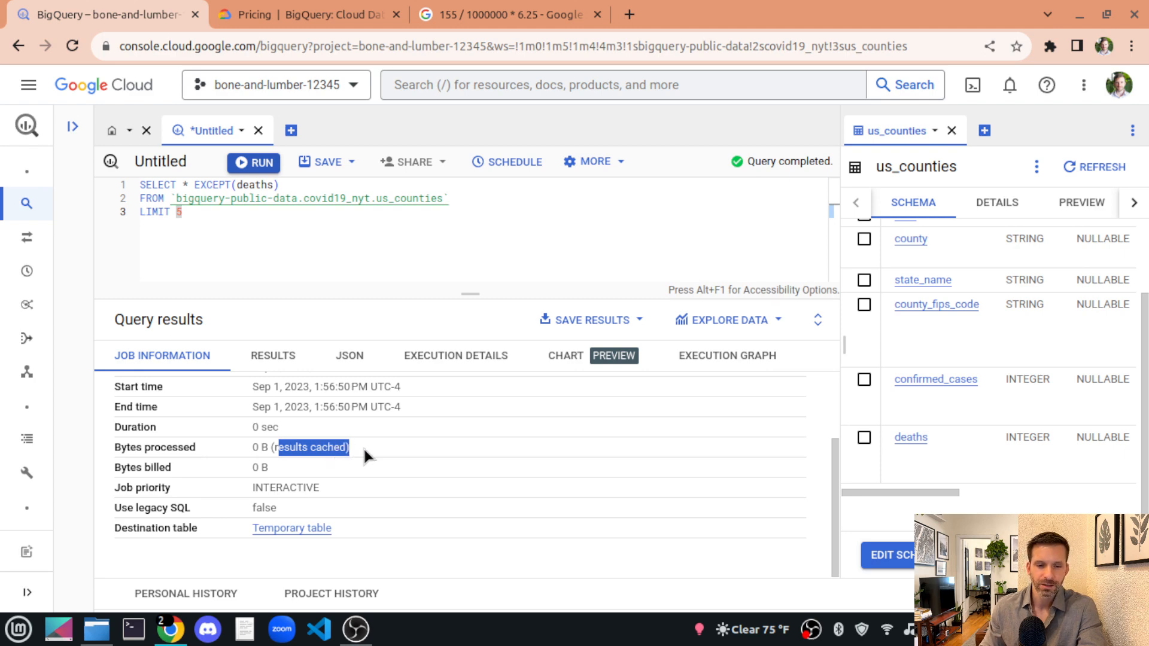
triple_click(324, 448)
click(269, 448)
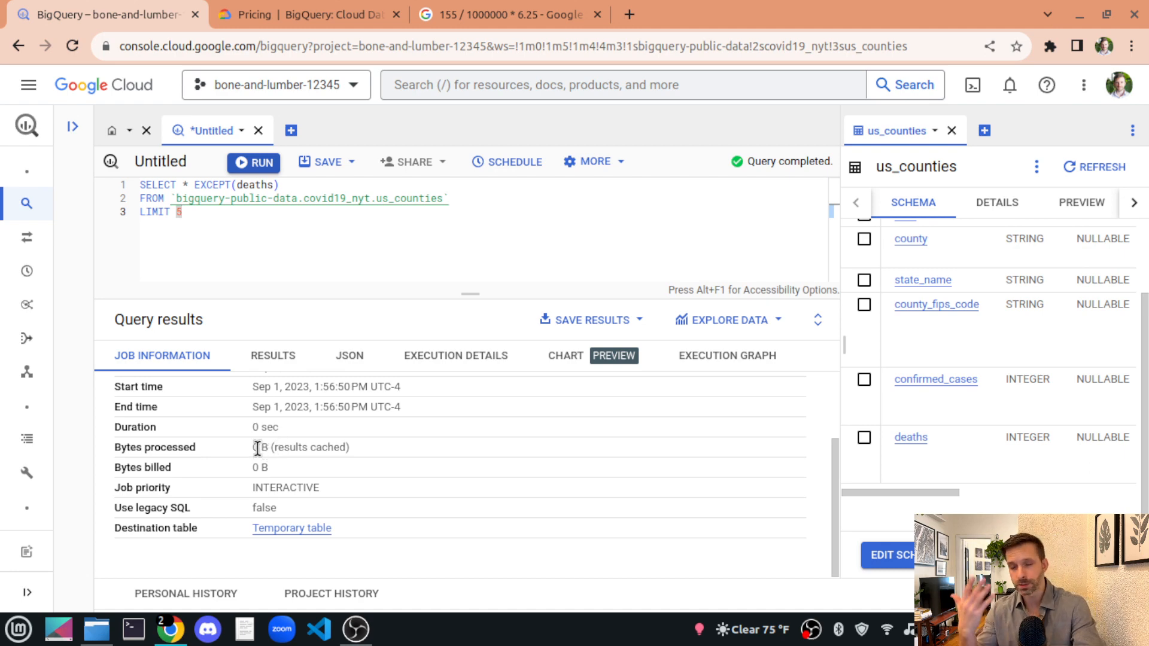
double_click(336, 448)
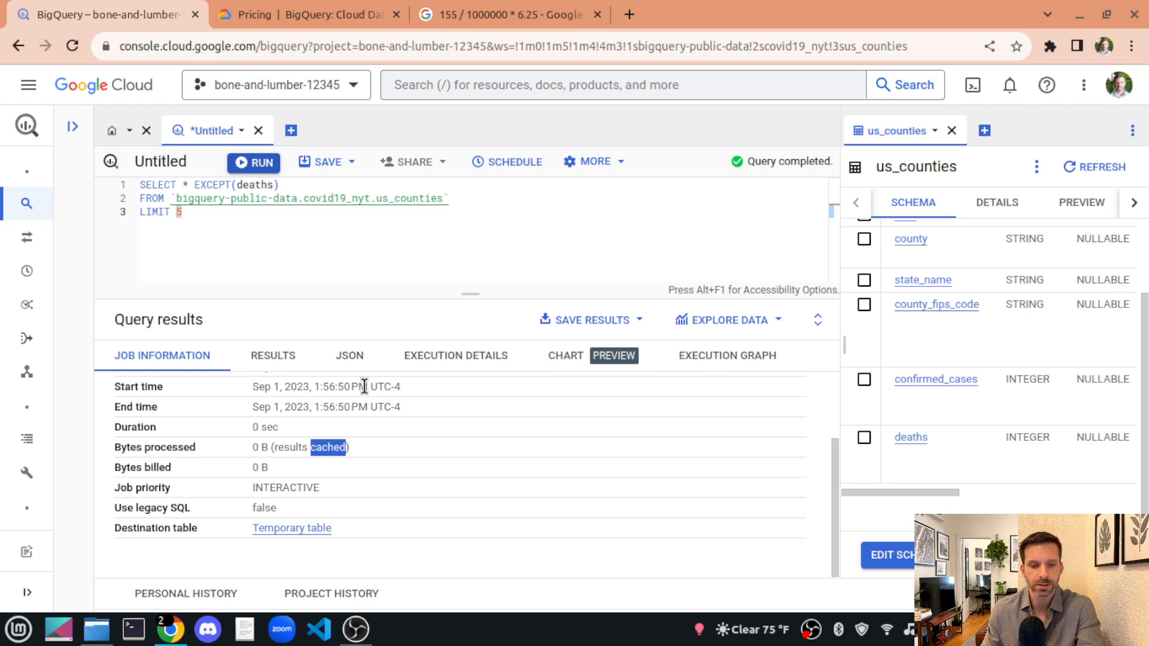
click(456, 231)
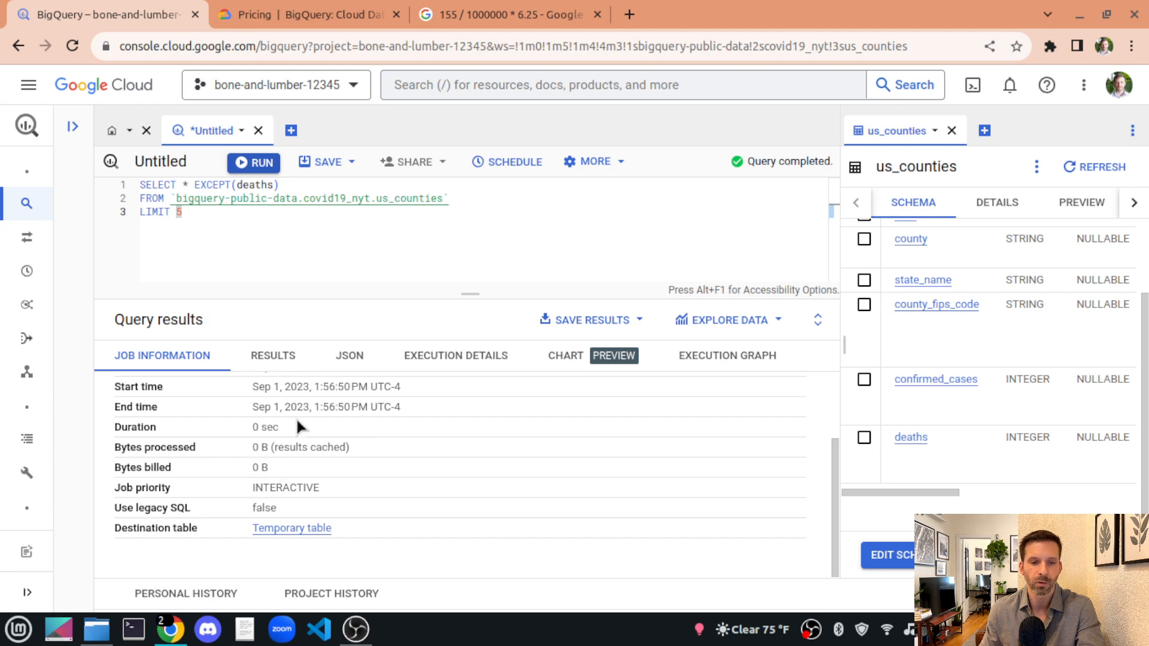
- Search Google for "how long does the bigquery cache last", read the answer and return to the BigQuery console
click(453, 19)
click(437, 47)
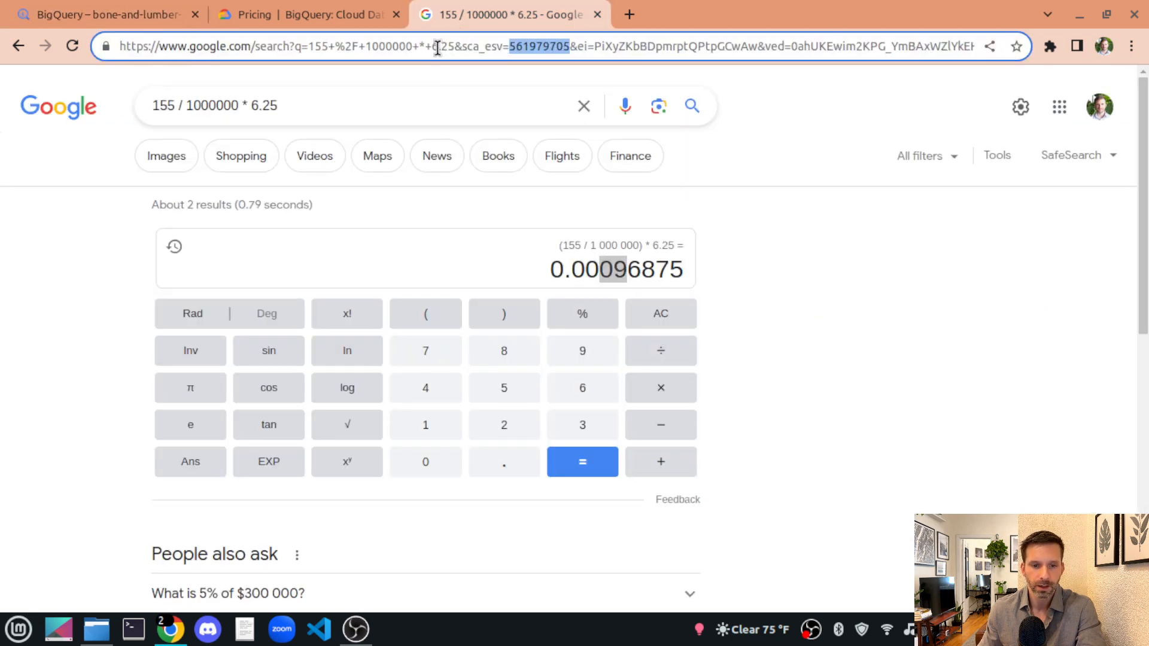
drag(438, 48, 852, 48)
key(shift+End)
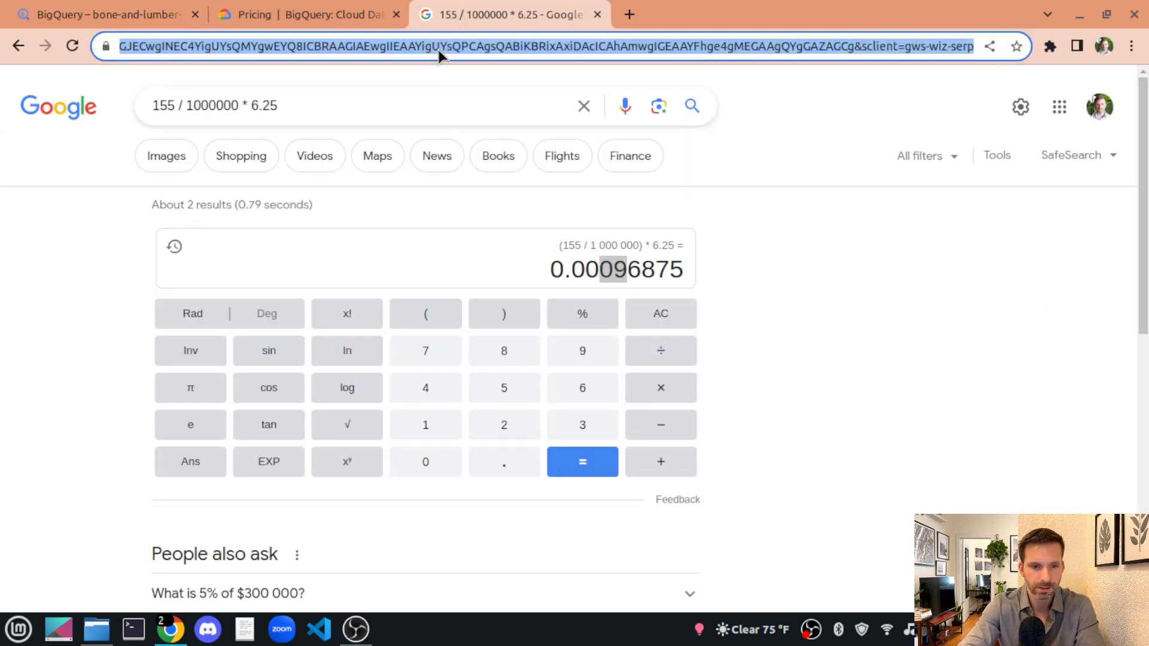
text(how long do)
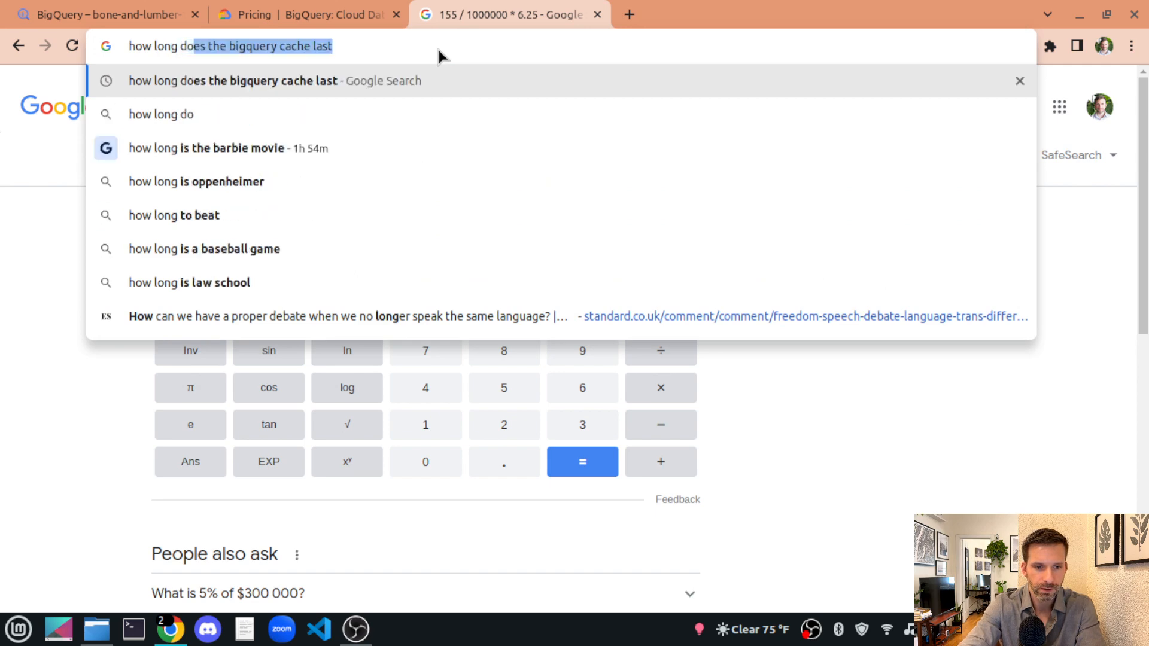
text(es)
key(Return)
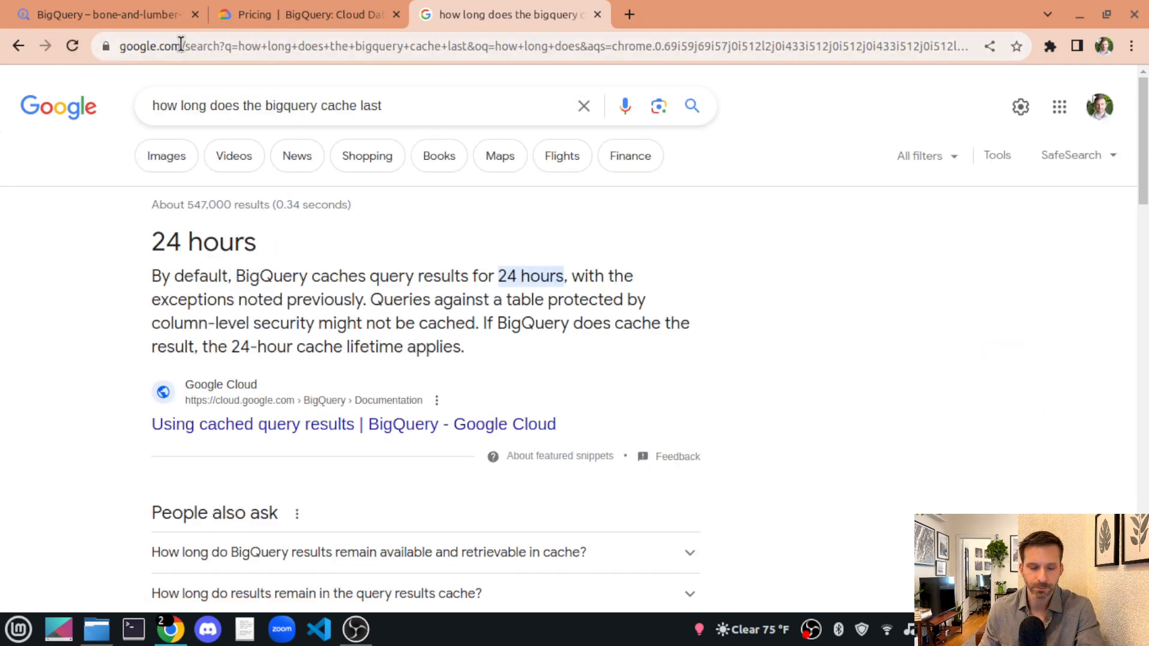
click(148, 20)
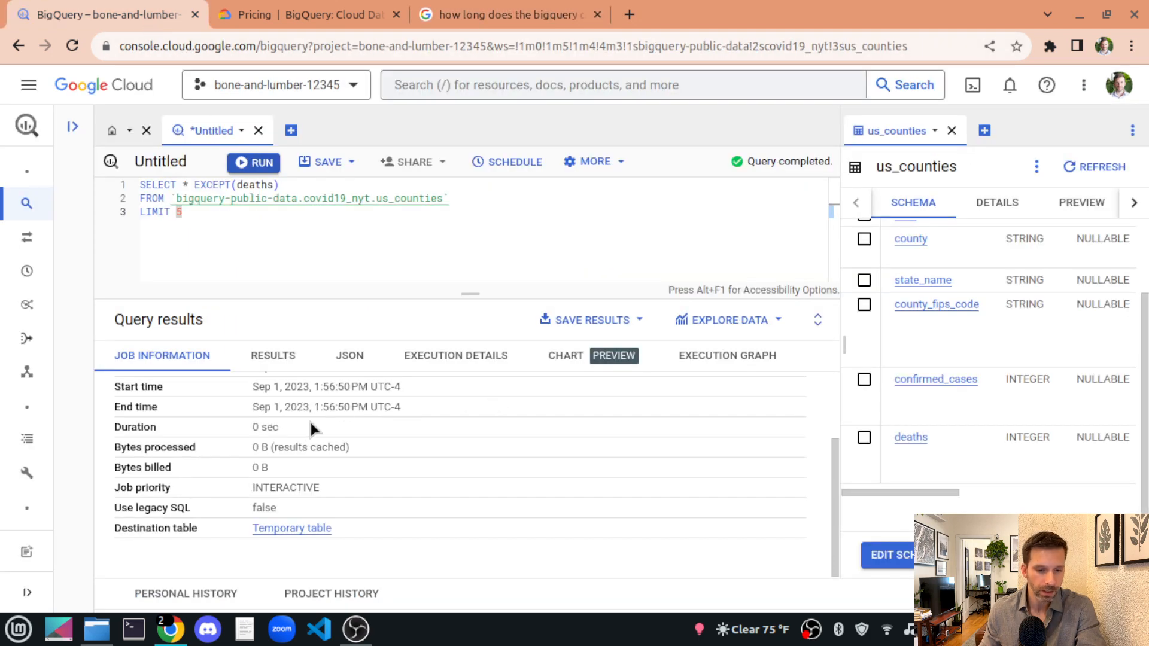